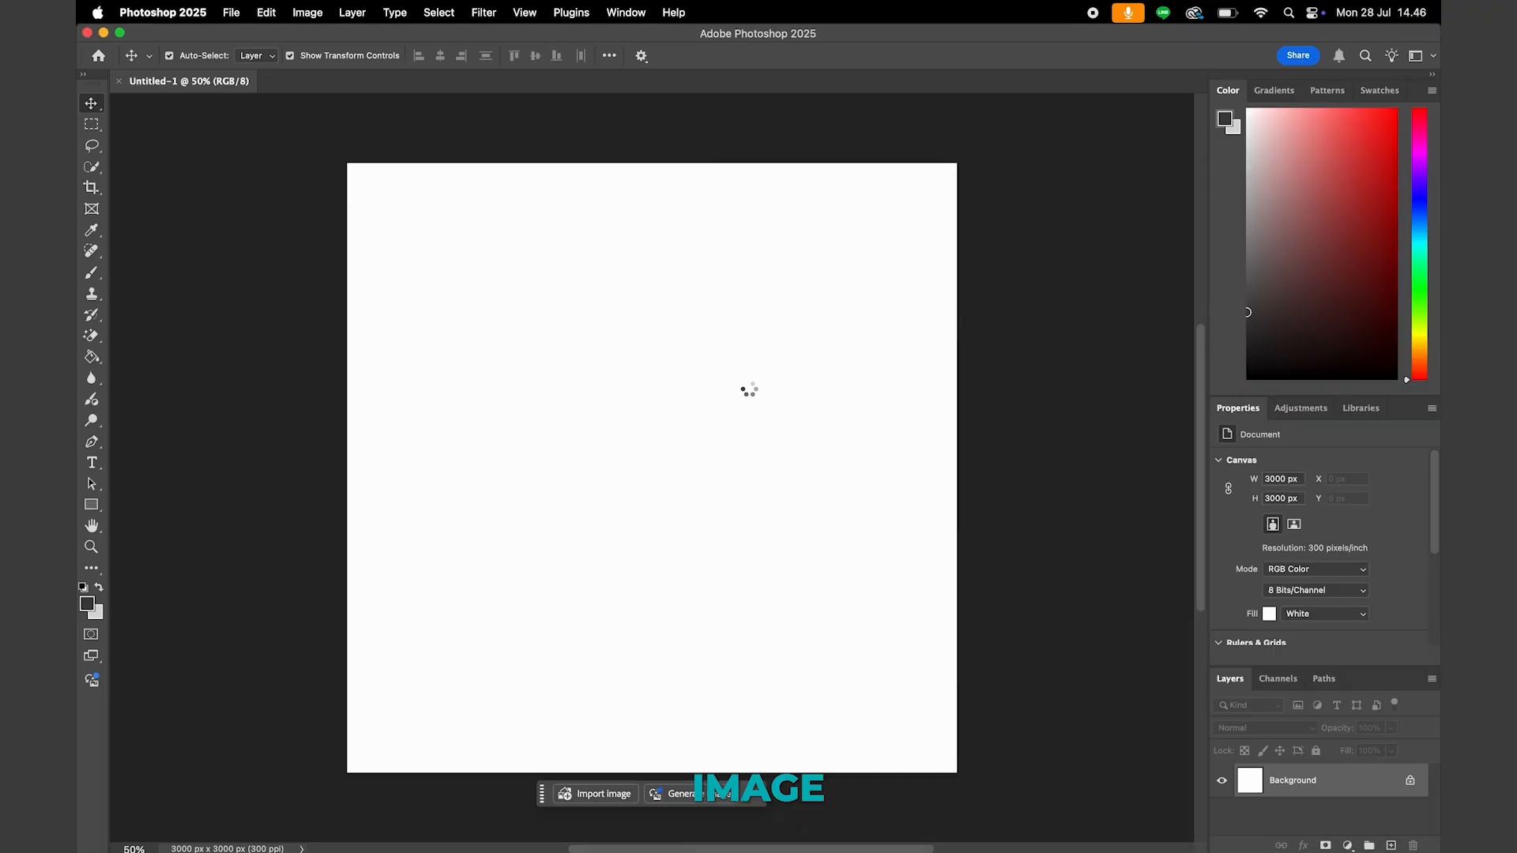
Place the ChatGPT image of the hand holding a round tag into the 3000 × 3000 px document
key("Return")
key("z")
left_click_drag(593, 567, 656, 569)
left_click_drag(689, 481, 651, 485)
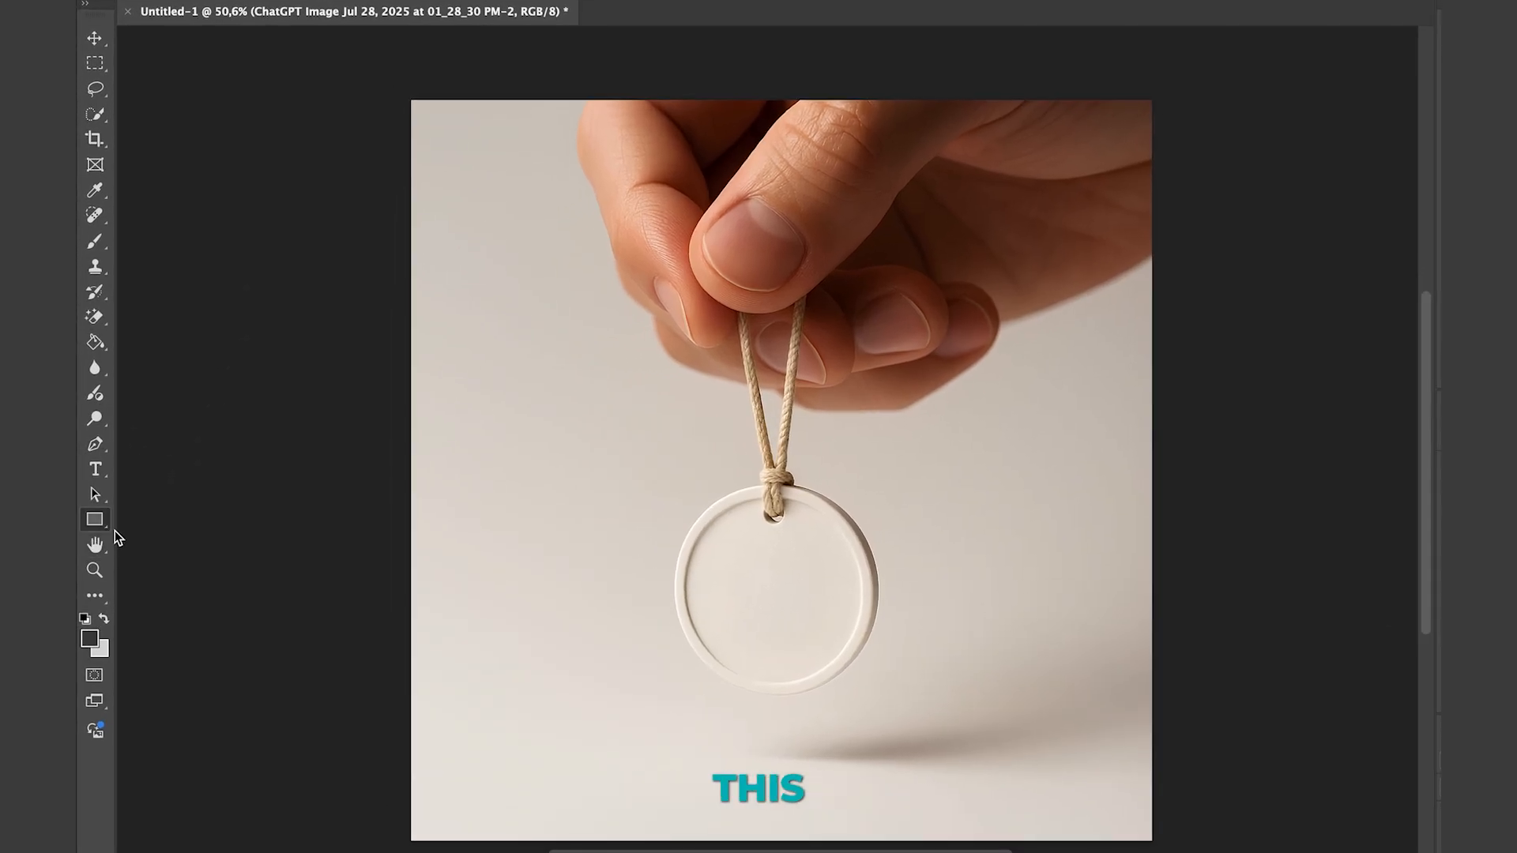
Draw a rectangle shape about 1676 × 1469 px over the round tag with the Rectangle Tool
right_click(98, 523)
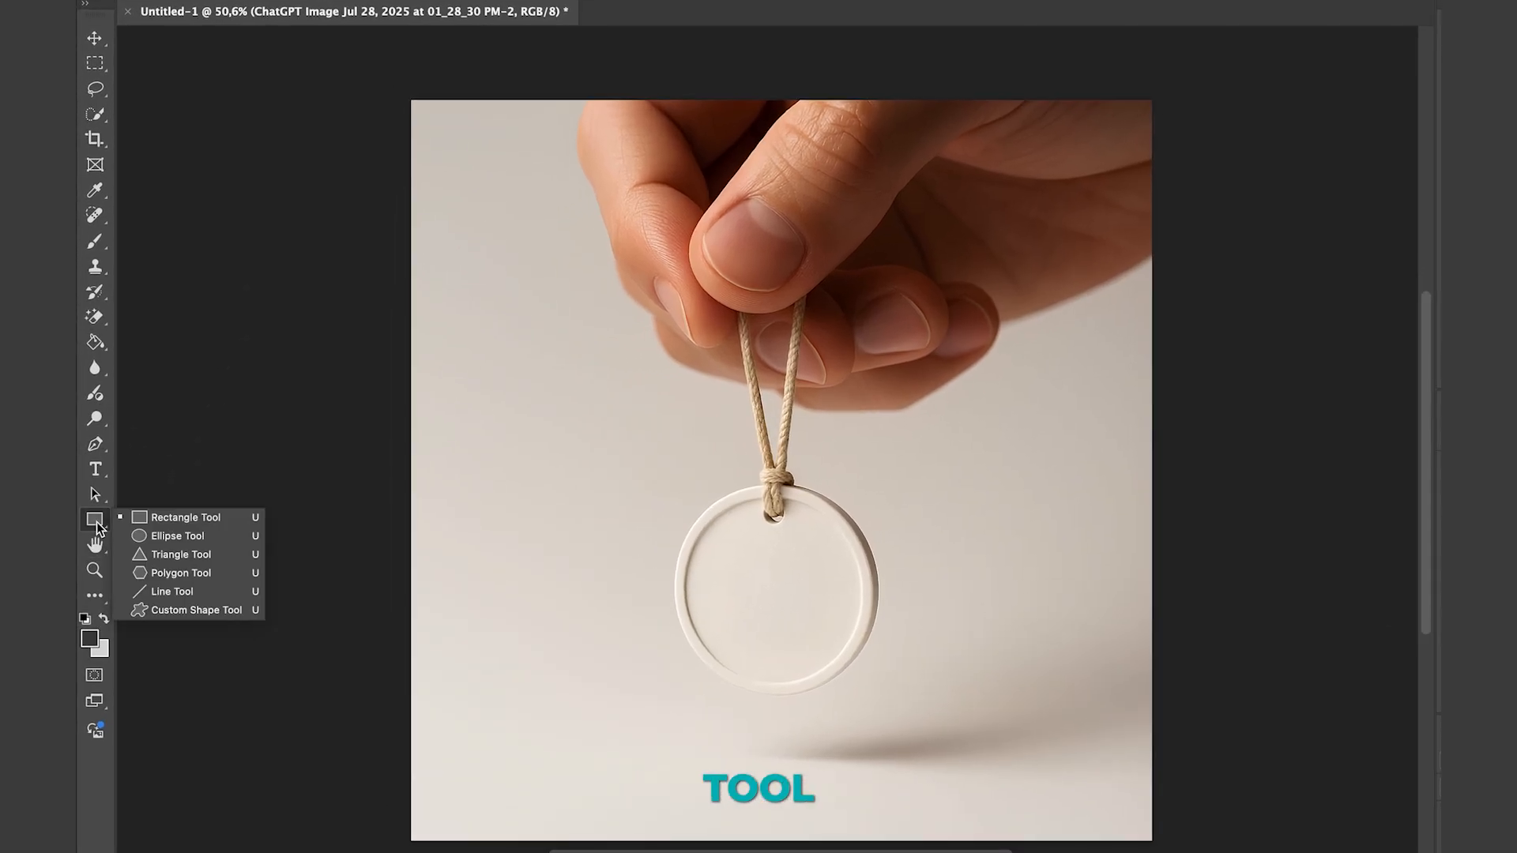
left_click(223, 520)
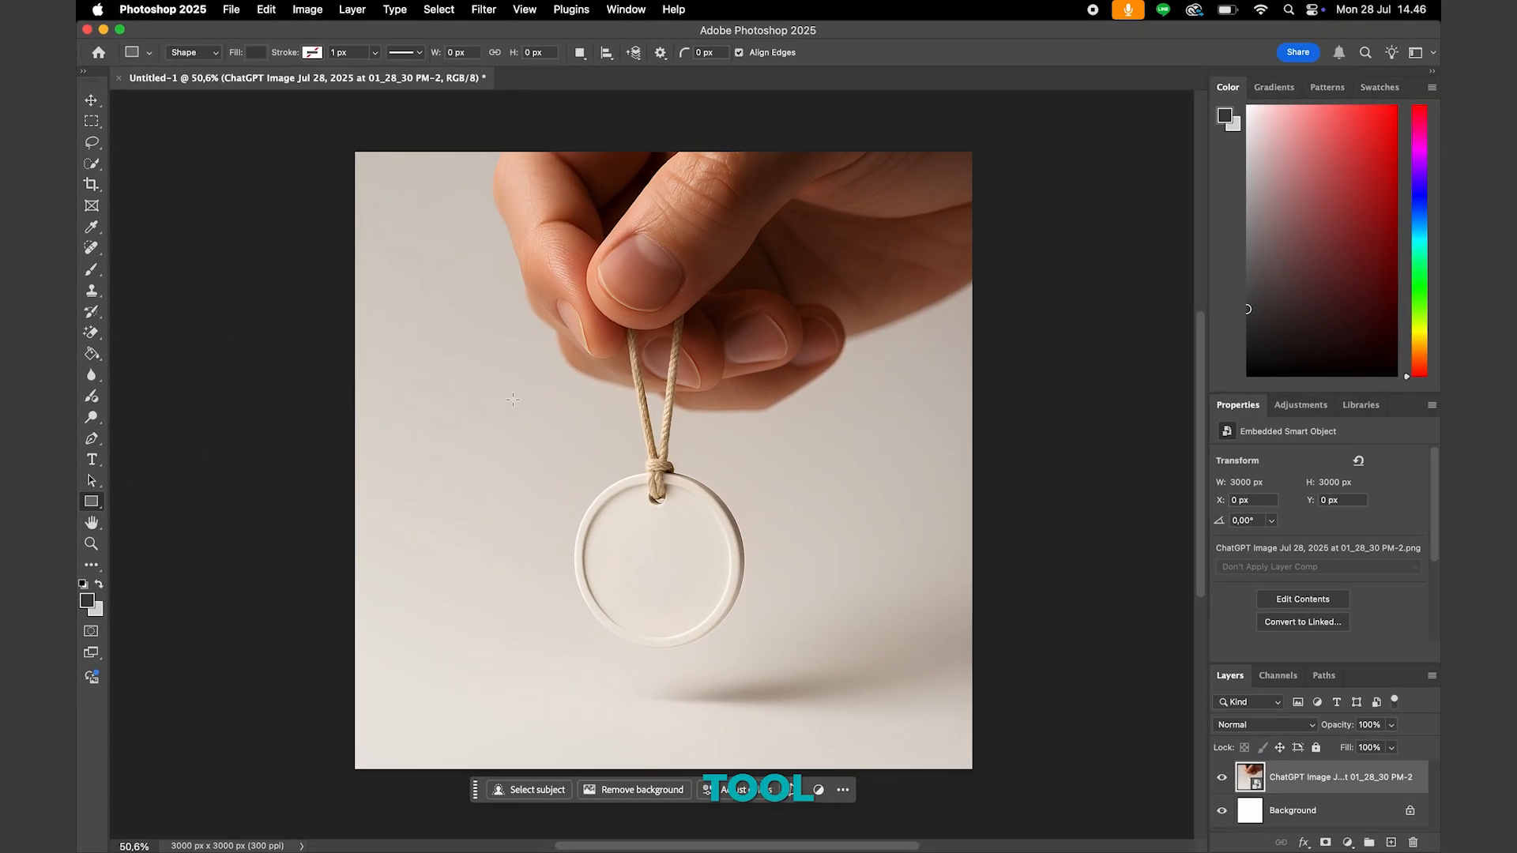
left_click_drag(598, 384, 920, 679)
left_click_drag(780, 640, 855, 691)
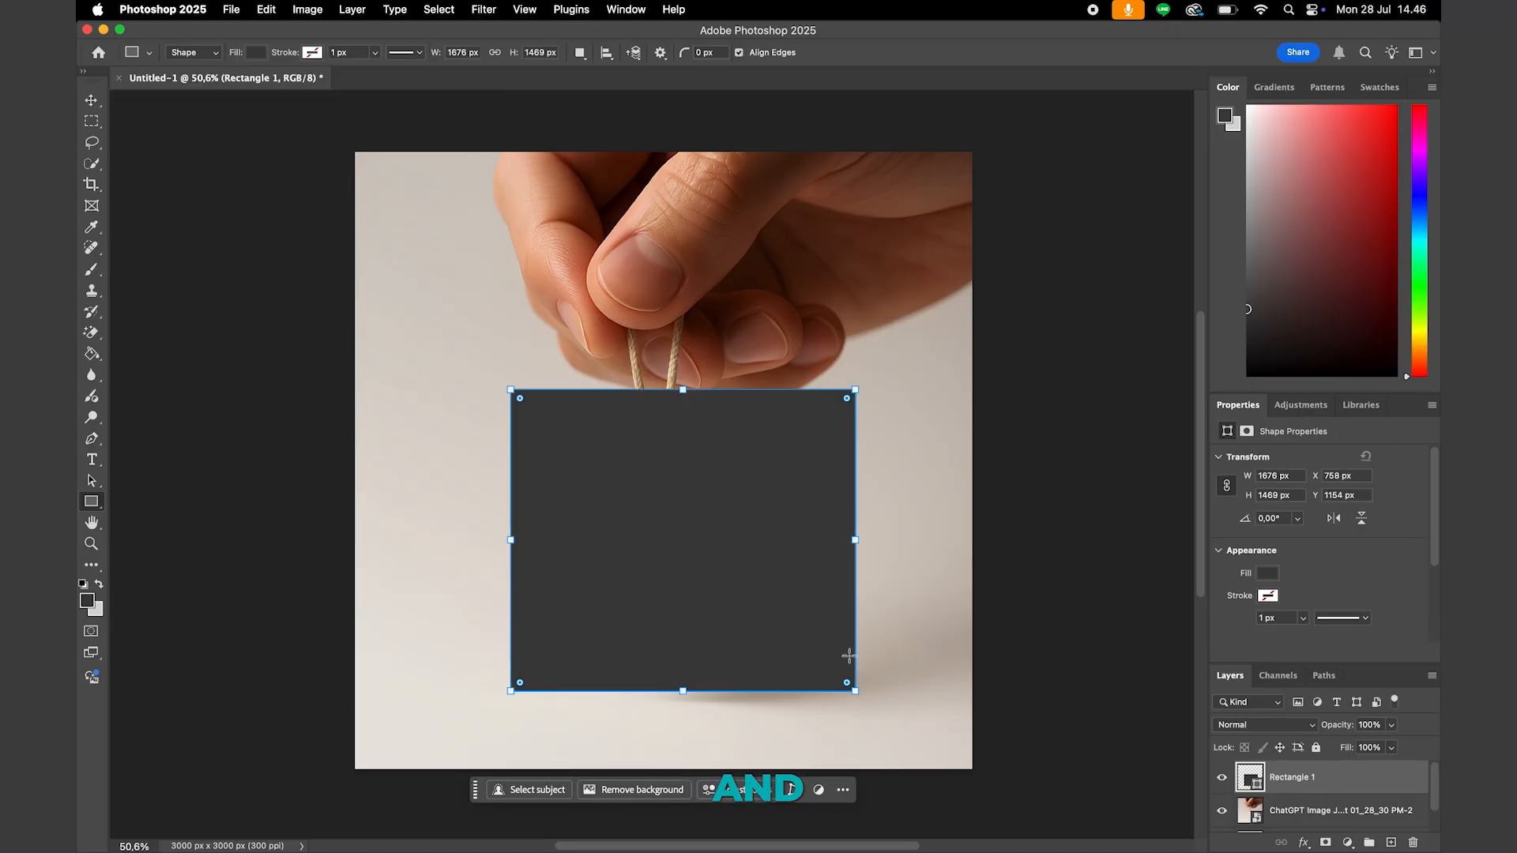
Set the rectangle's width and height to 2000 px each
type("2000")
left_click(544, 53)
type("2000")
key("Return")
left_click(842, 584)
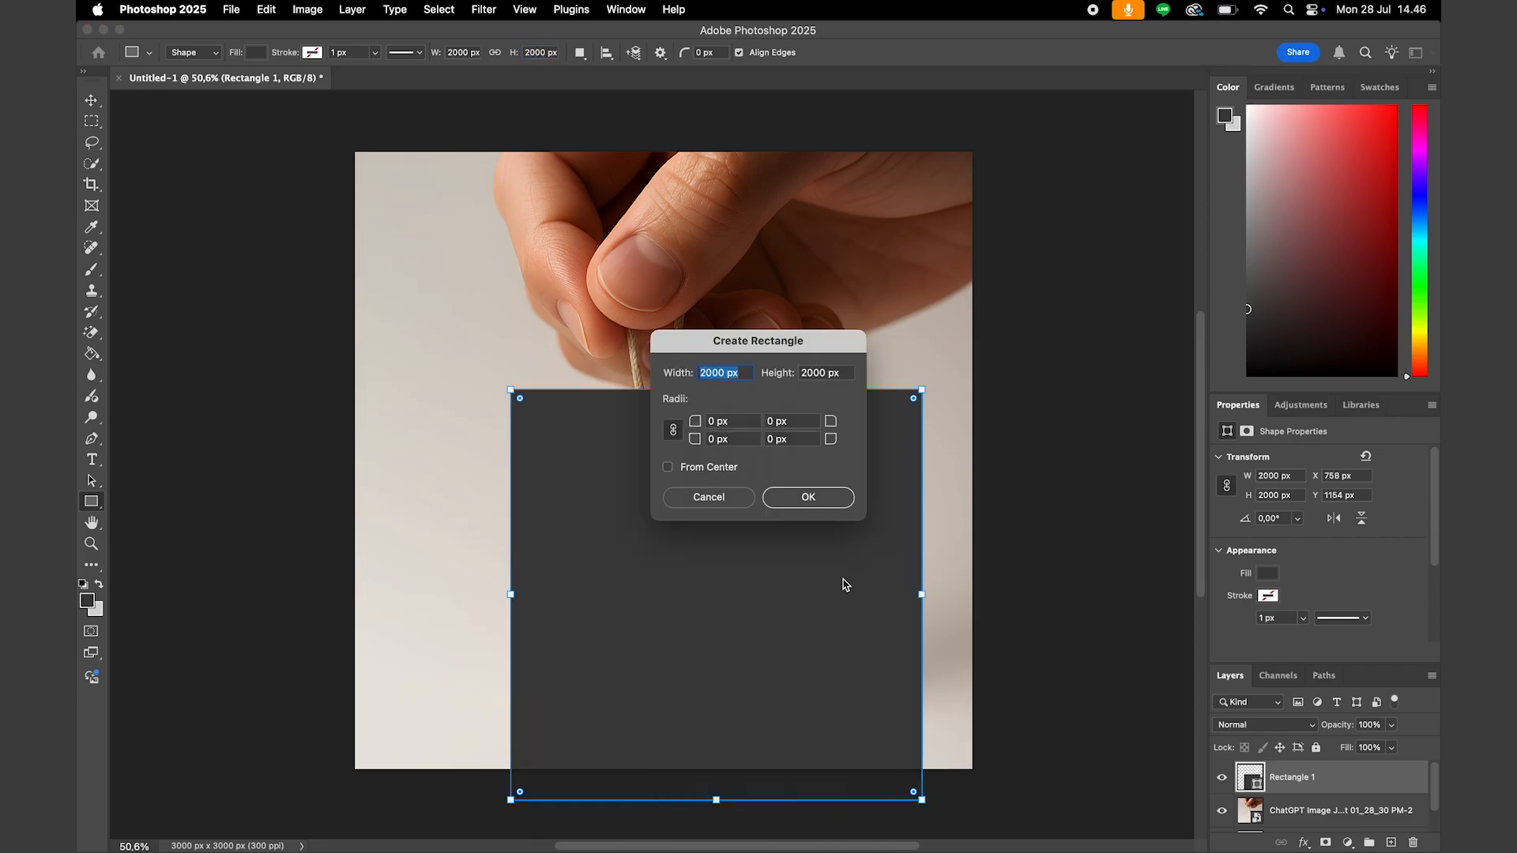
left_click(725, 502)
Move the square to about X 563 px, Y 589 px, fill it with white and deselect it
key("v")
left_click_drag(755, 566, 717, 456)
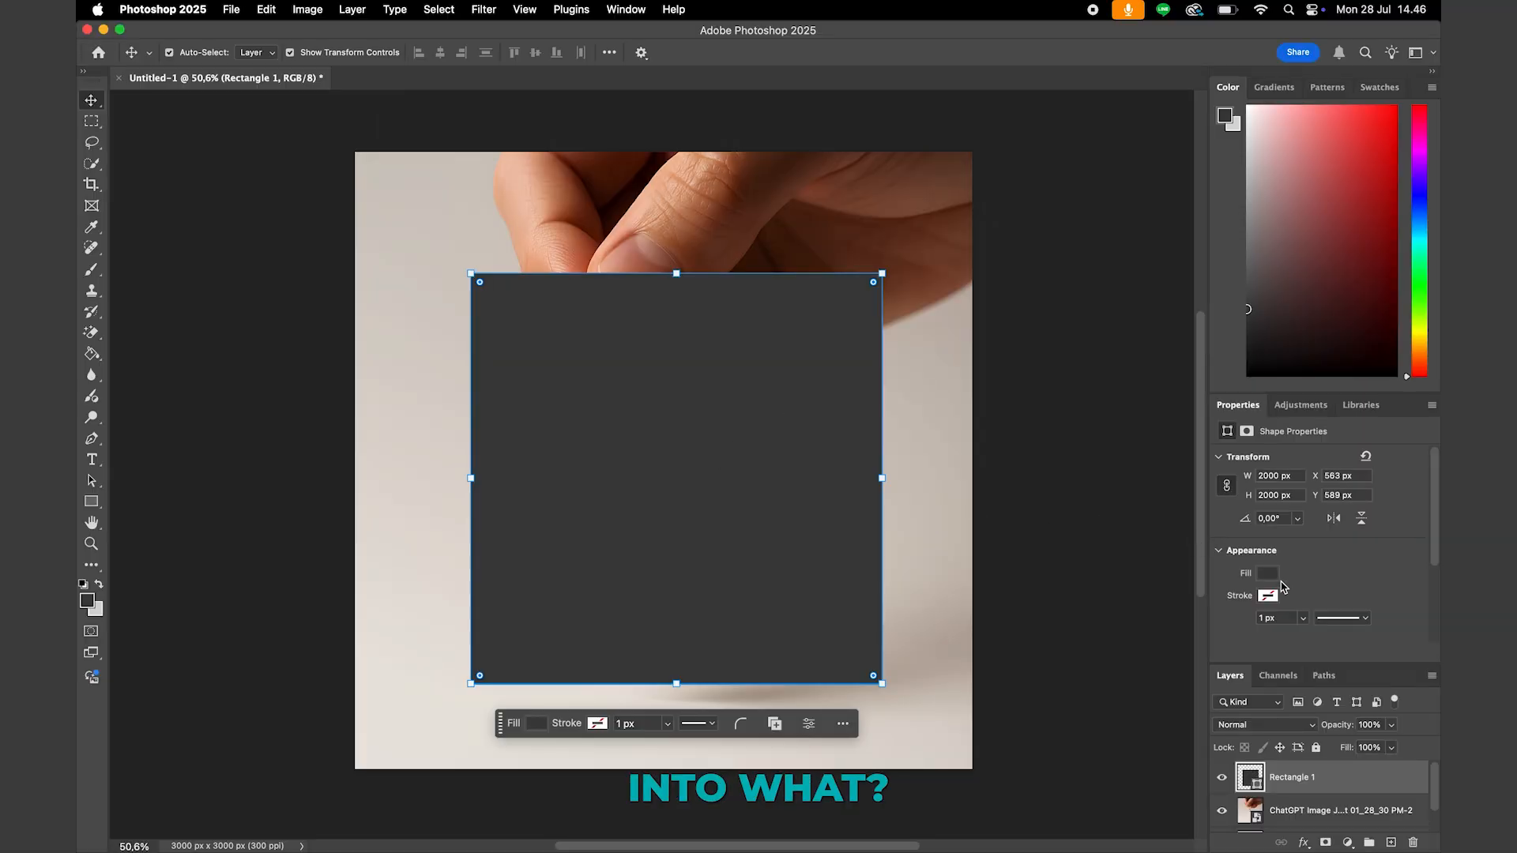
left_click(1268, 574)
left_click(1224, 627)
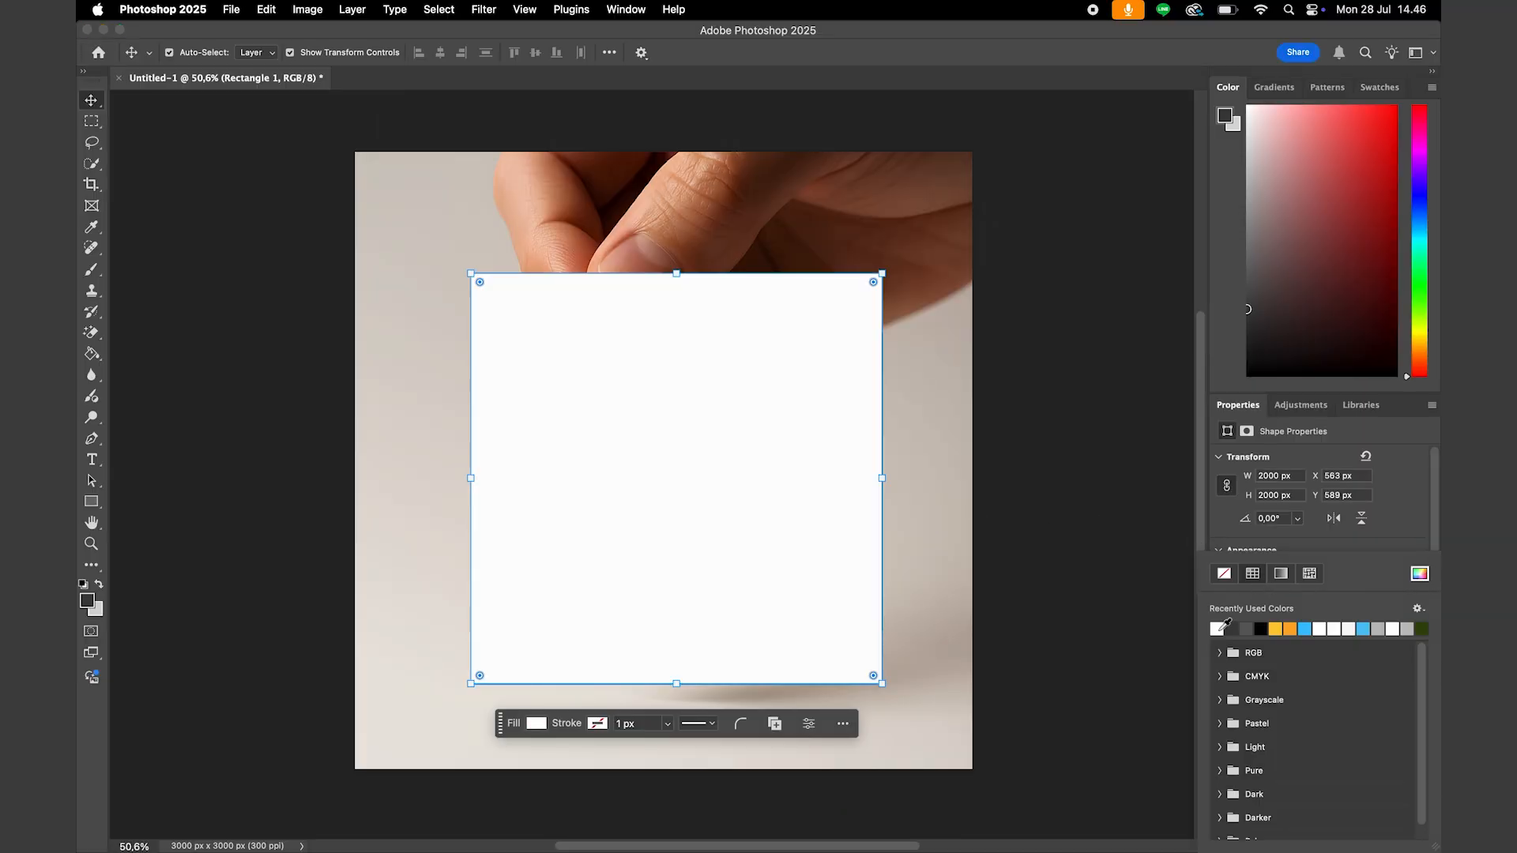
left_click(955, 427)
left_click(1006, 429)
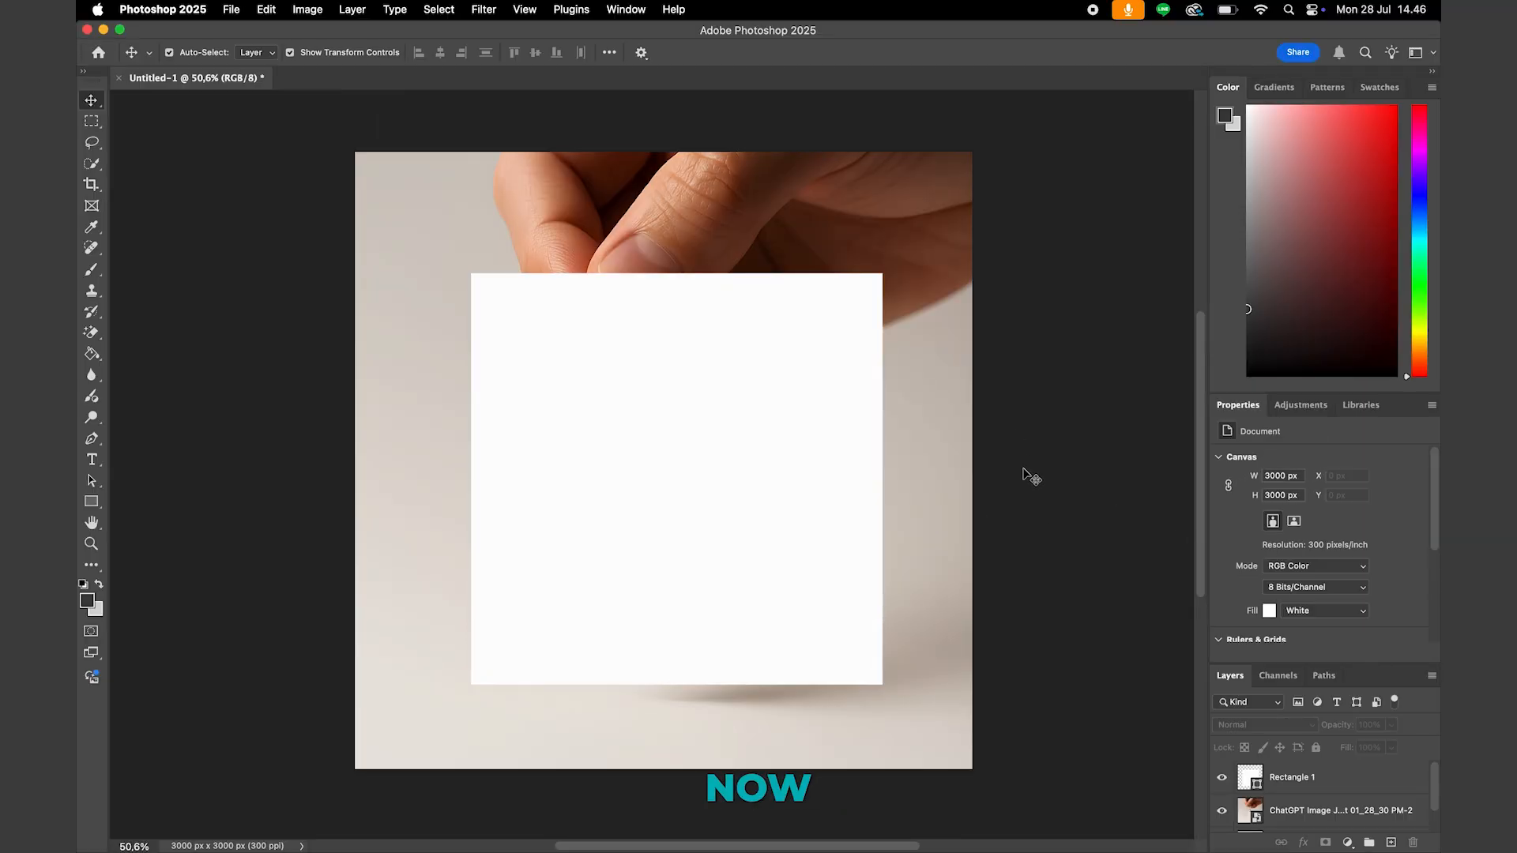
left_click(1302, 776)
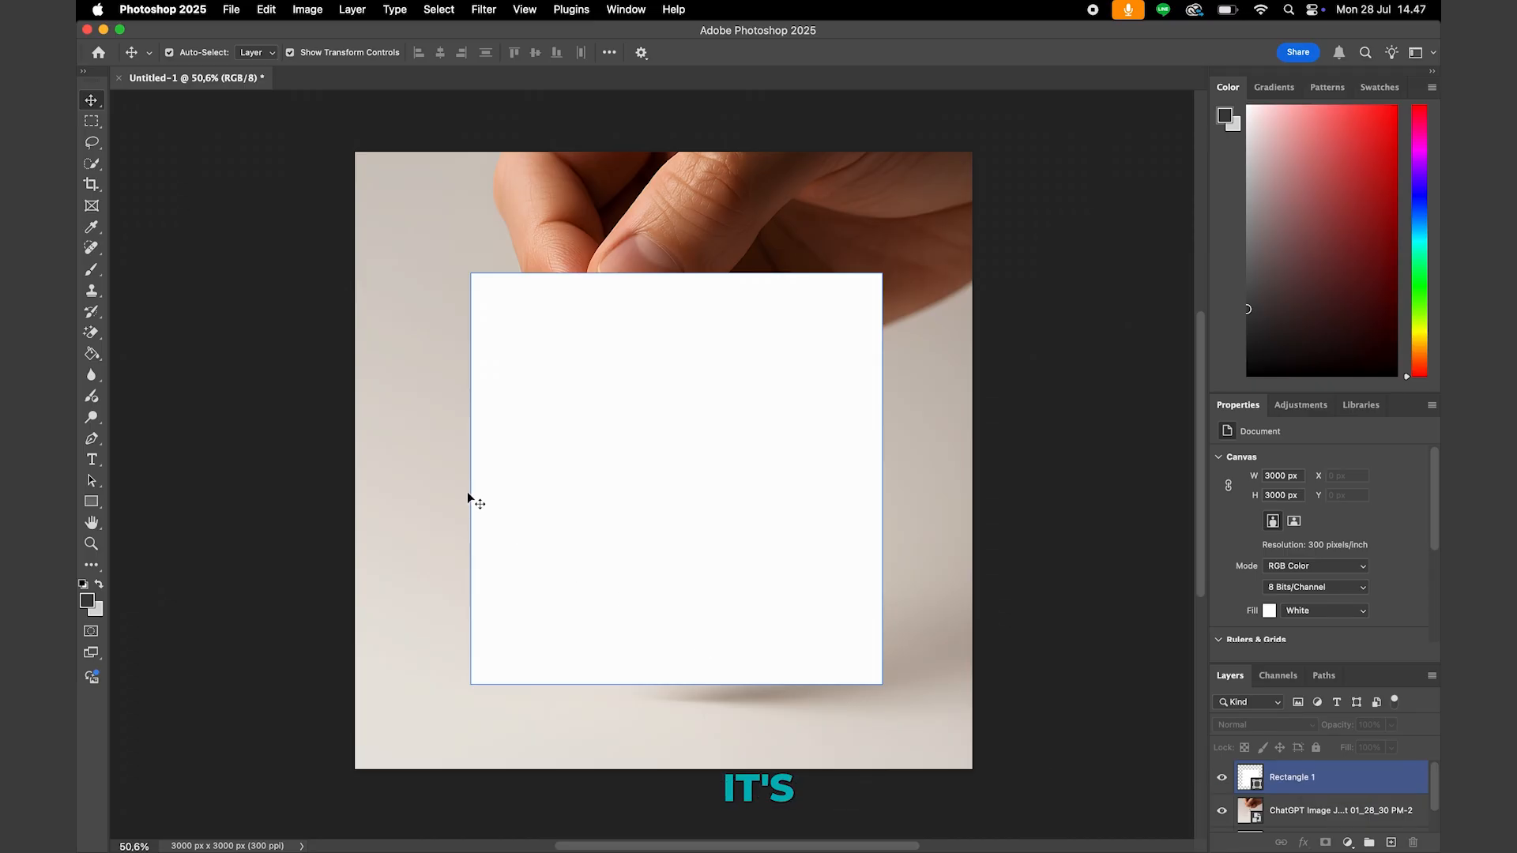
left_click(584, 443)
left_click(572, 361)
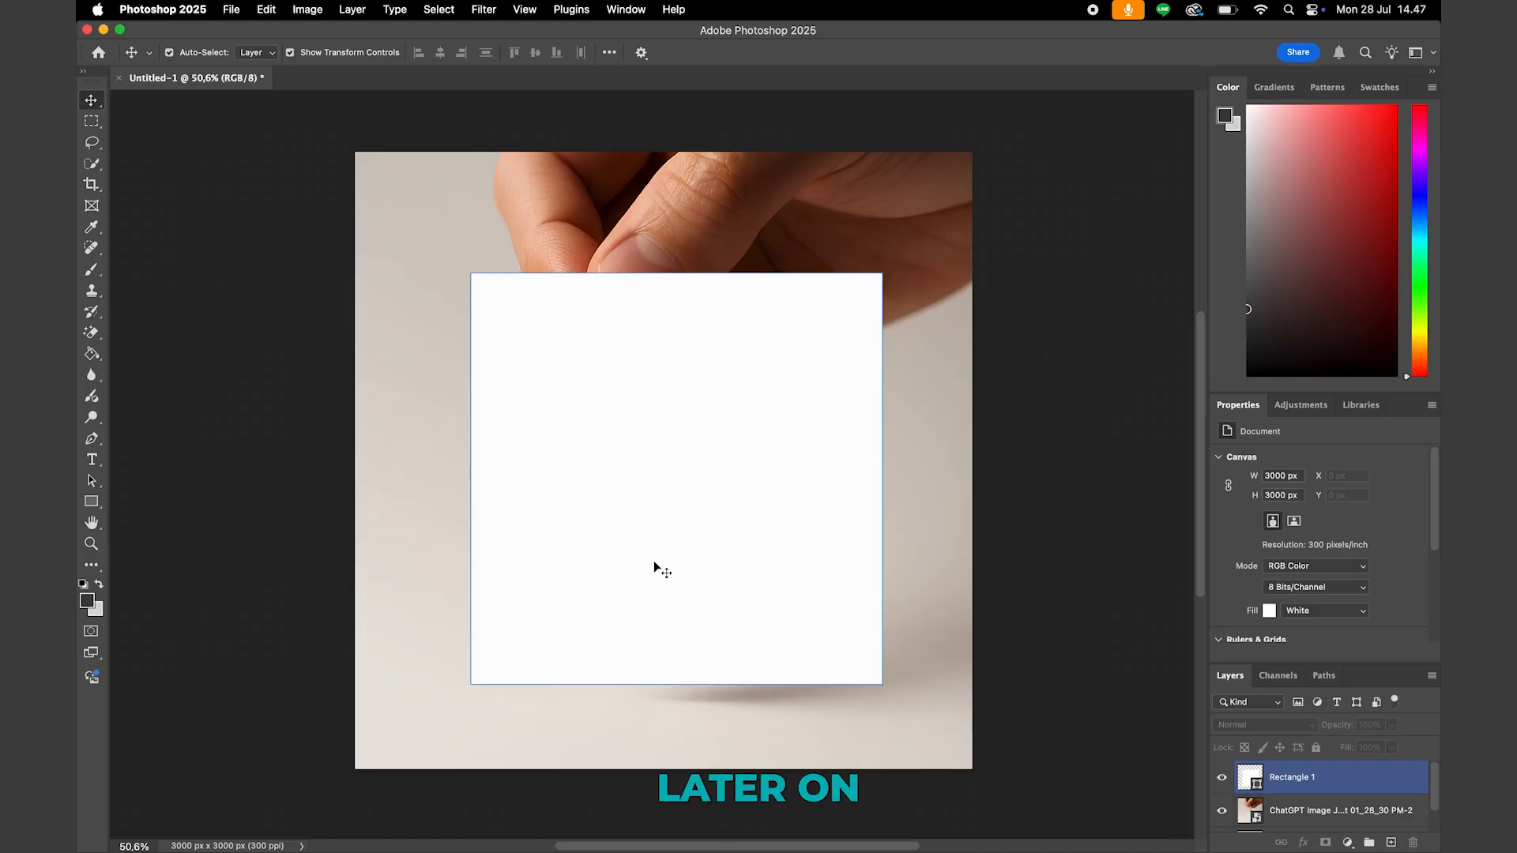
key("z")
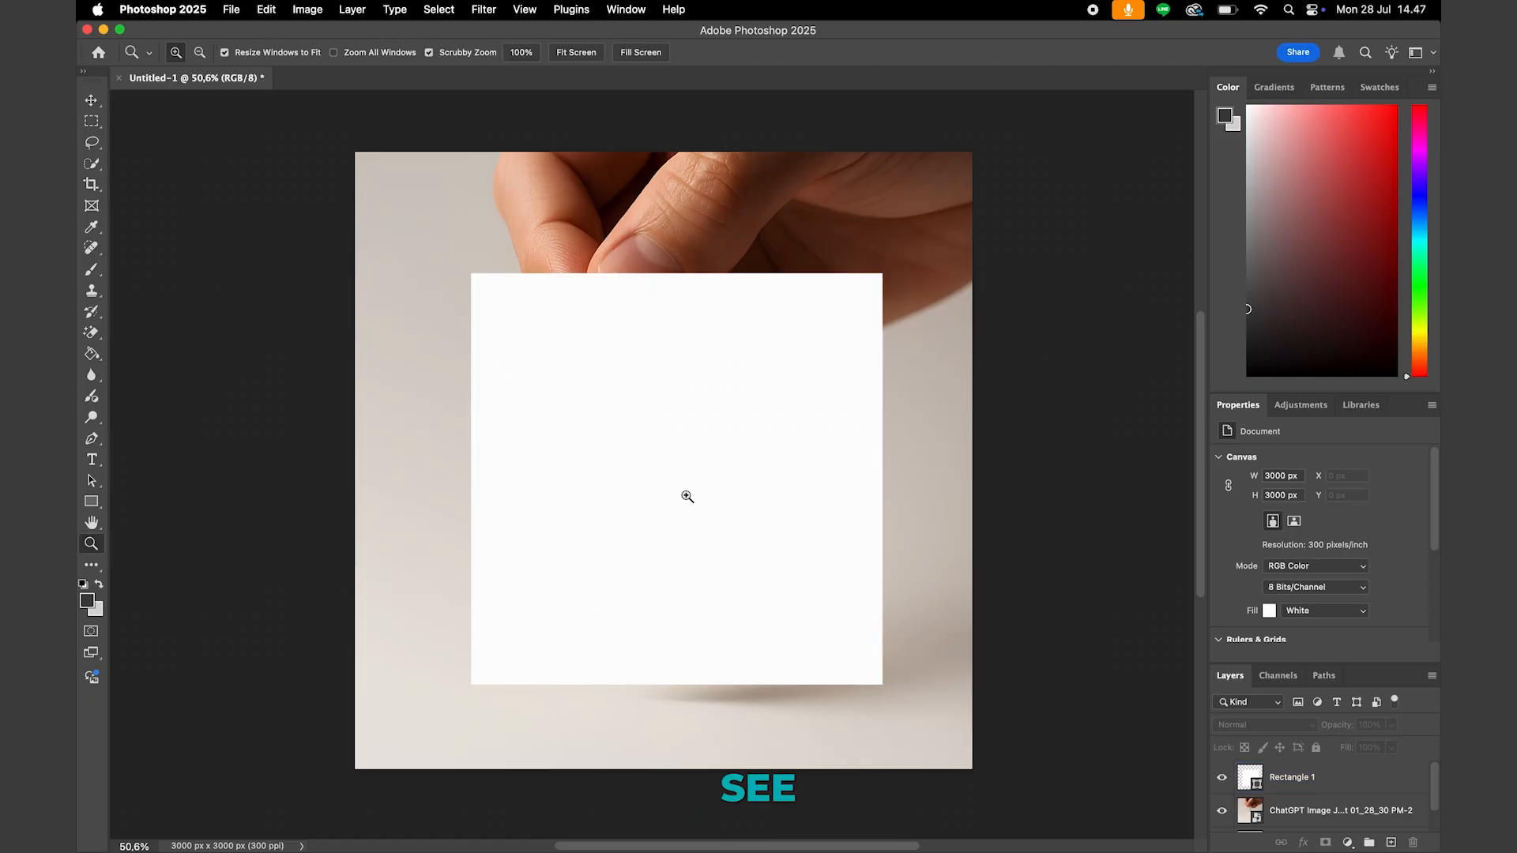
left_click(675, 444, "alt")
left_click_drag(680, 447, 684, 446)
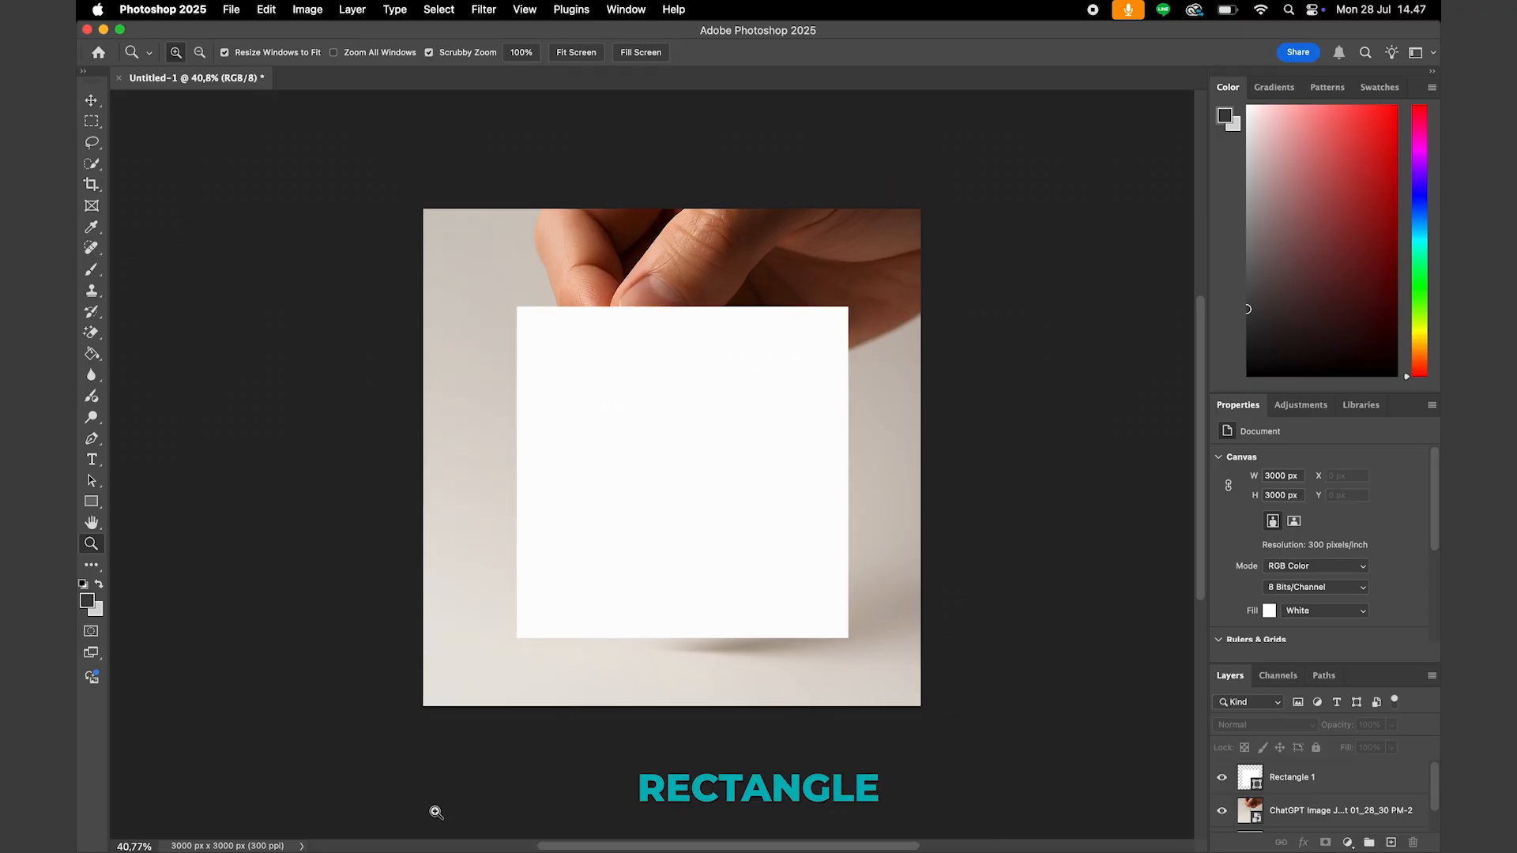
mouse_move(711, 385)
left_mouse_down()
mouse_move(766, 382)
mouse_move(745, 392)
mouse_move(737, 378)
left_mouse_up()
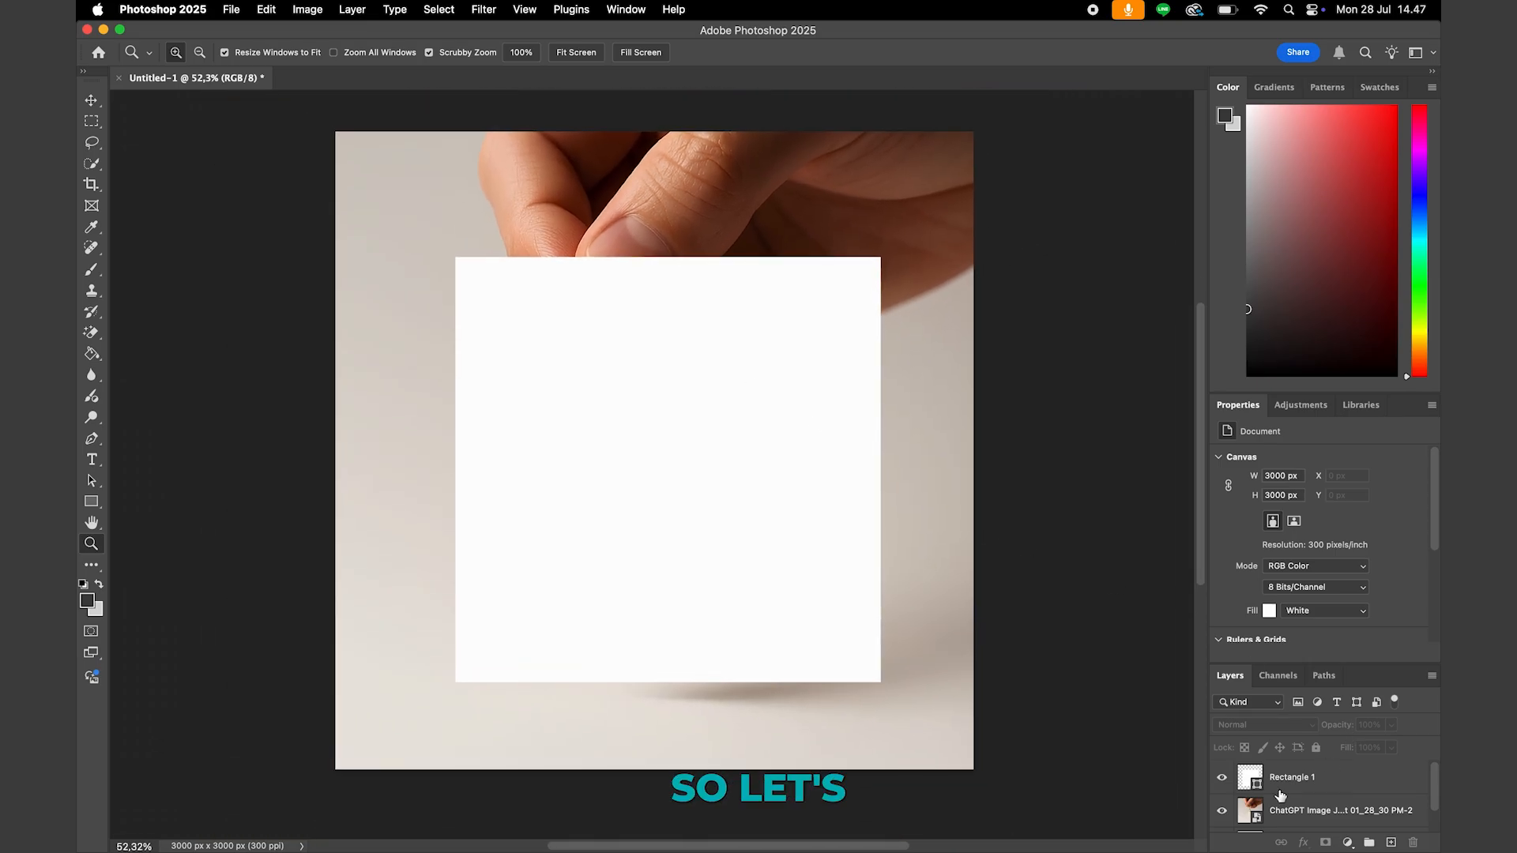
left_click(1288, 778)
type("@design")
key("Return")
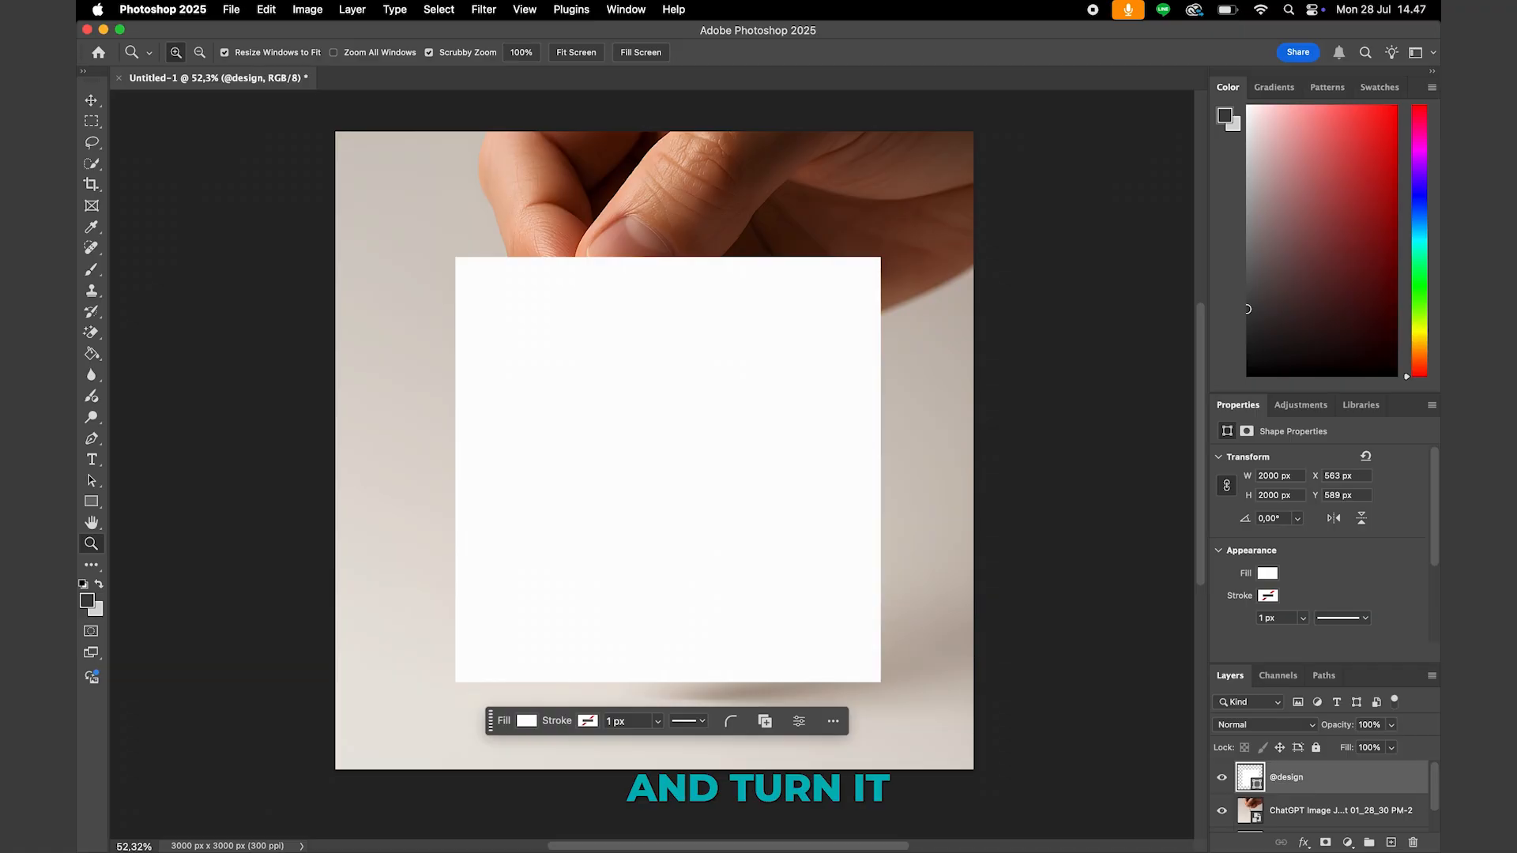
right_click(1353, 787)
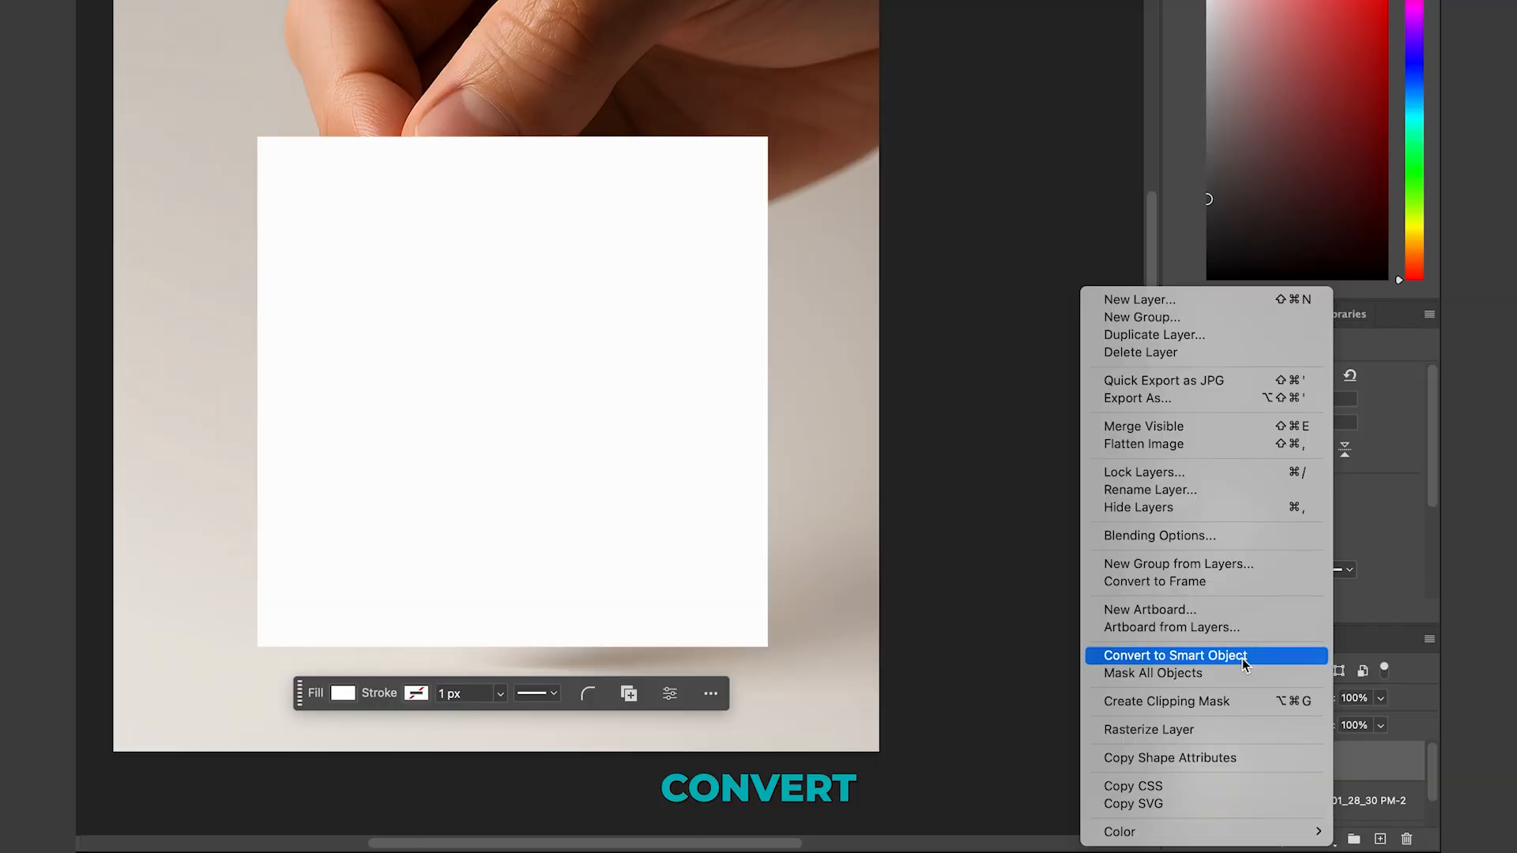
left_click(1243, 660)
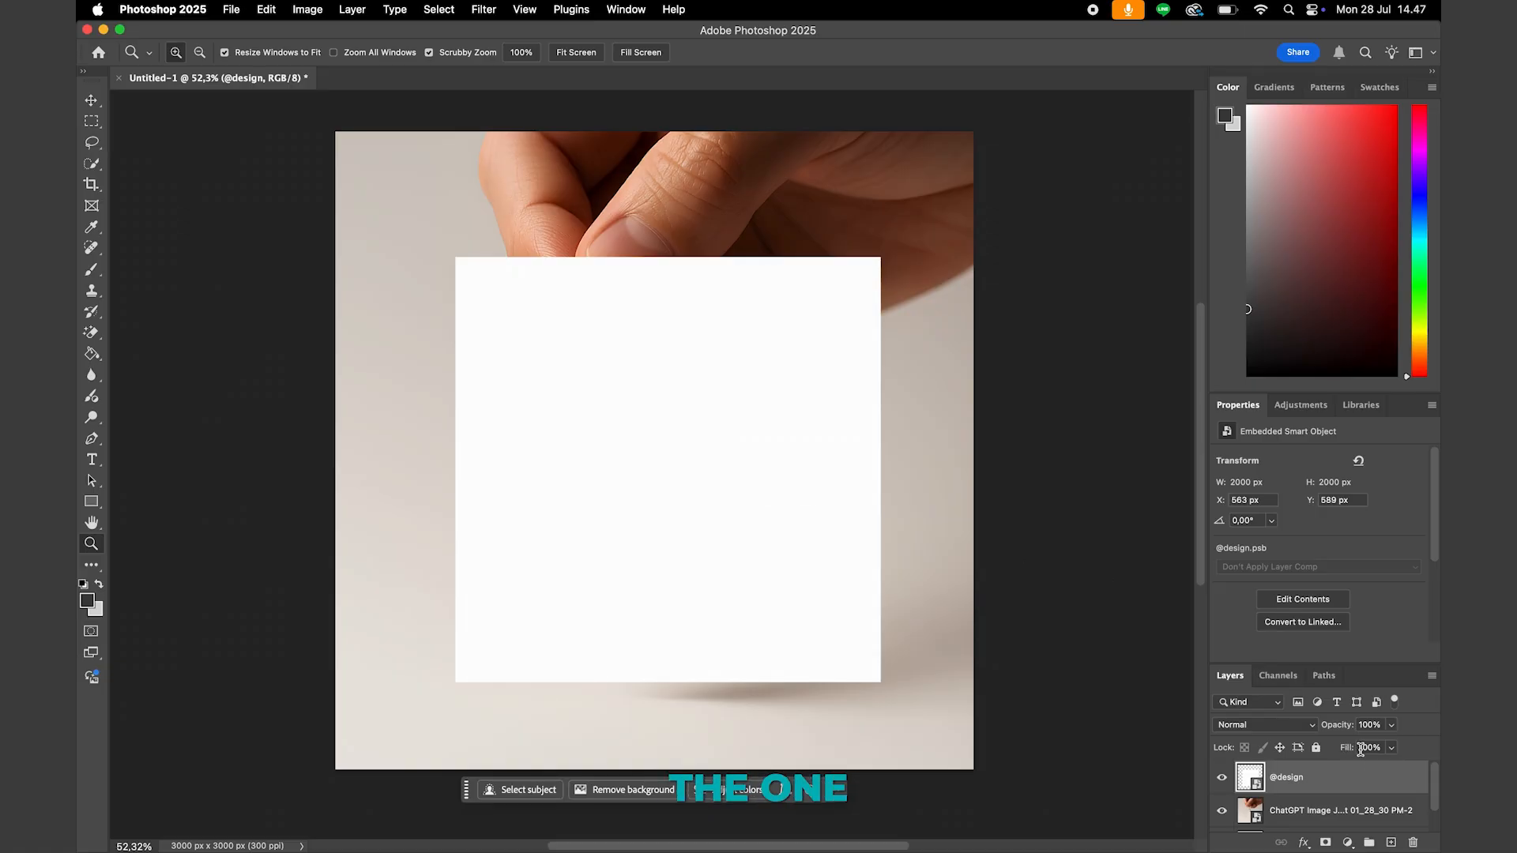
left_click(1220, 775)
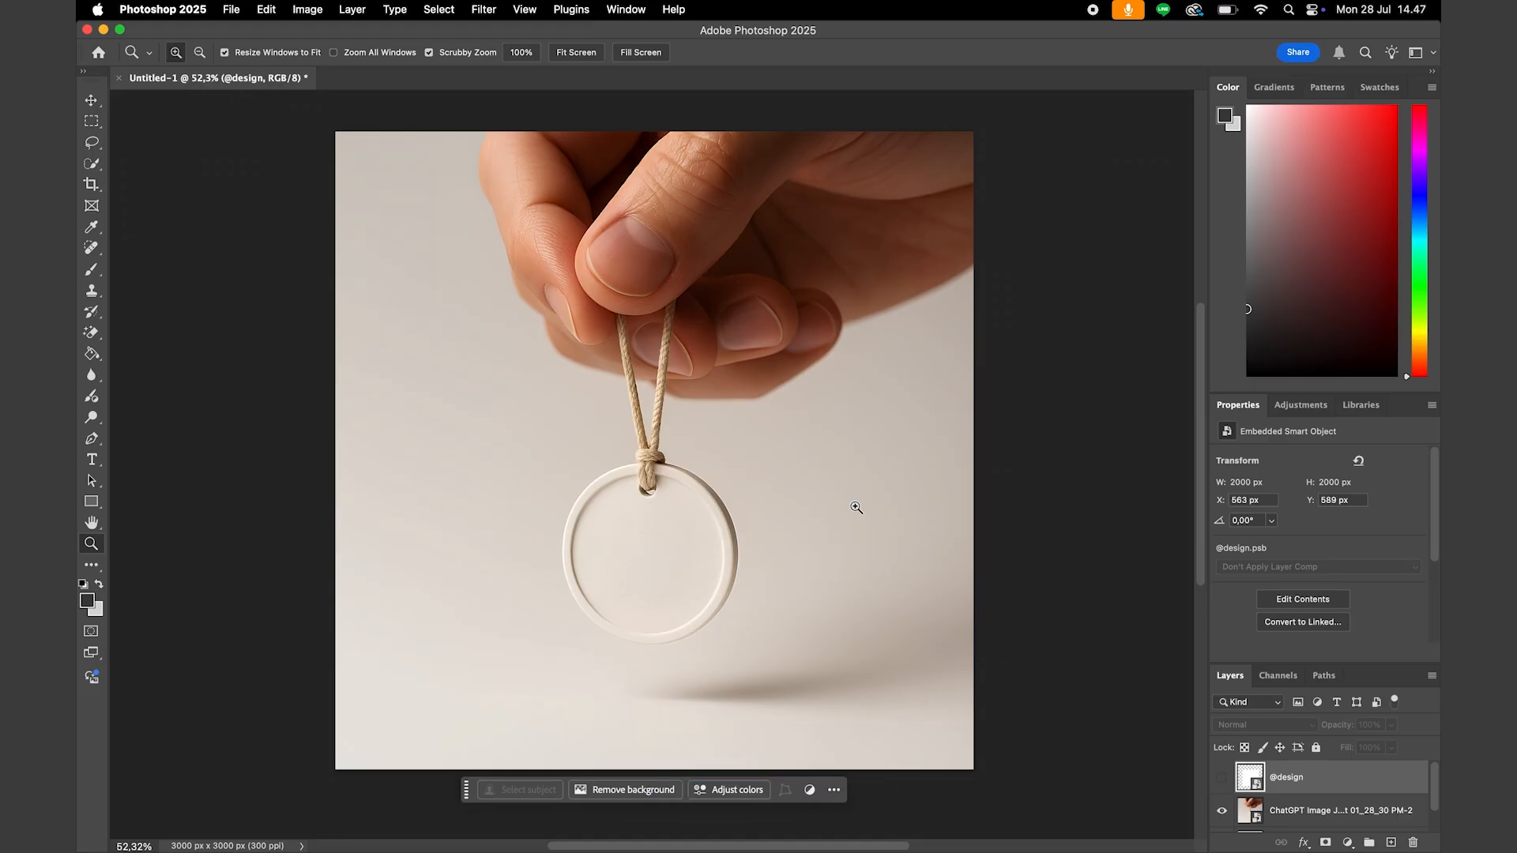
left_click(1222, 778)
left_click(1375, 722)
type("50")
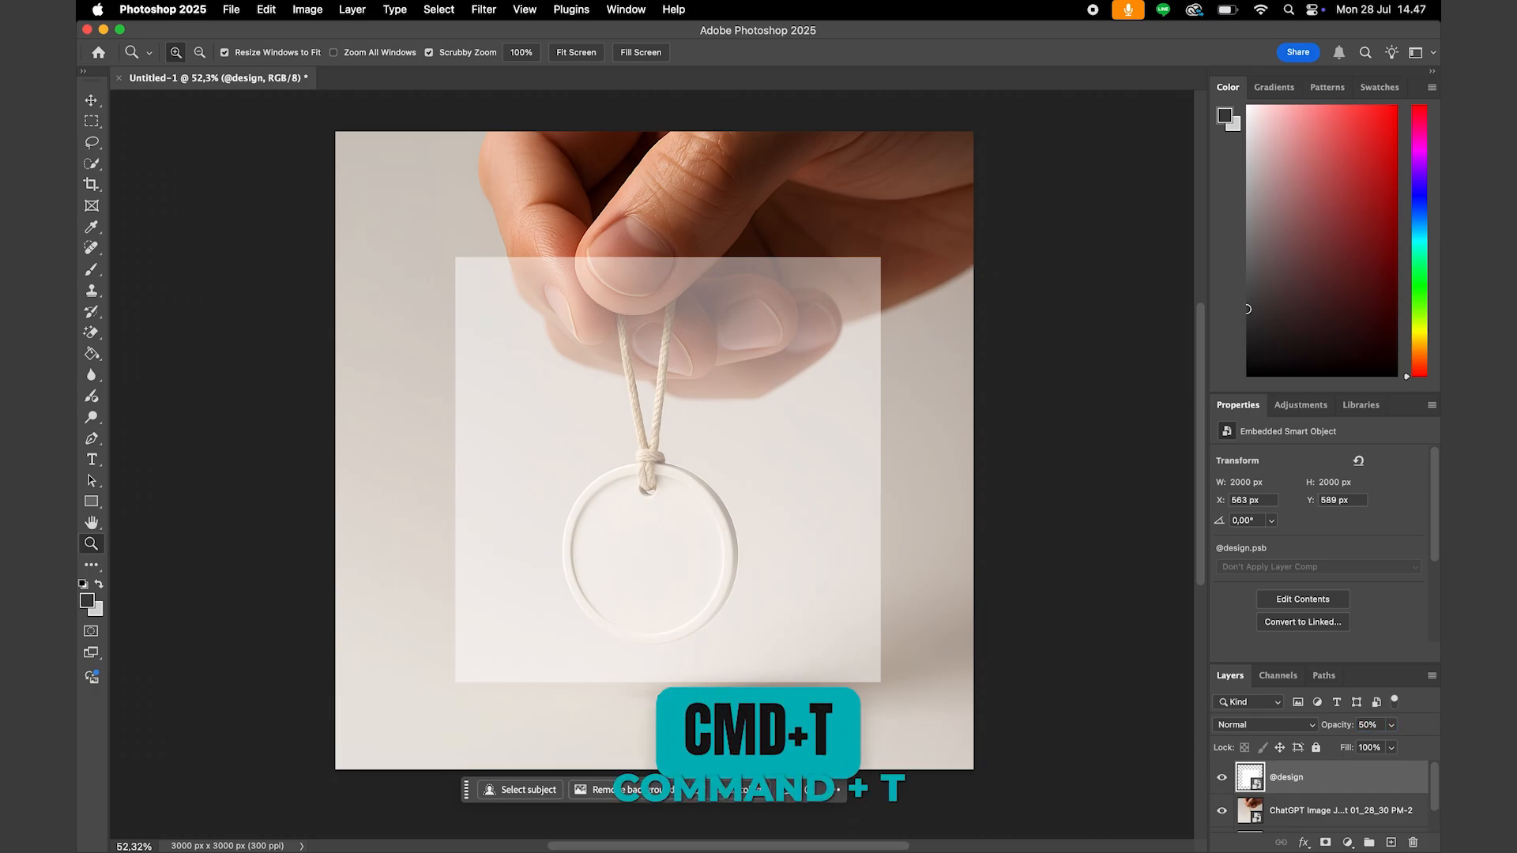
key("super+t")
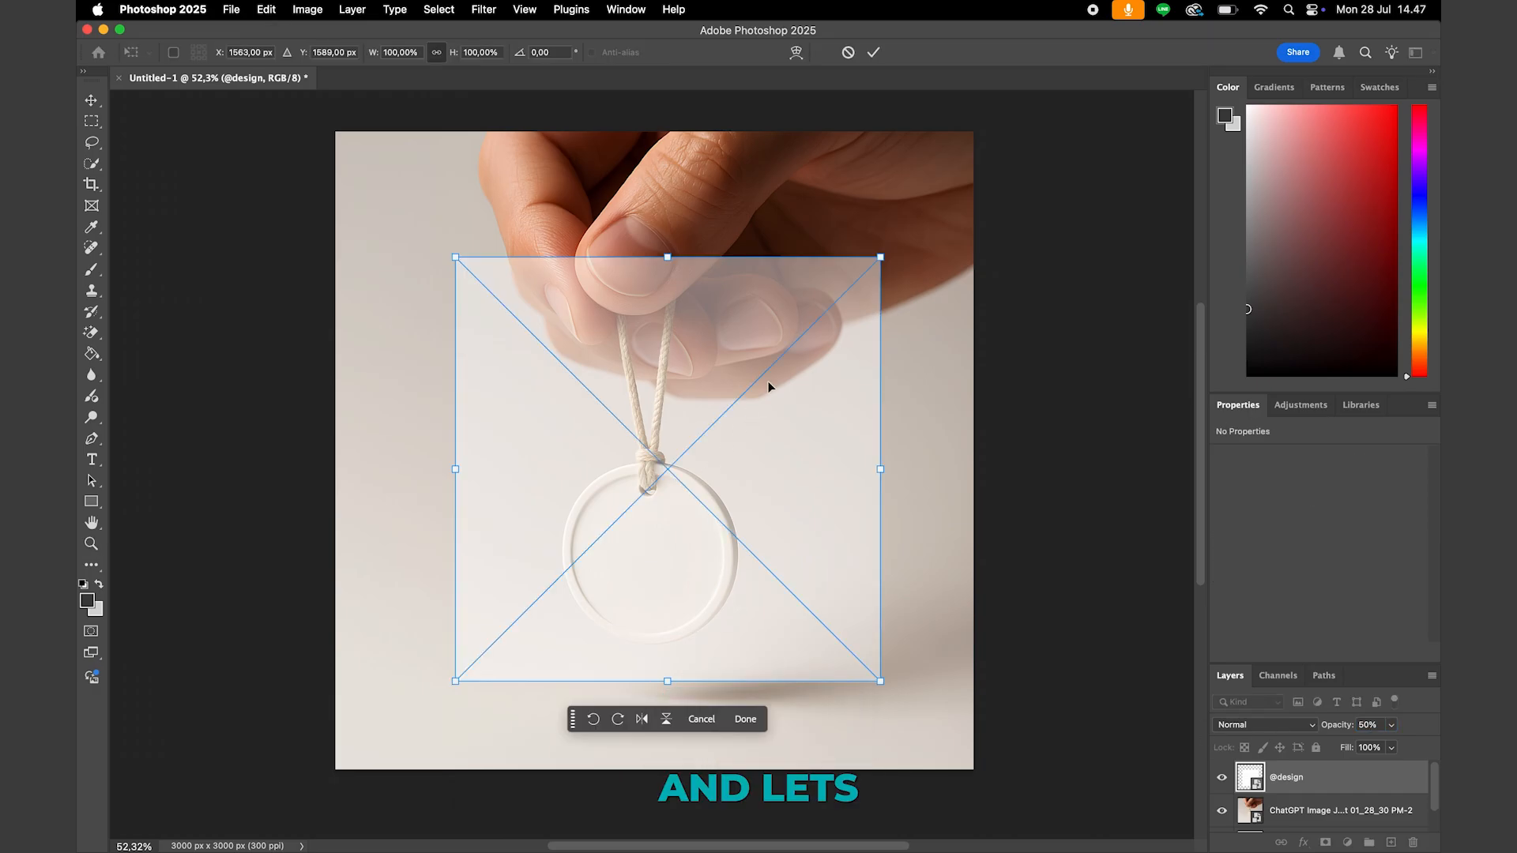
left_click_drag(880, 258, 591, 513)
left_click_drag(545, 608, 661, 566)
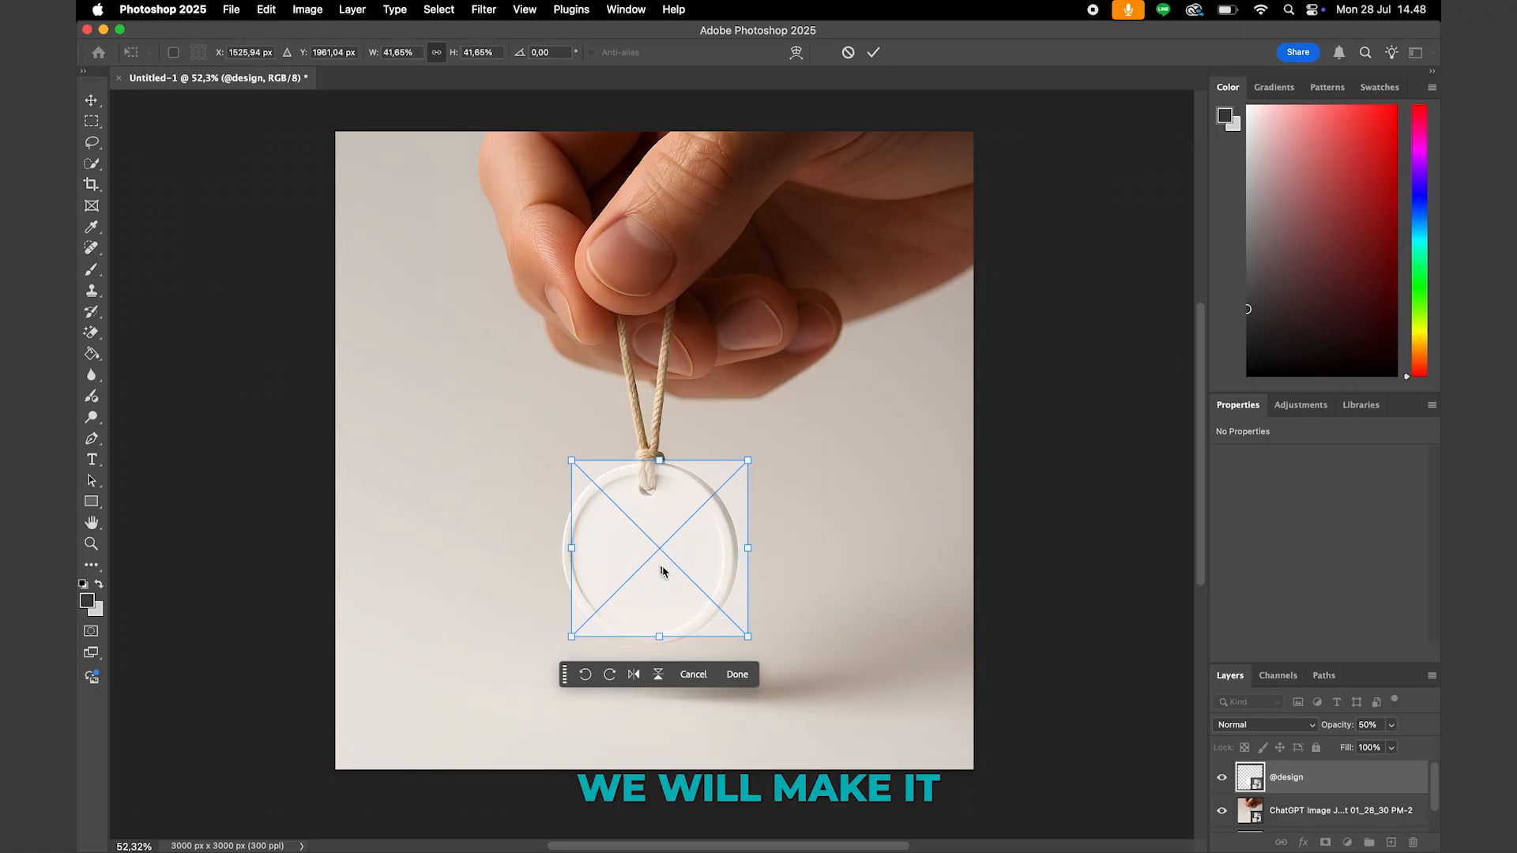
left_click_drag(748, 548, 724, 561)
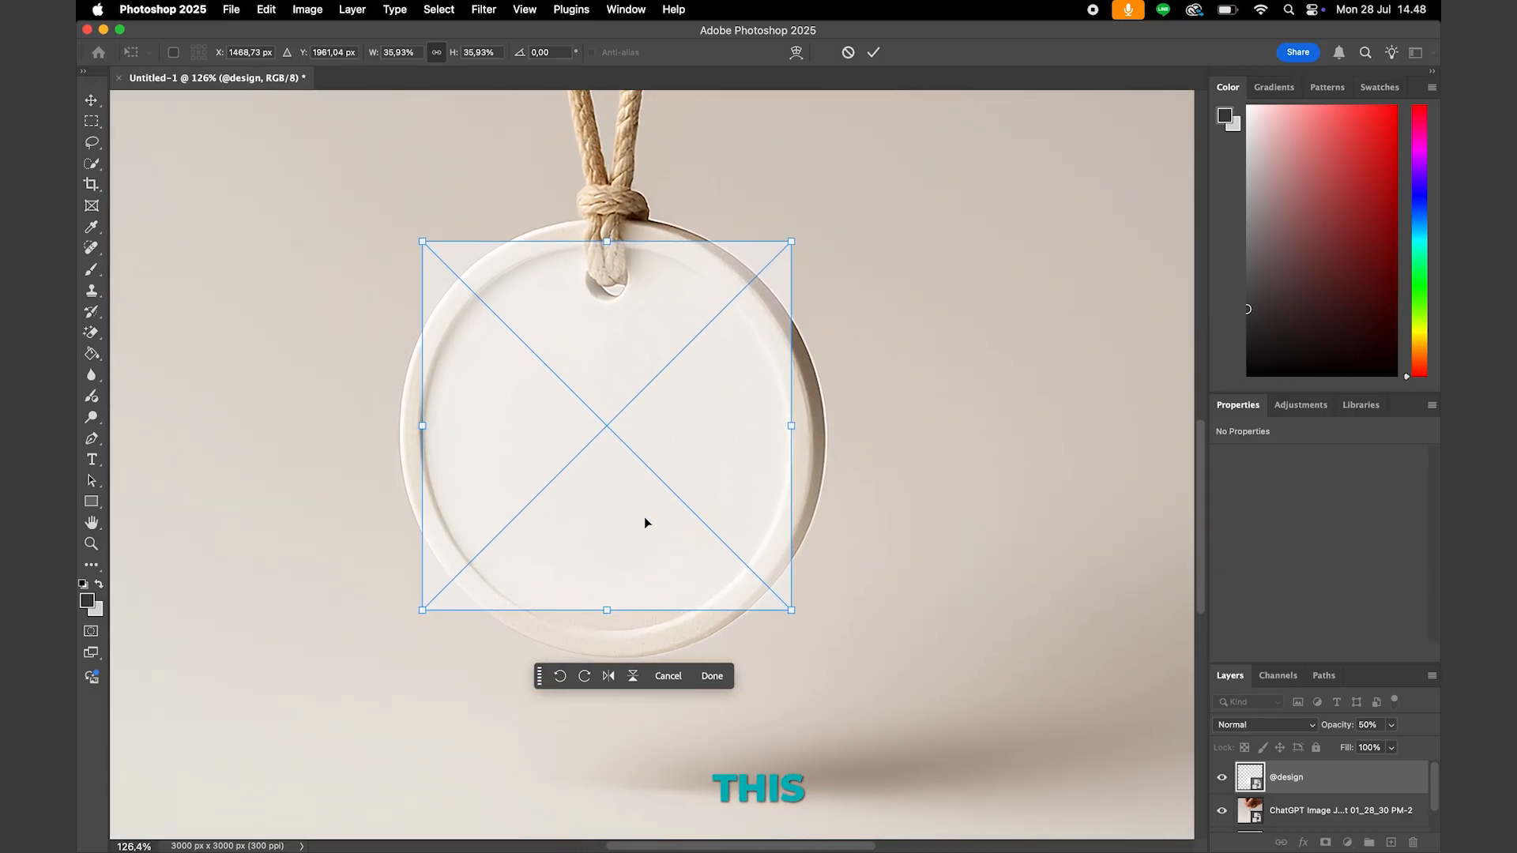
left_click_drag(629, 416, 629, 426)
left_click_drag(794, 434, 790, 435)
key("Return")
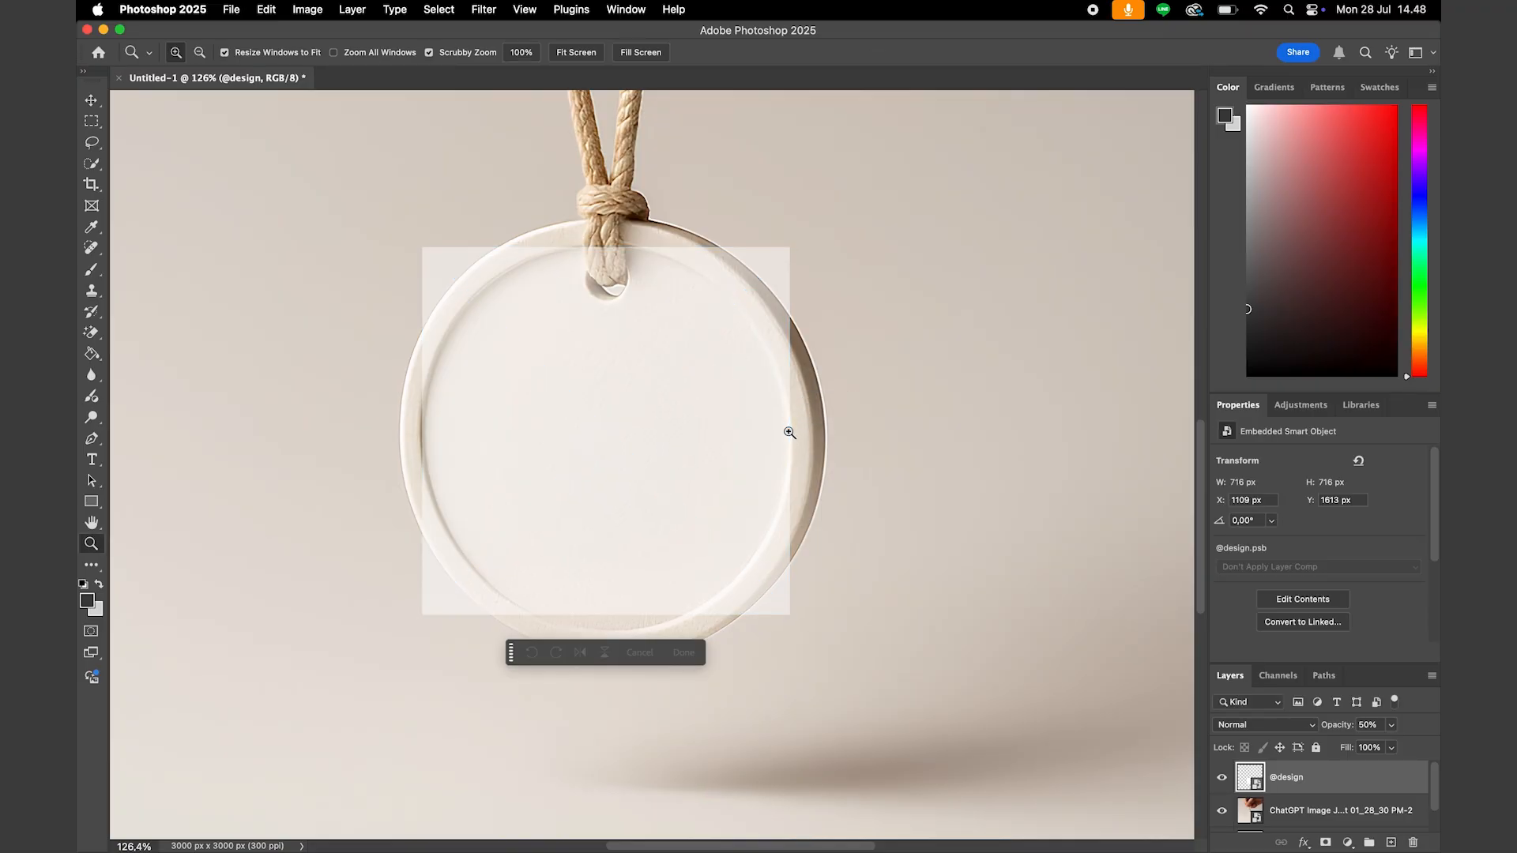
mouse_move(677, 362)
left_mouse_down()
mouse_move(662, 363)
mouse_move(676, 362)
left_mouse_up()
key("super+t")
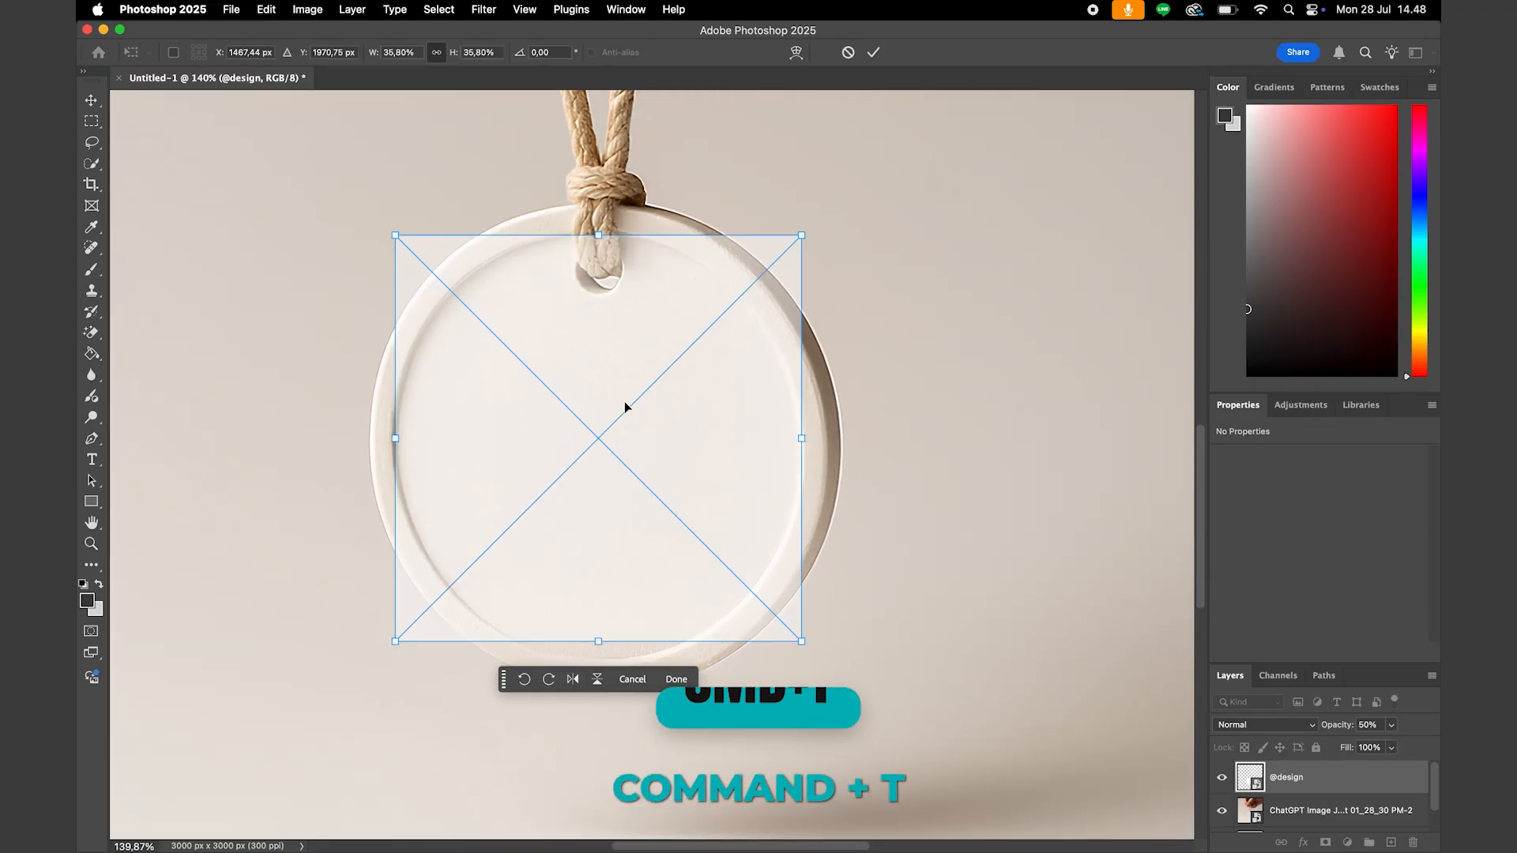
left_click_drag(598, 640, 598, 660)
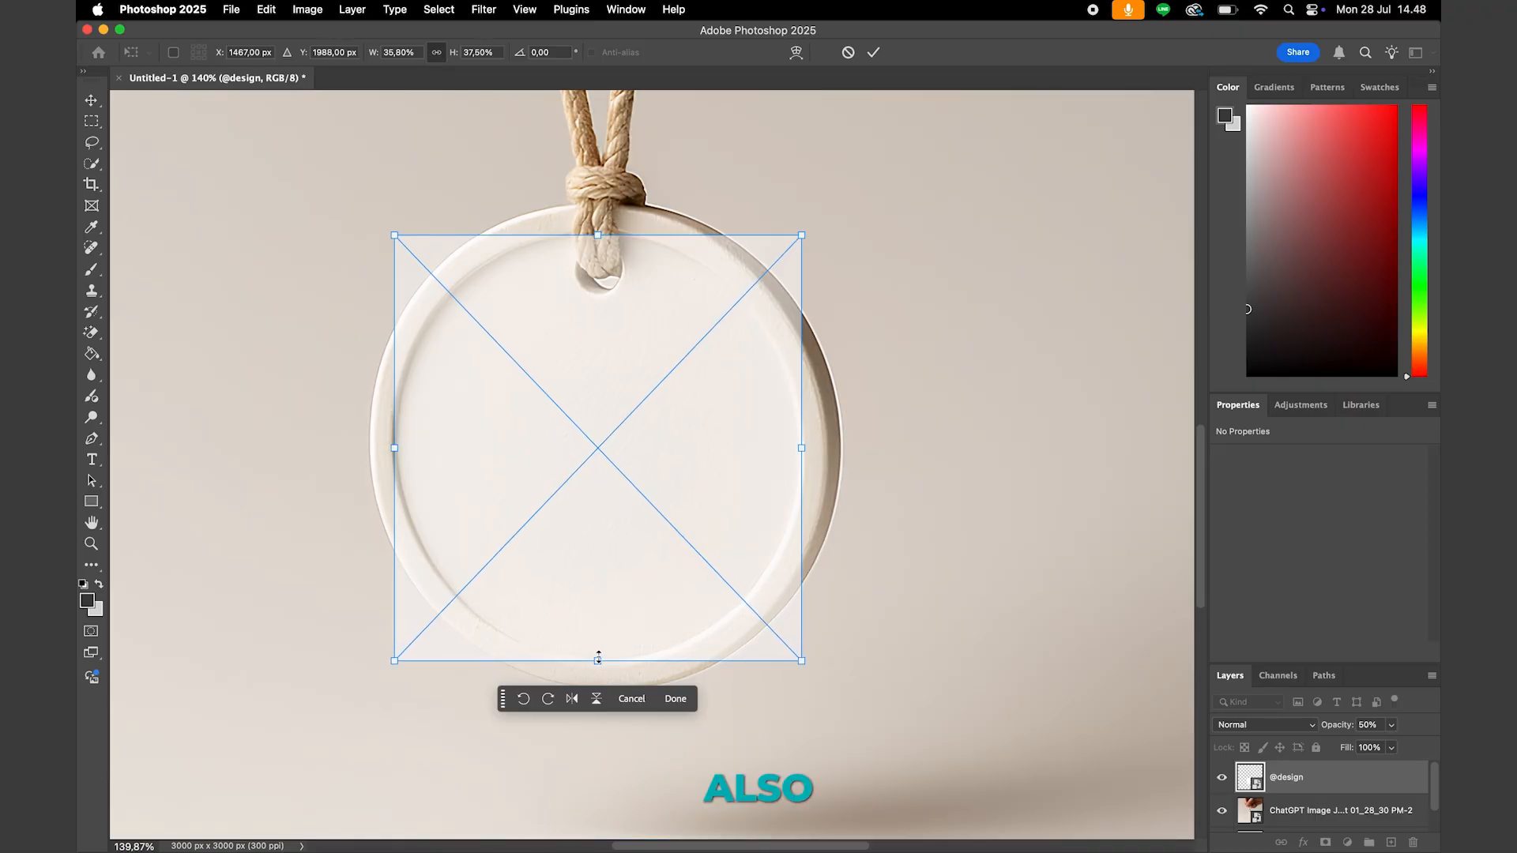
left_click_drag(597, 234, 597, 232)
key("Return")
key("z")
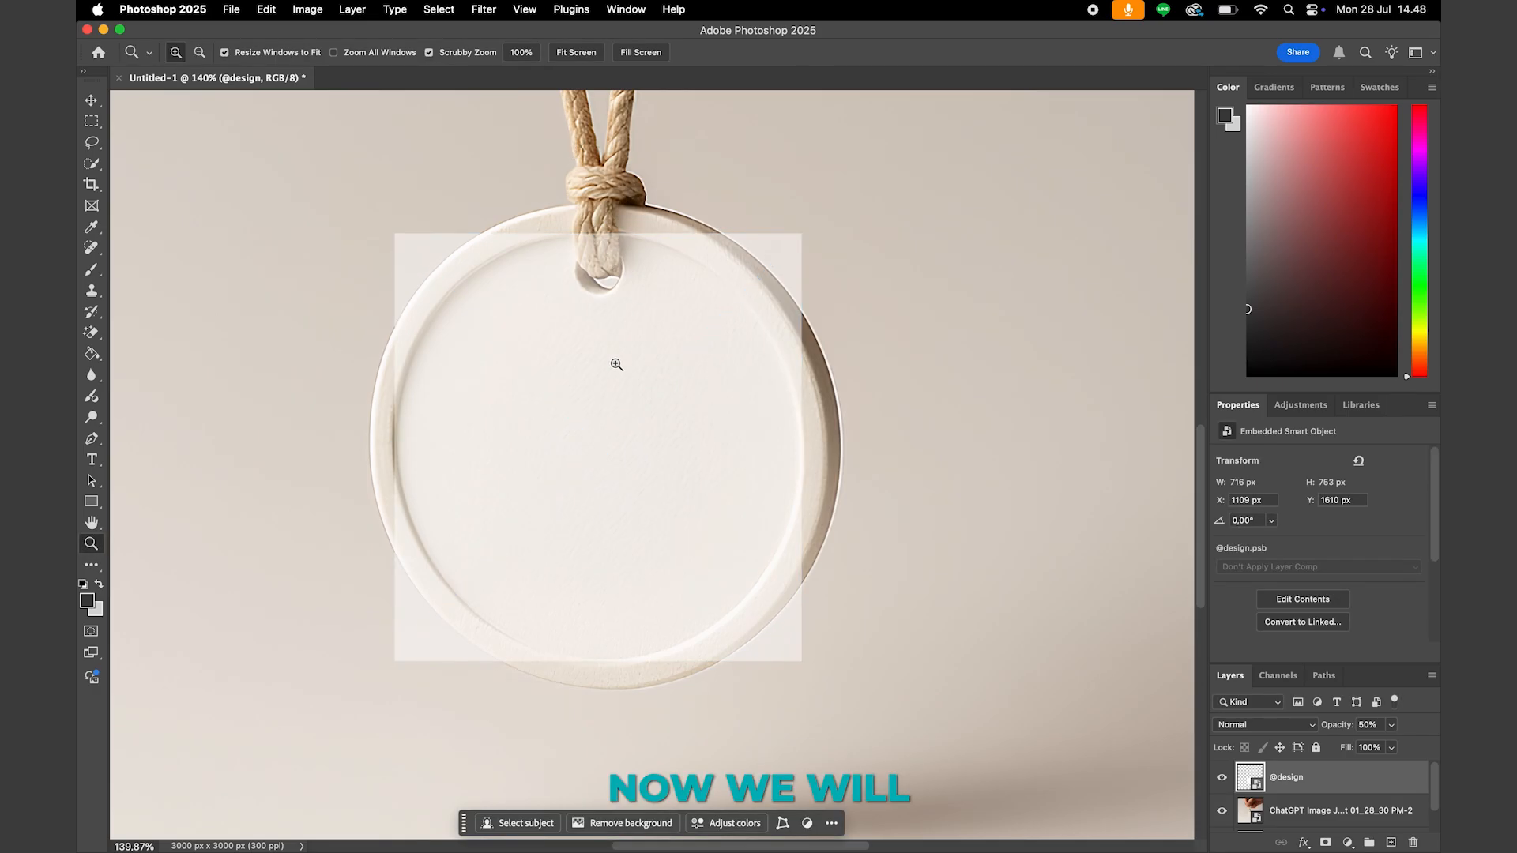
Start a Pen tool path at the bottom of the tag's inner edge and curve it up to the right side
left_click_drag(648, 365, 615, 369)
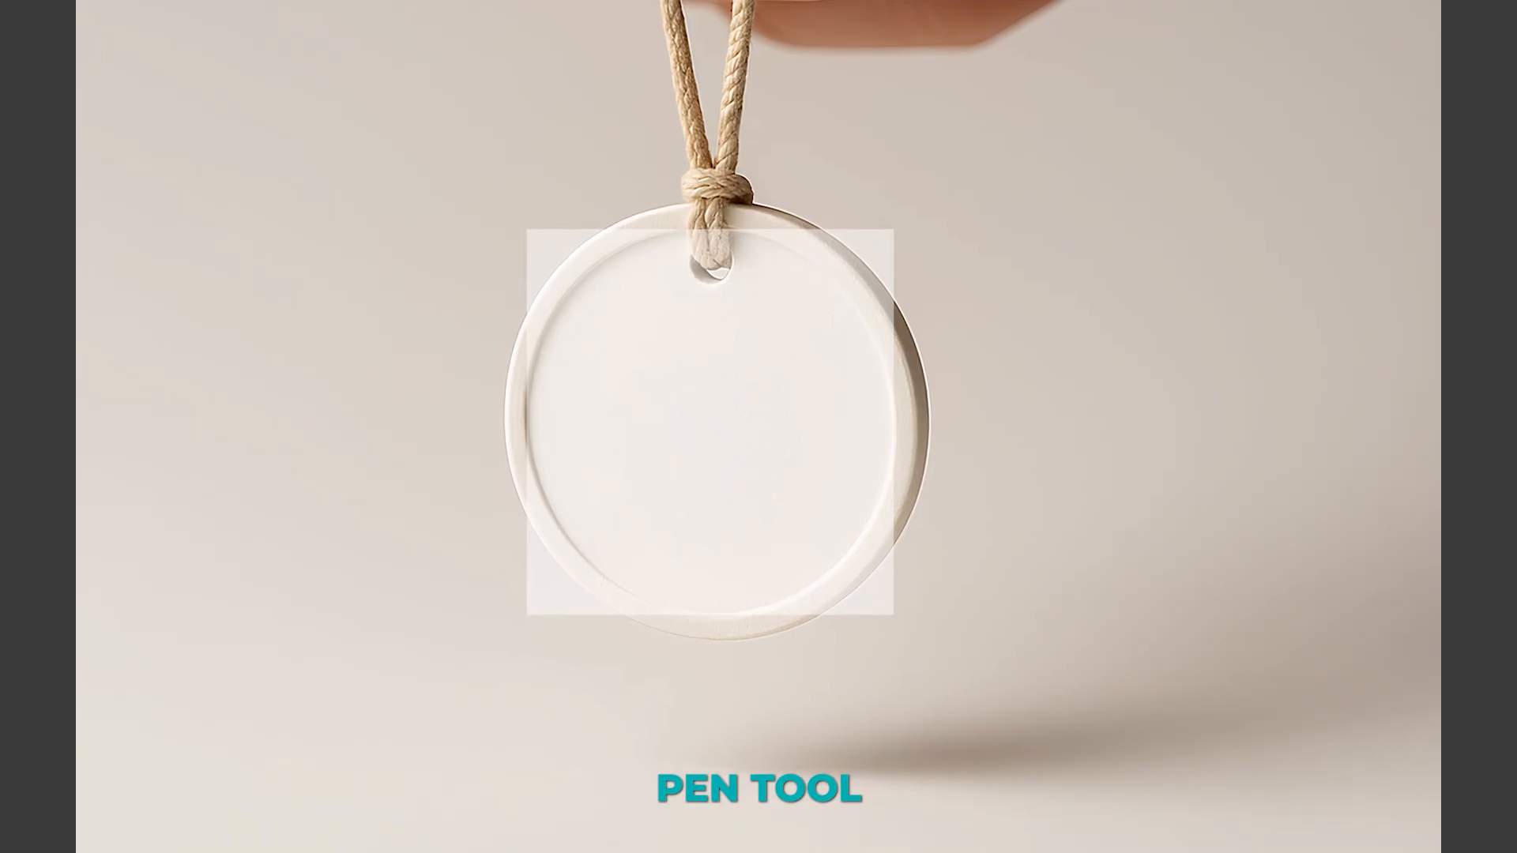
right_click(86, 440)
left_click(161, 441)
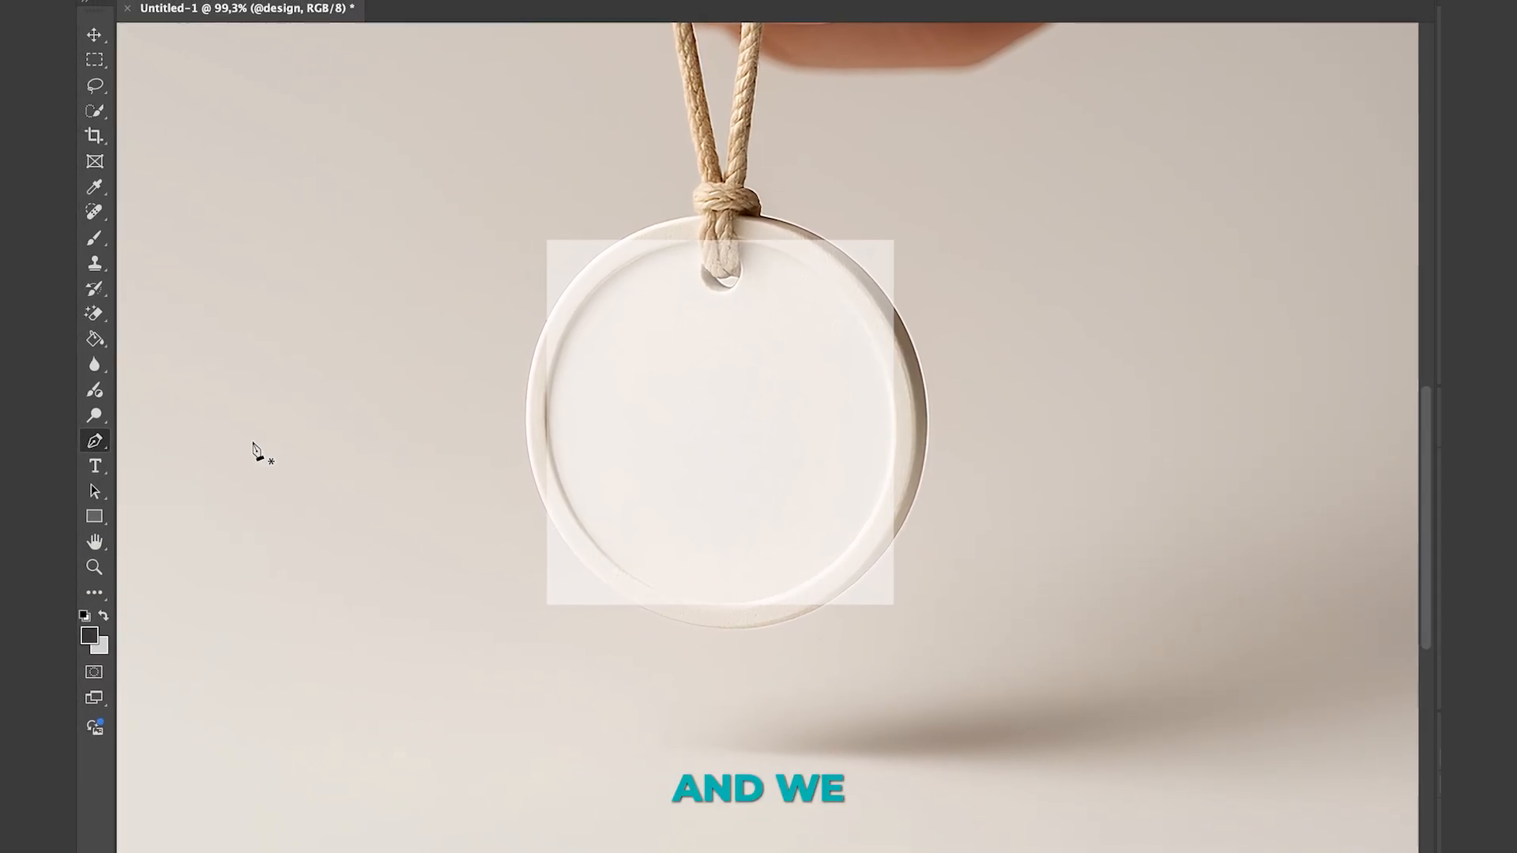
scroll(693, 417, "up", 3)
scroll(545, 354, "up", 5)
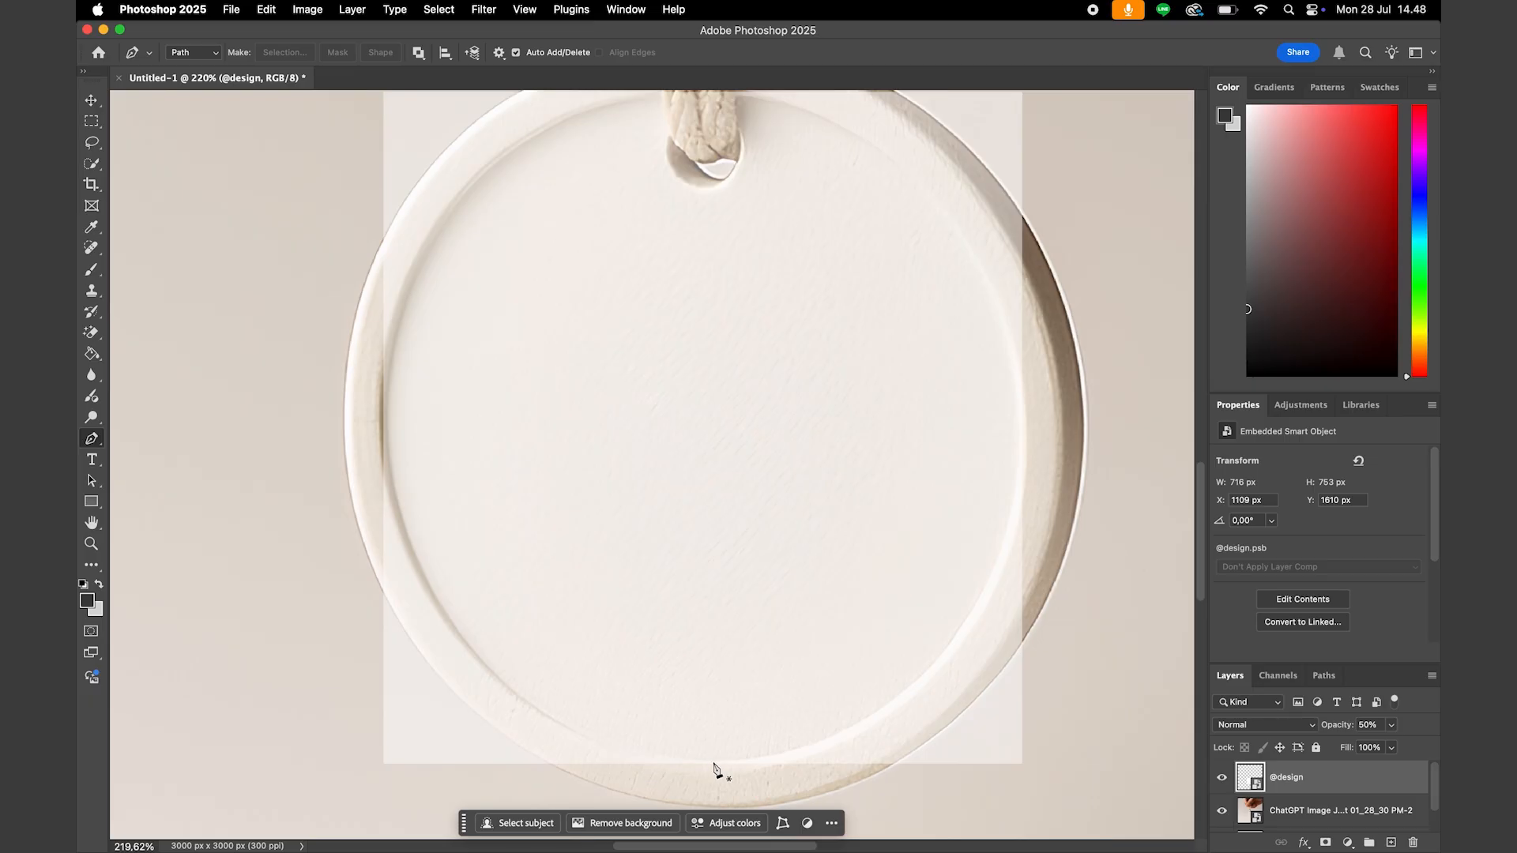
left_click(1017, 437)
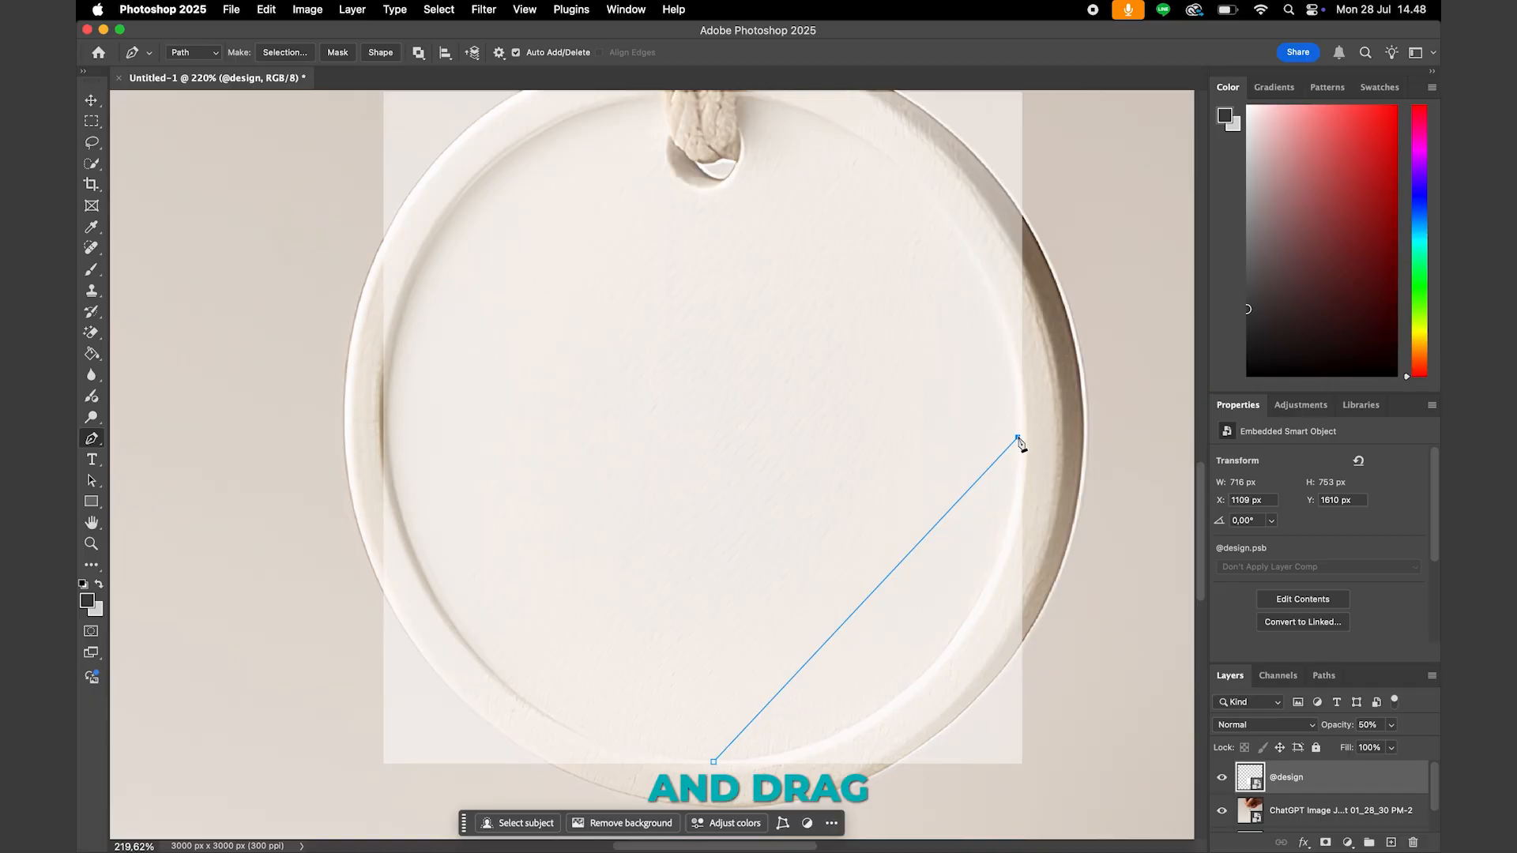
left_click_drag(1019, 438, 1014, 115)
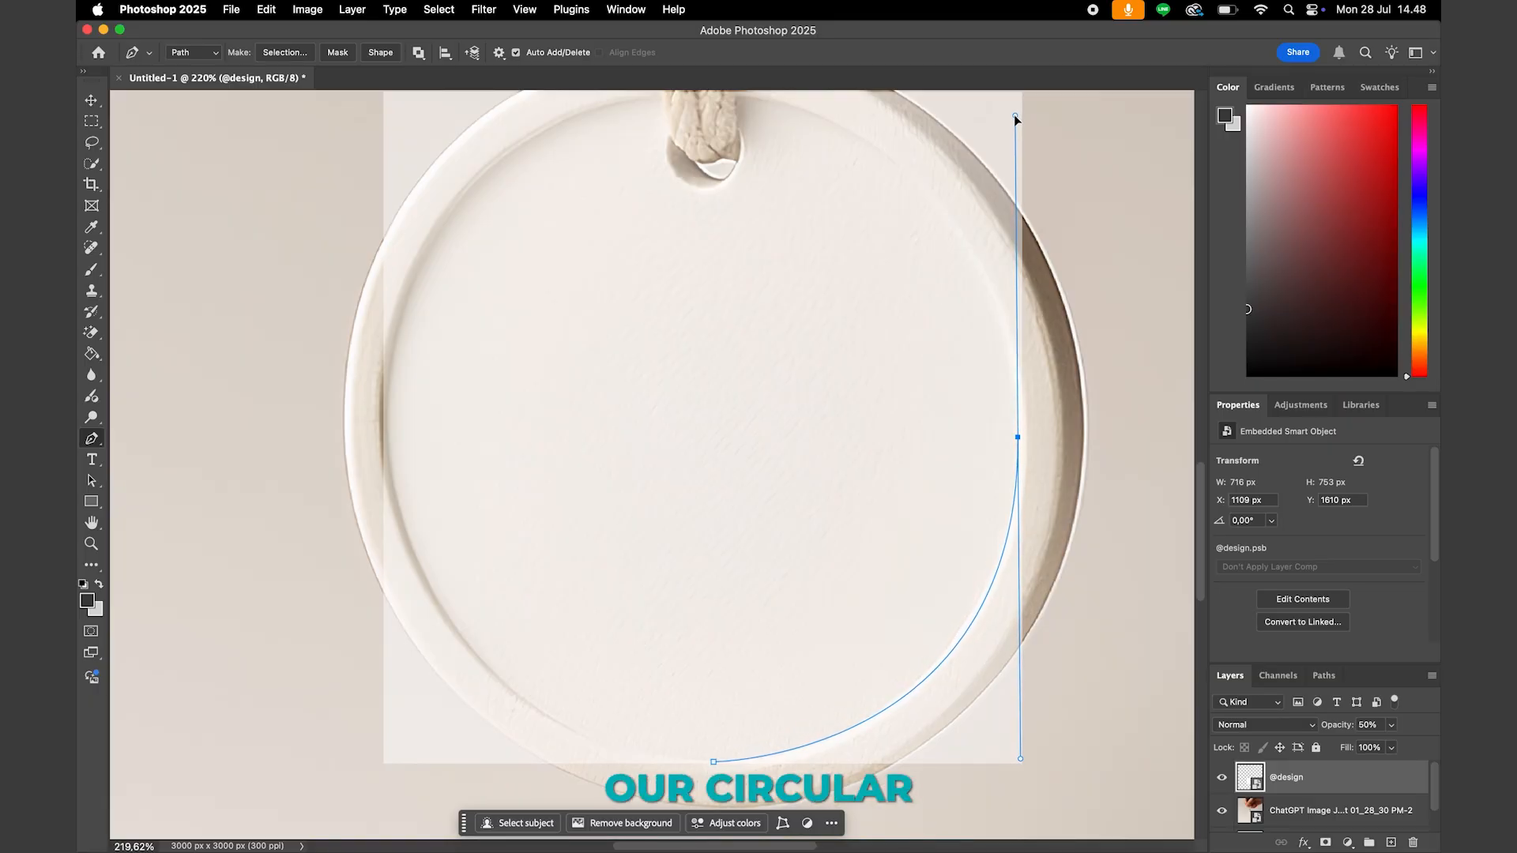
Continue the path with a curve along the tag's upper-right inner edge to the right side of the cord
scroll(987, 178, "up", 5)
scroll(987, 178, "left", 1)
left_click(725, 210)
left_click_drag(724, 209, 764, 209)
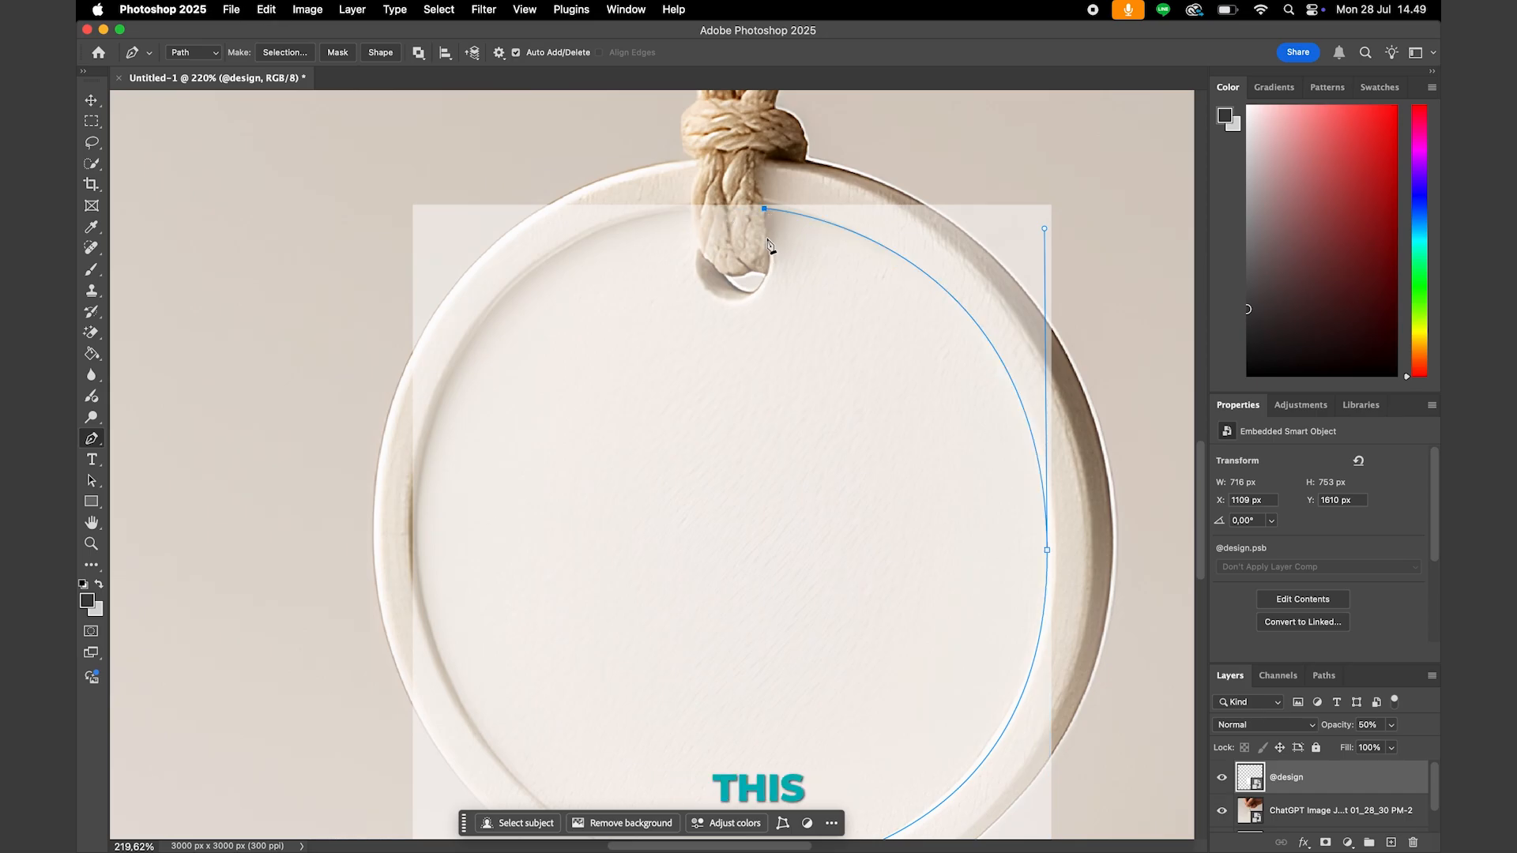
Trace the path down beside the cord, around the tag's hole and back up on the cord's left side
left_click(764, 246)
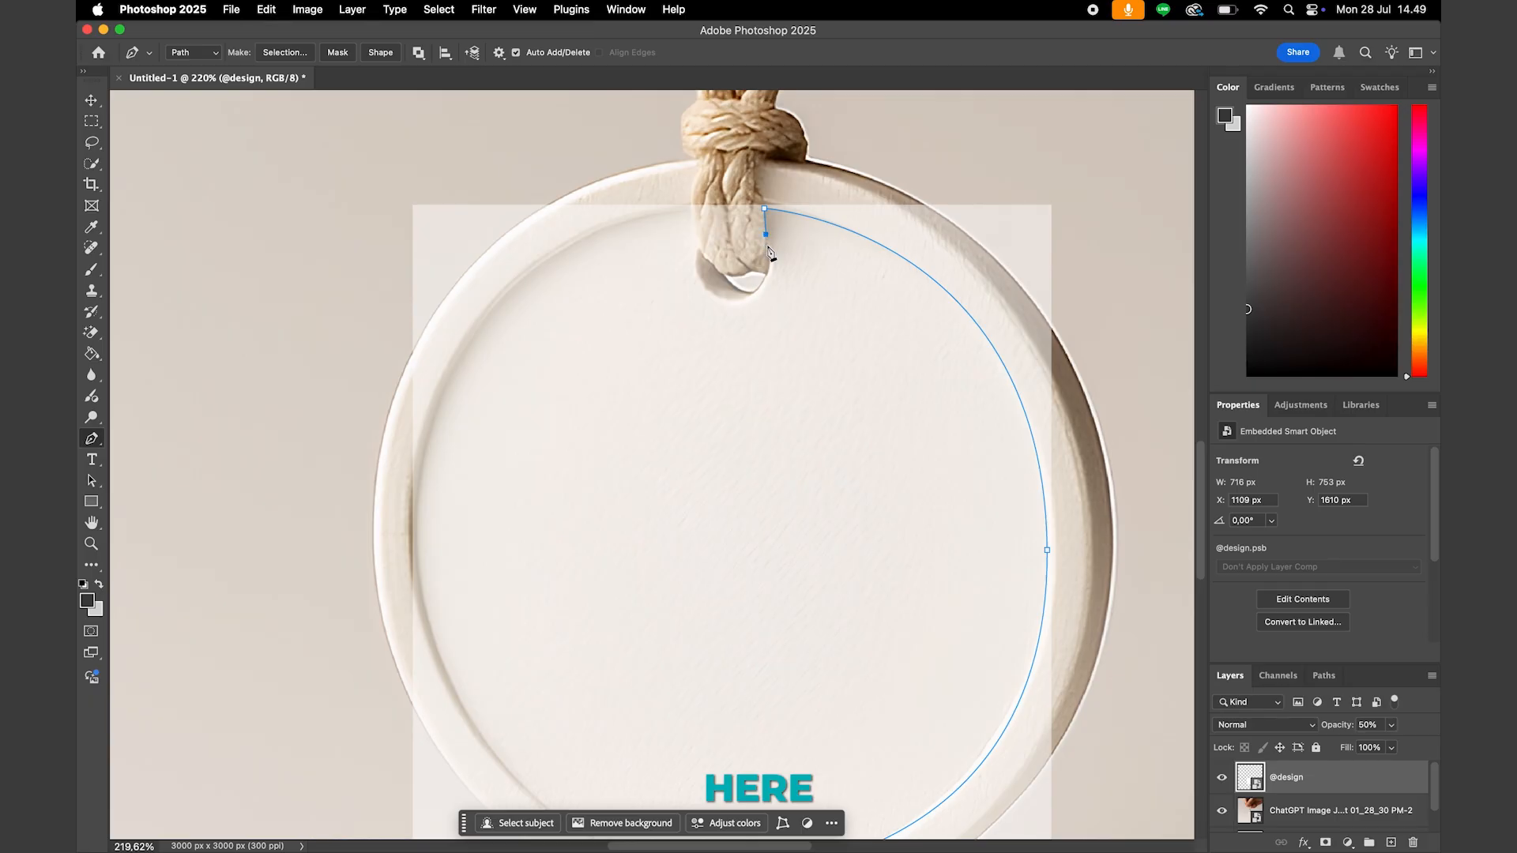
left_click(767, 245)
left_click(748, 296)
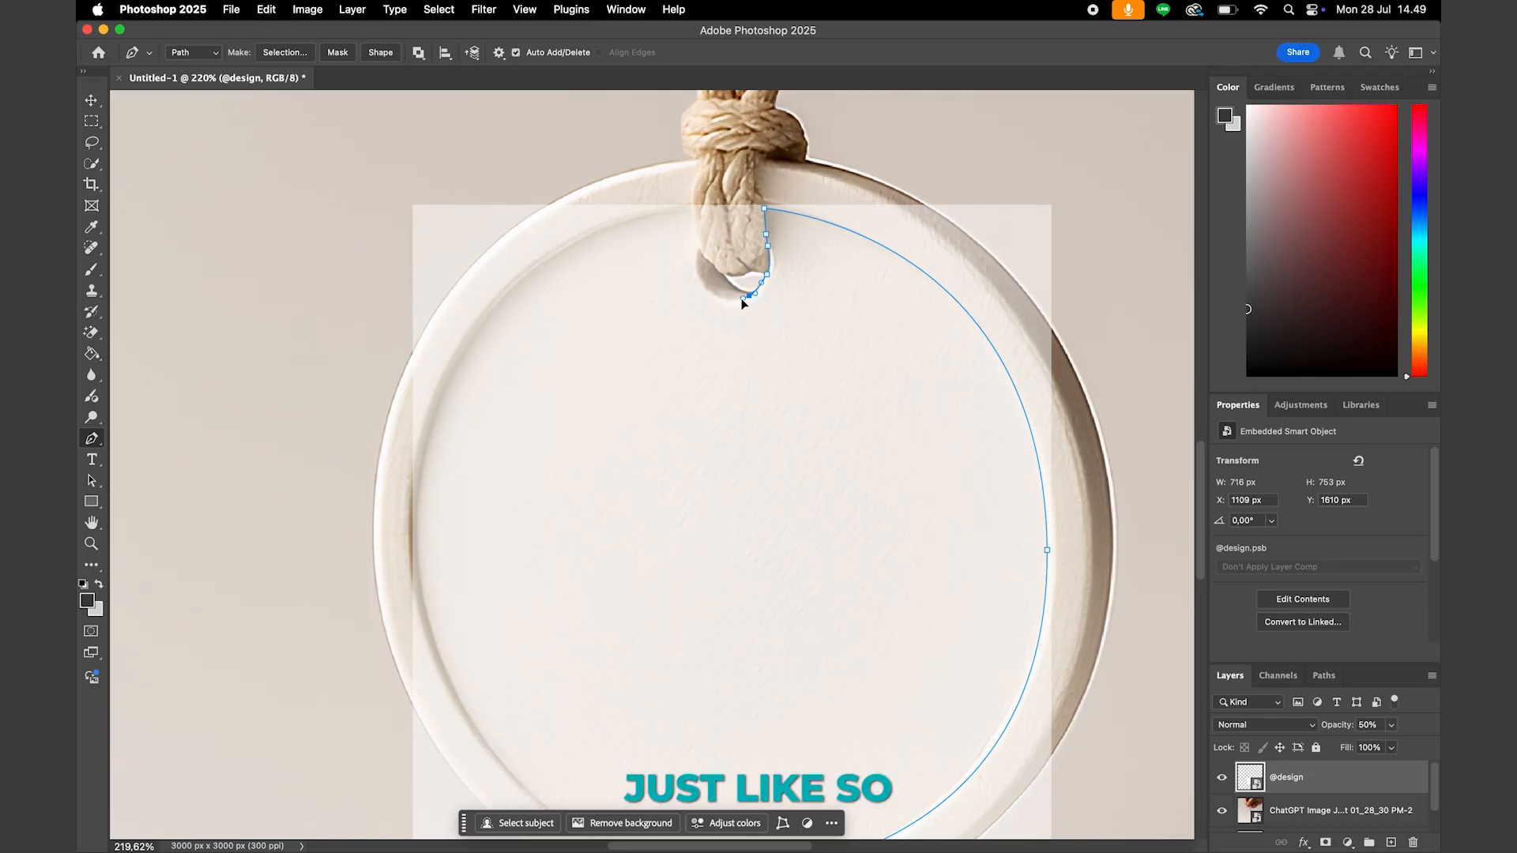
left_click_drag(708, 292, 700, 282)
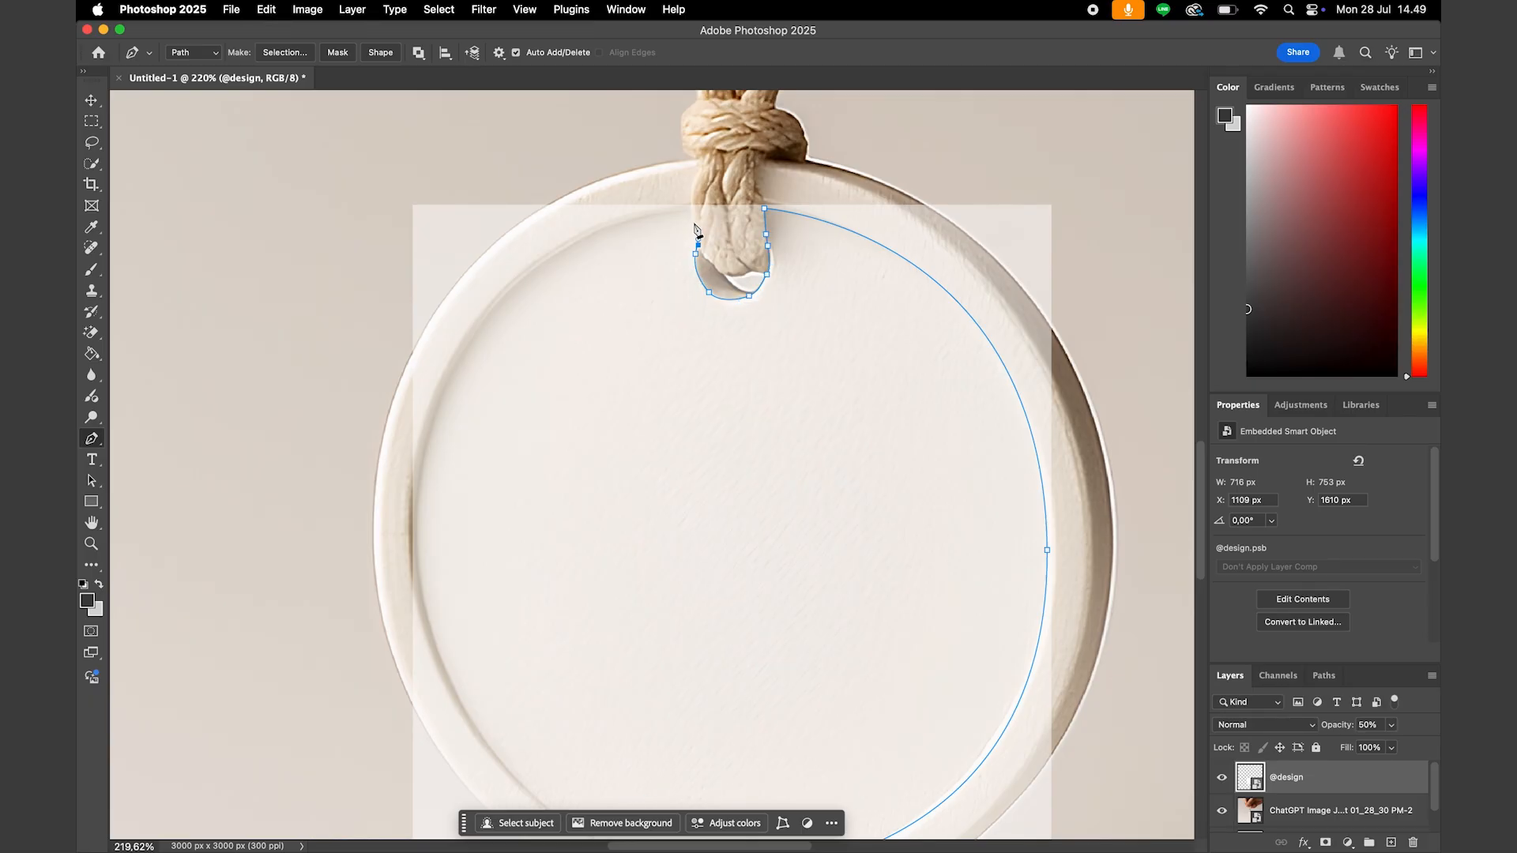
left_click(692, 223)
Continue the Pen tool path with a curve down the left inner edge of the tag and close it at the bottom anchor
left_click_drag(417, 520, 401, 750)
scroll(405, 739, "down", 5)
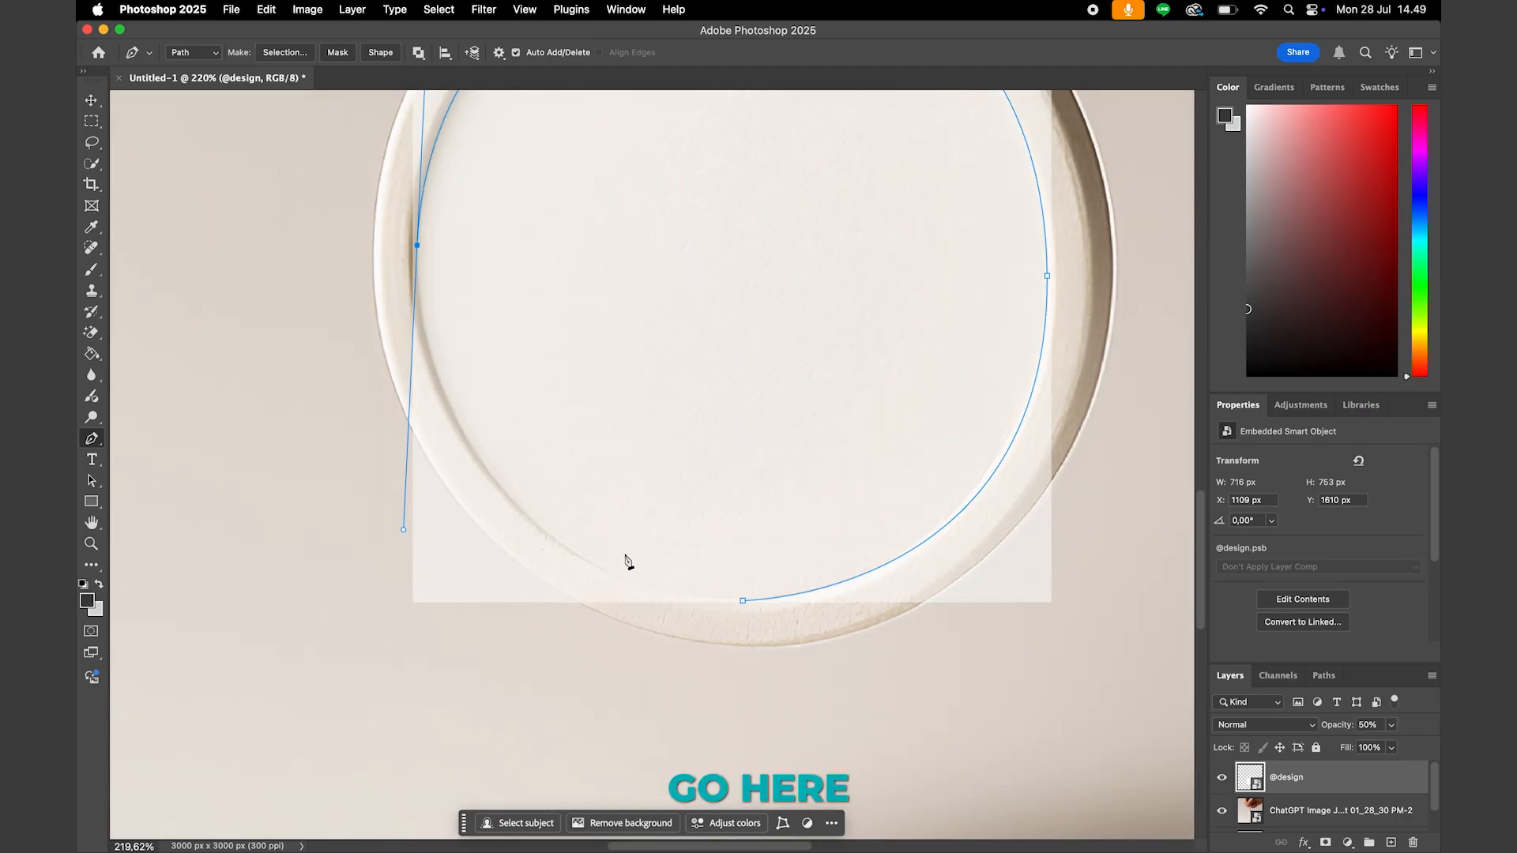
left_click(742, 602)
left_click(417, 246, "super")
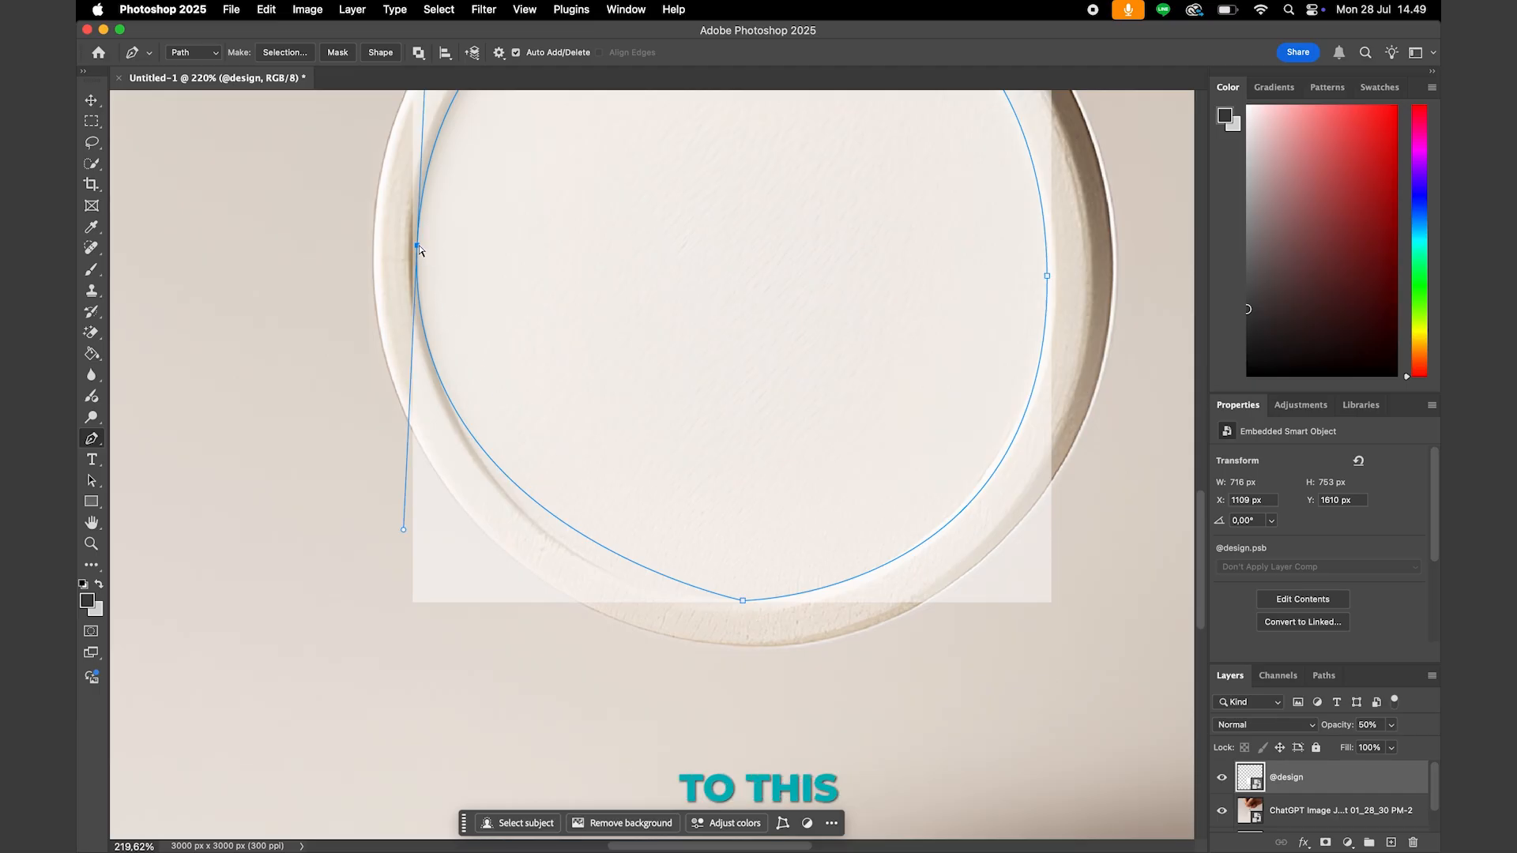
Adjust the left anchor's lower handle and nudge the bottom anchor so the lower-left curve follows the tag's inner edge
left_click_drag(403, 530, 434, 608)
left_click(743, 602, "ctrl")
left_click_drag(743, 602, 741, 598)
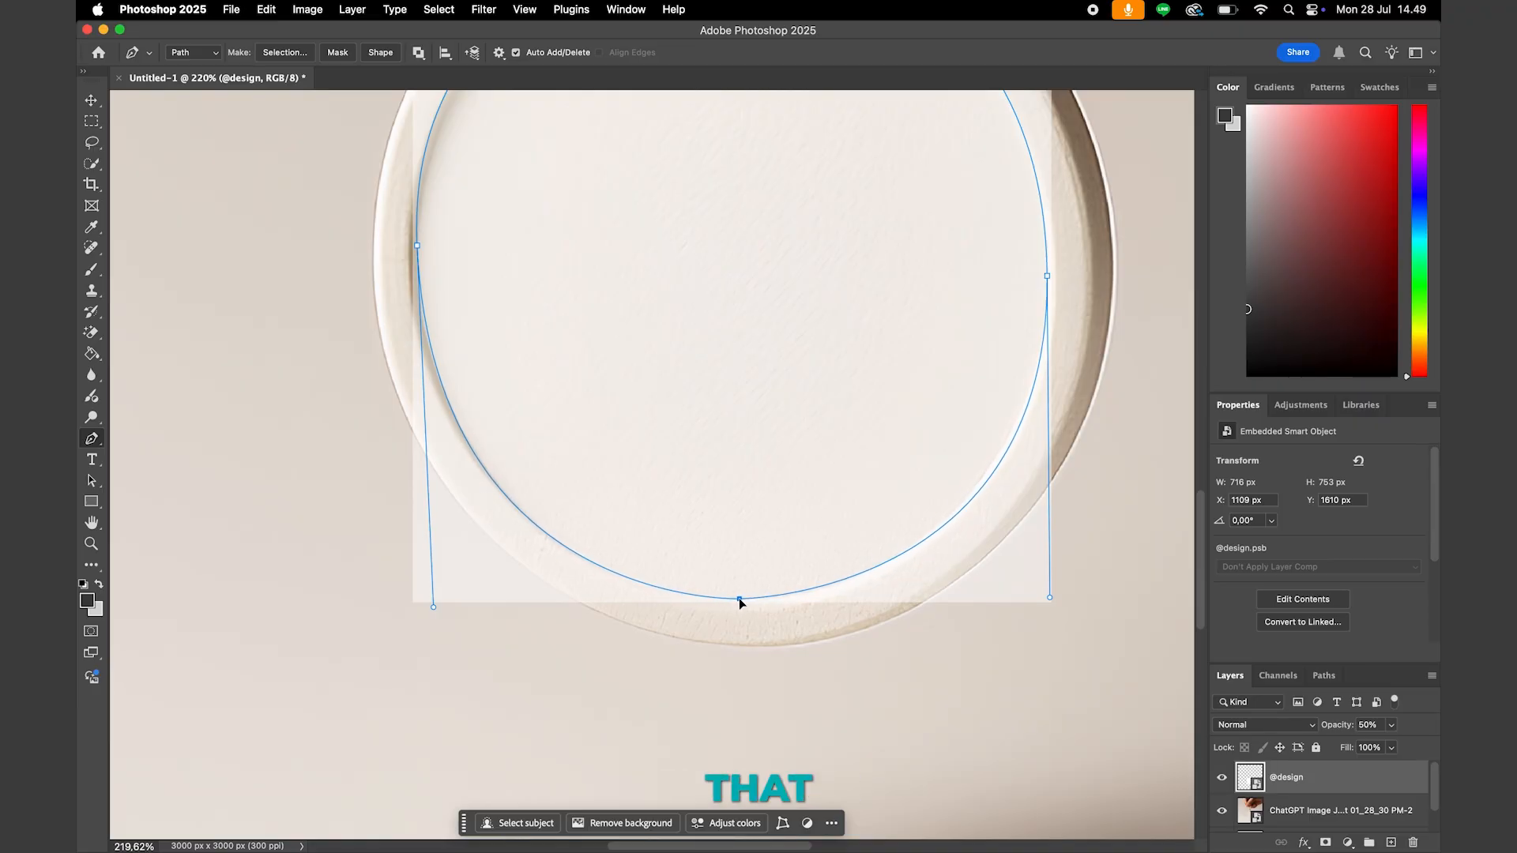
left_click(417, 246, "ctrl")
left_click_drag(417, 247, 414, 247)
scroll(426, 229, "up", 5)
scroll(461, 482, "down", 3)
scroll(461, 482, "up", 3)
key("super+z")
Fine-tune both direction handles of the path's left anchor to fit the curve to the tag's inner edge
left_click(377, 446, "ctrl")
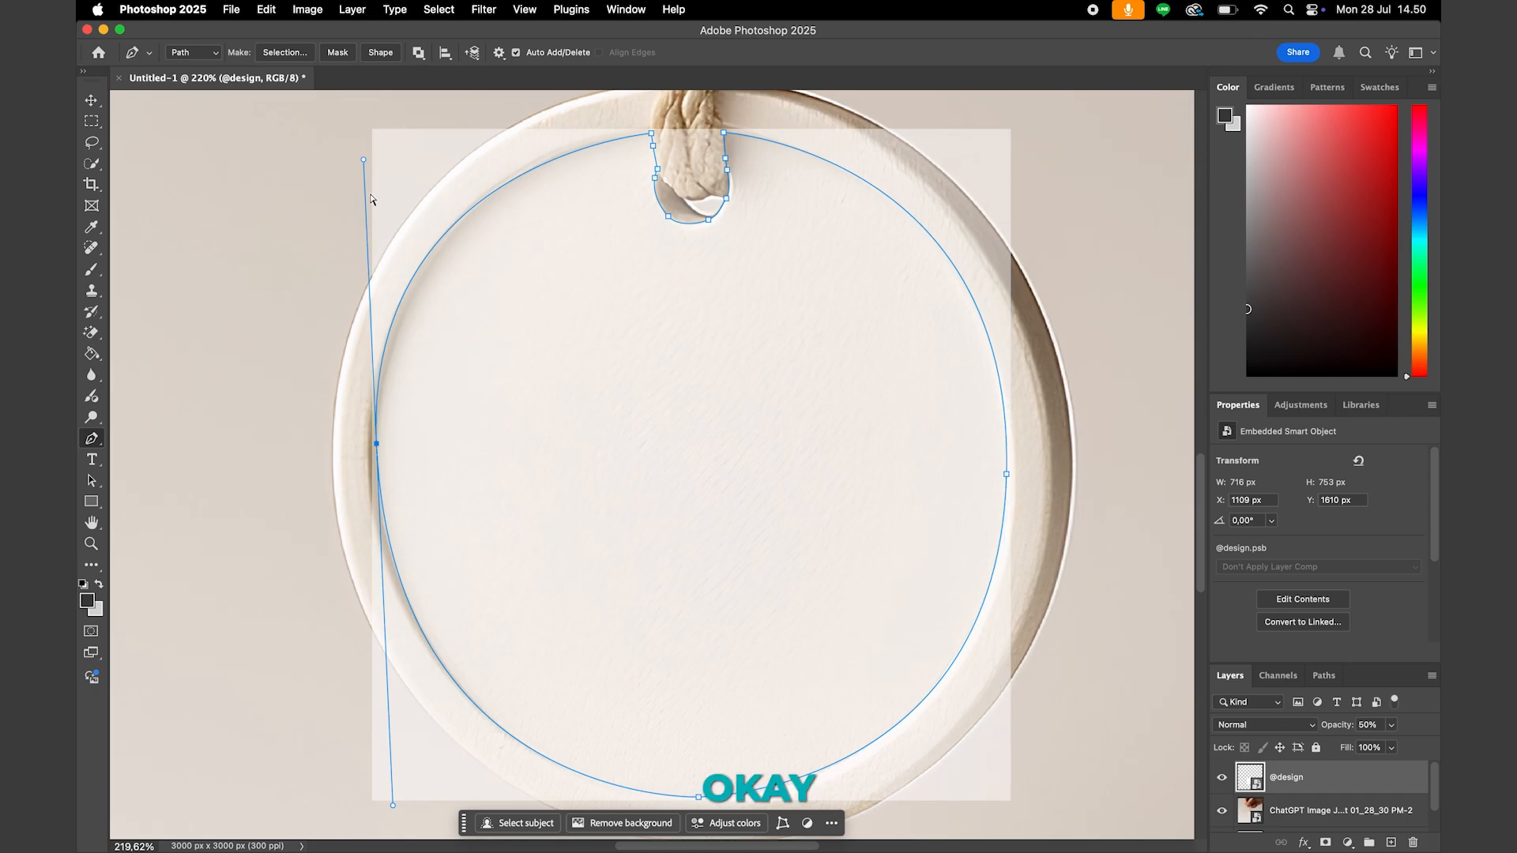
mouse_move(364, 161)
left_mouse_down()
mouse_move(393, 159)
mouse_move(382, 186)
mouse_move(386, 157)
left_mouse_up()
left_click_drag(363, 806, 382, 785)
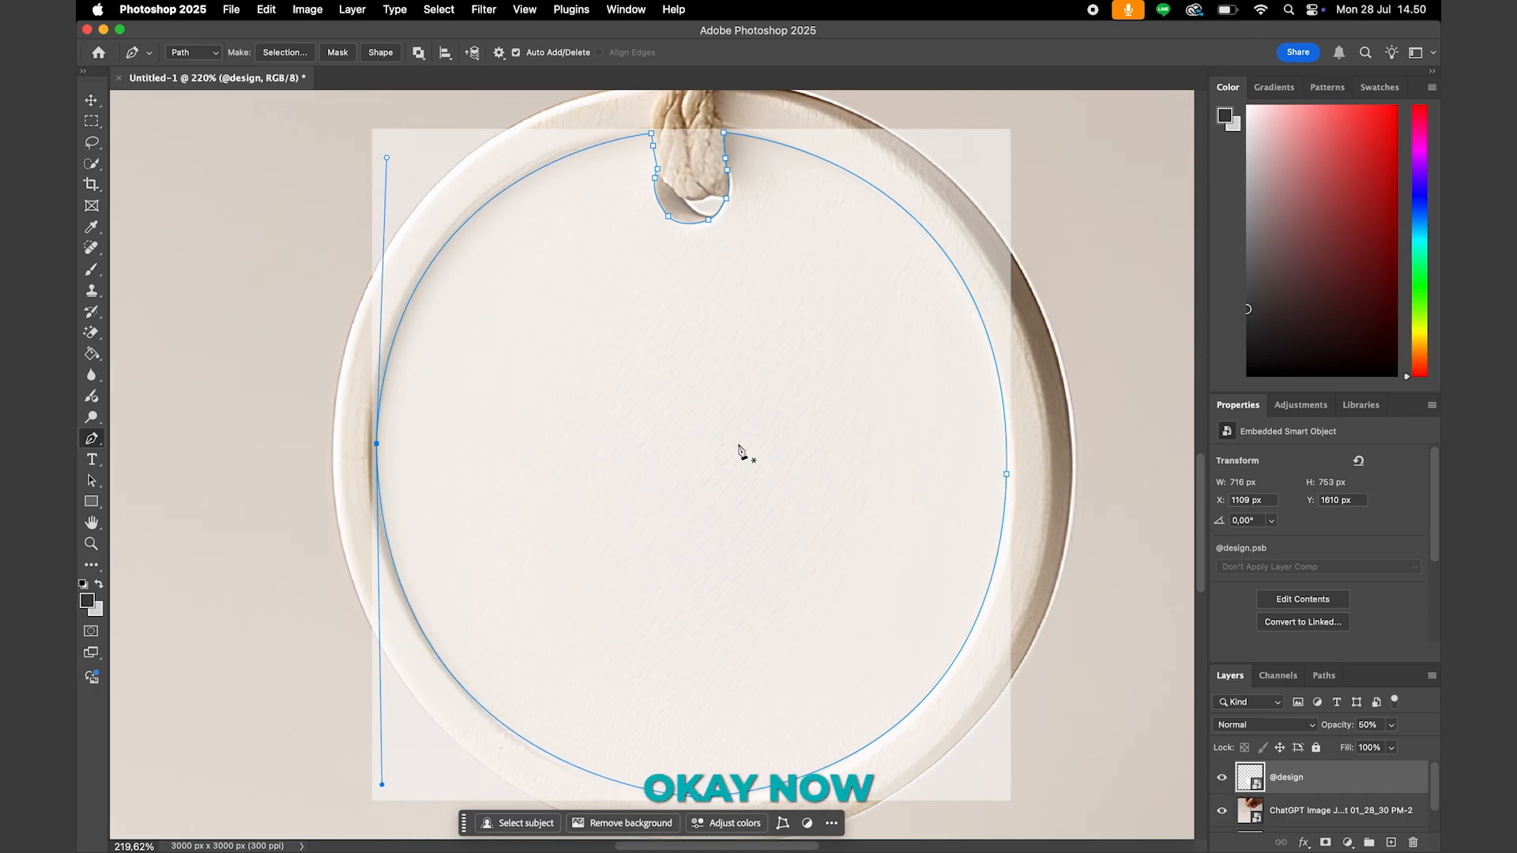
Convert the closed path into a new anti-aliased selection with a feather radius of 0 pixels
key("z")
left_click_drag(663, 328, 619, 328)
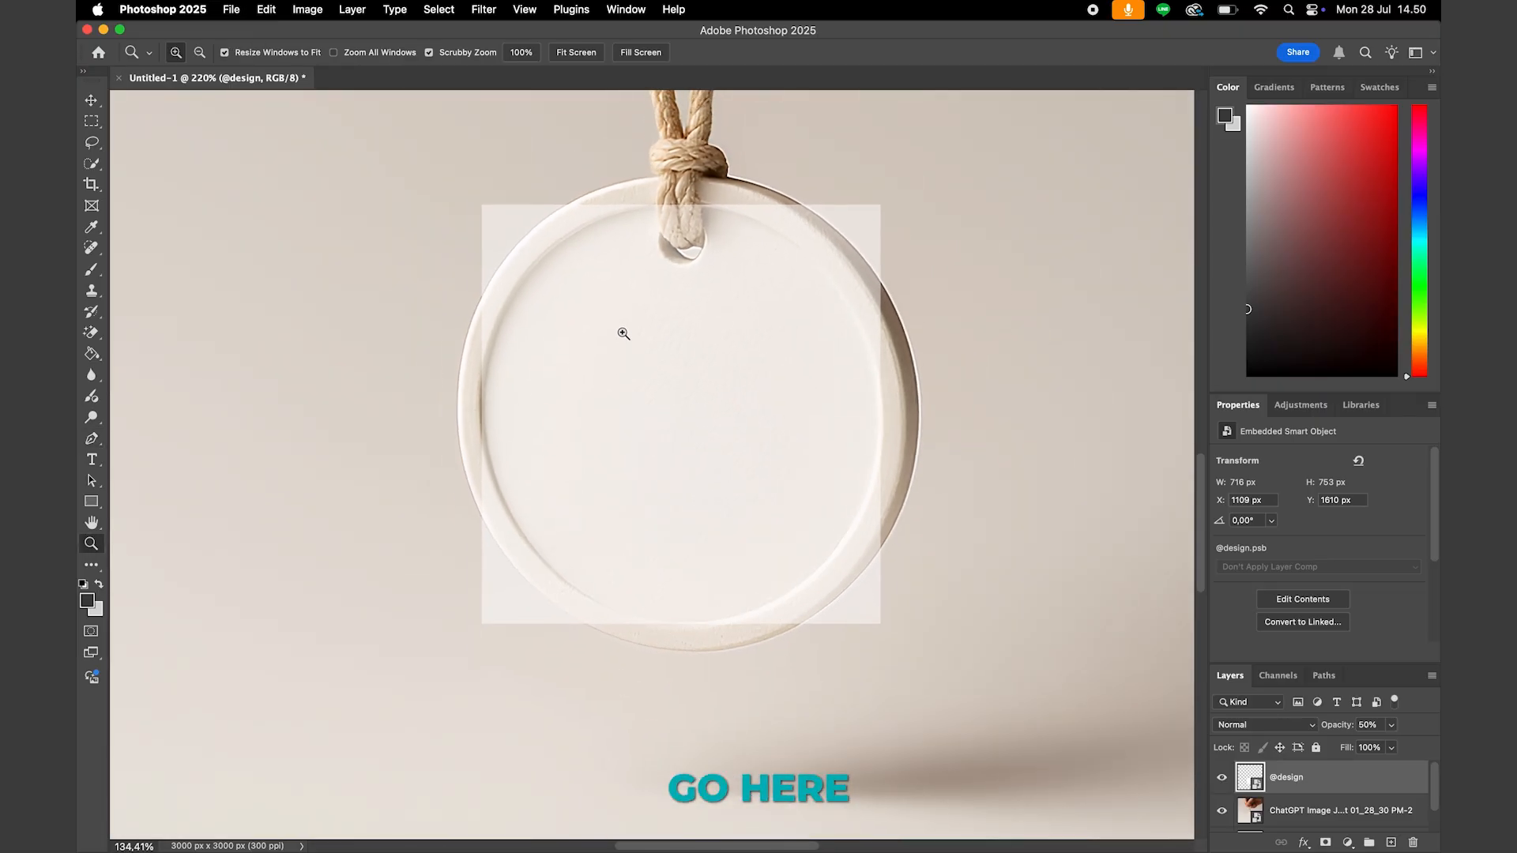
key("p")
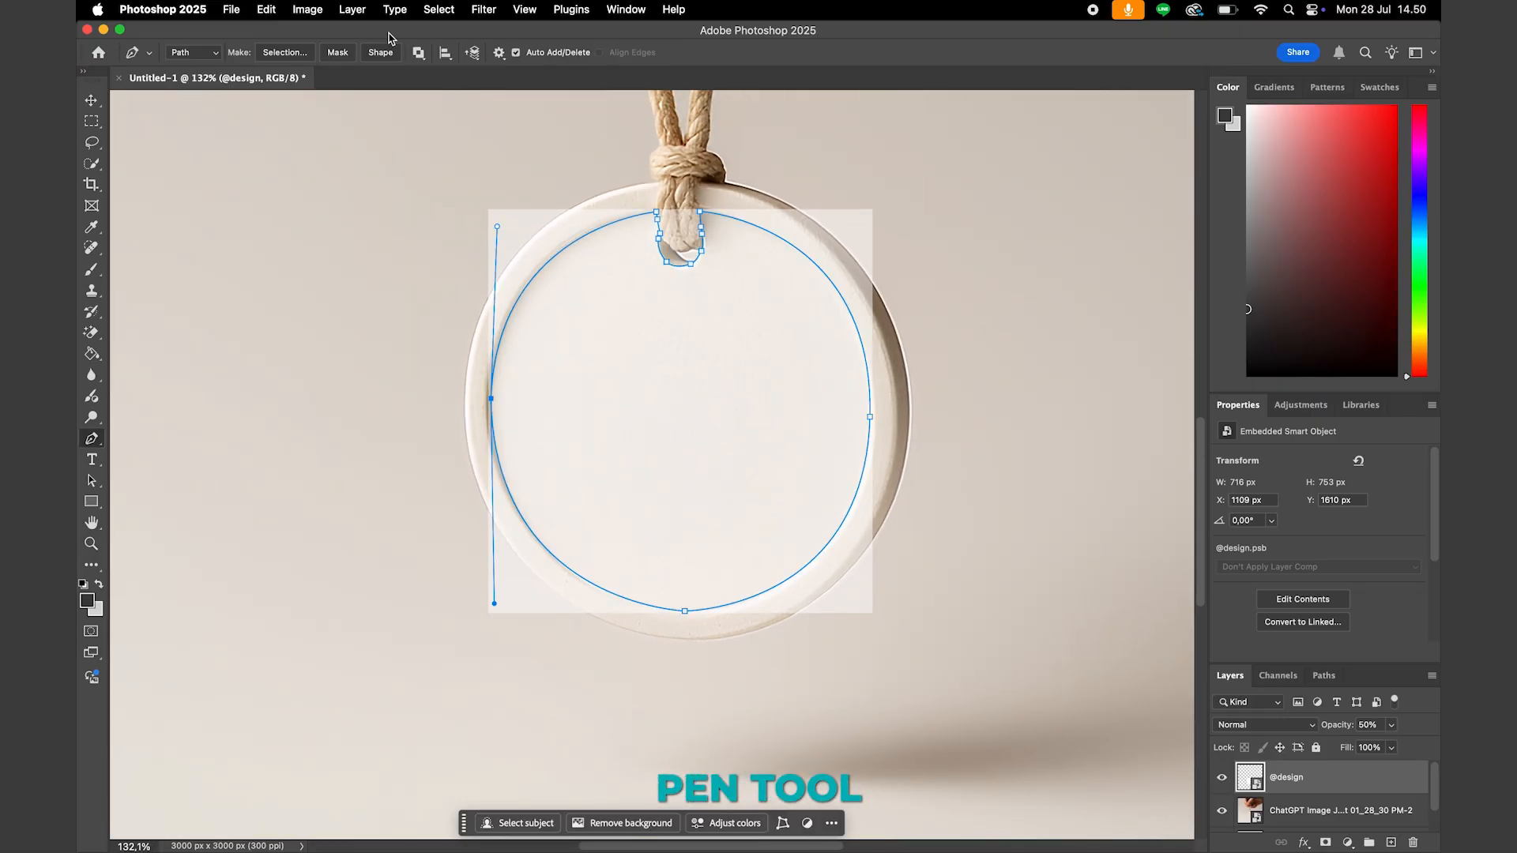
left_click(286, 52)
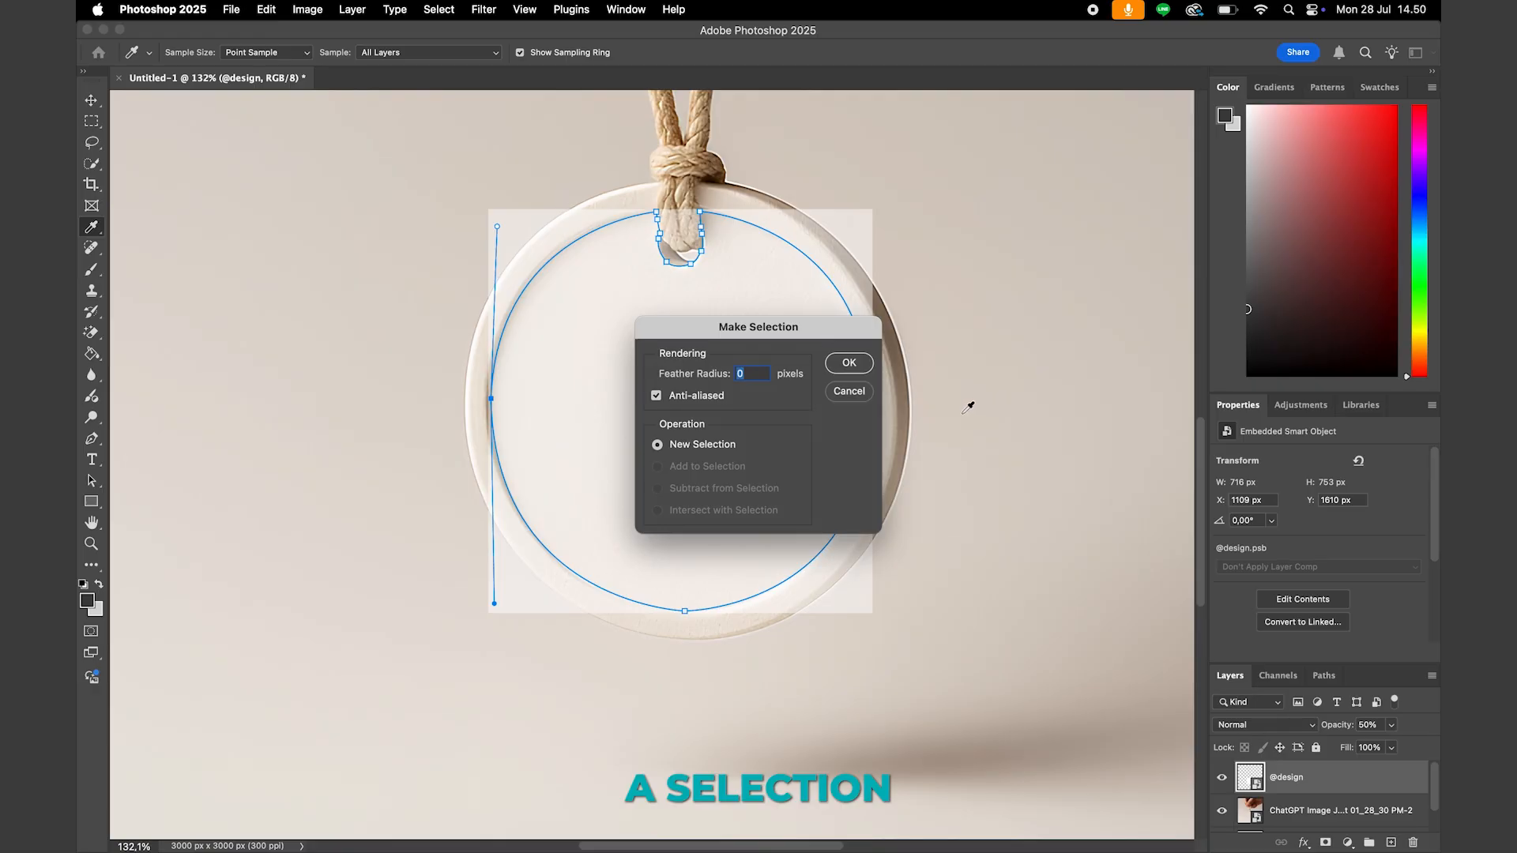
left_click(849, 363)
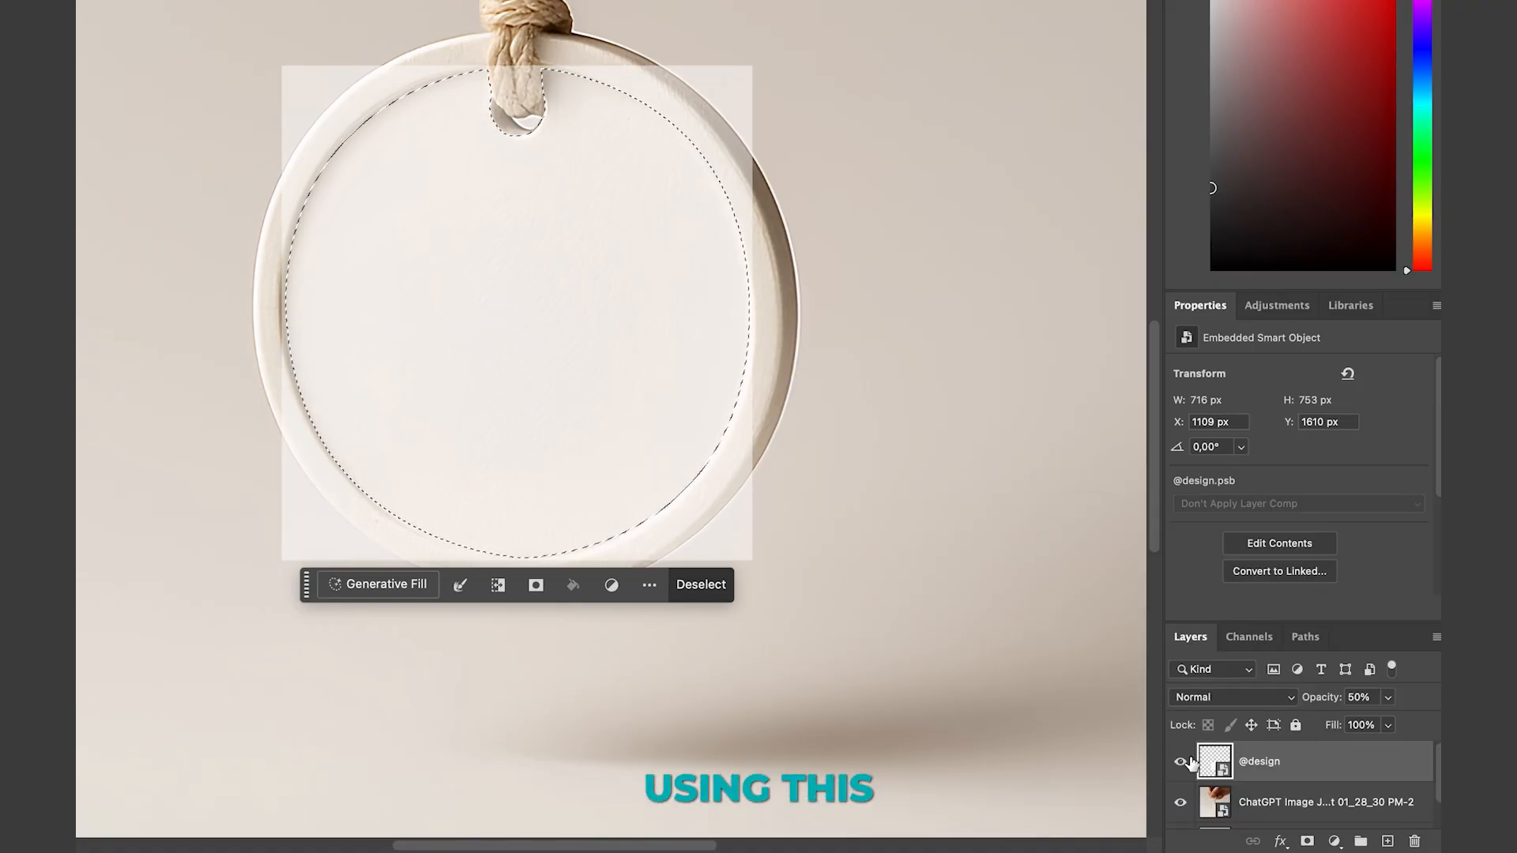
left_click(1308, 841)
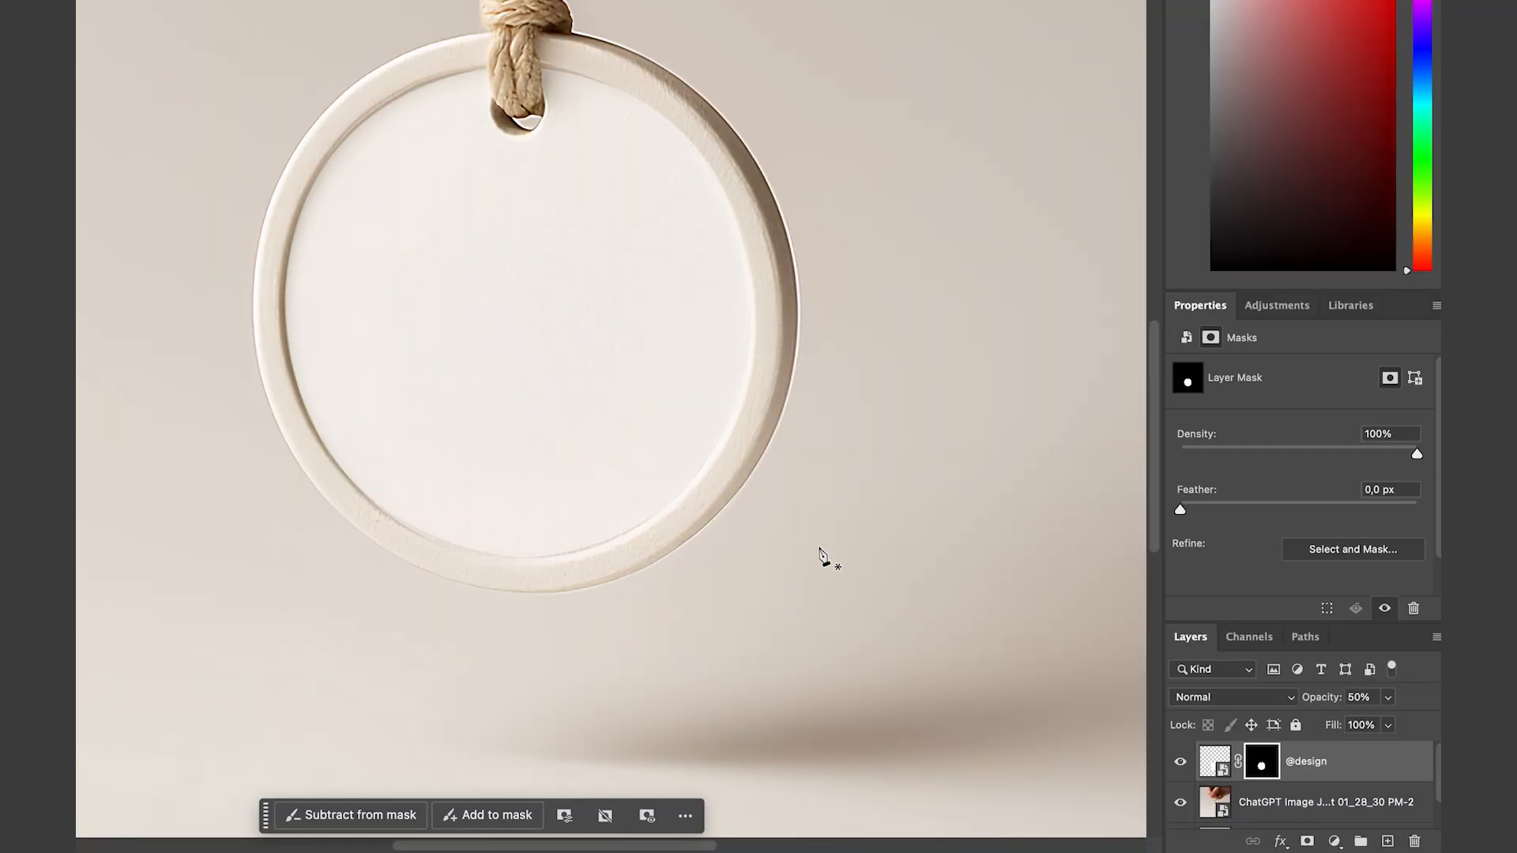
left_click(1214, 761)
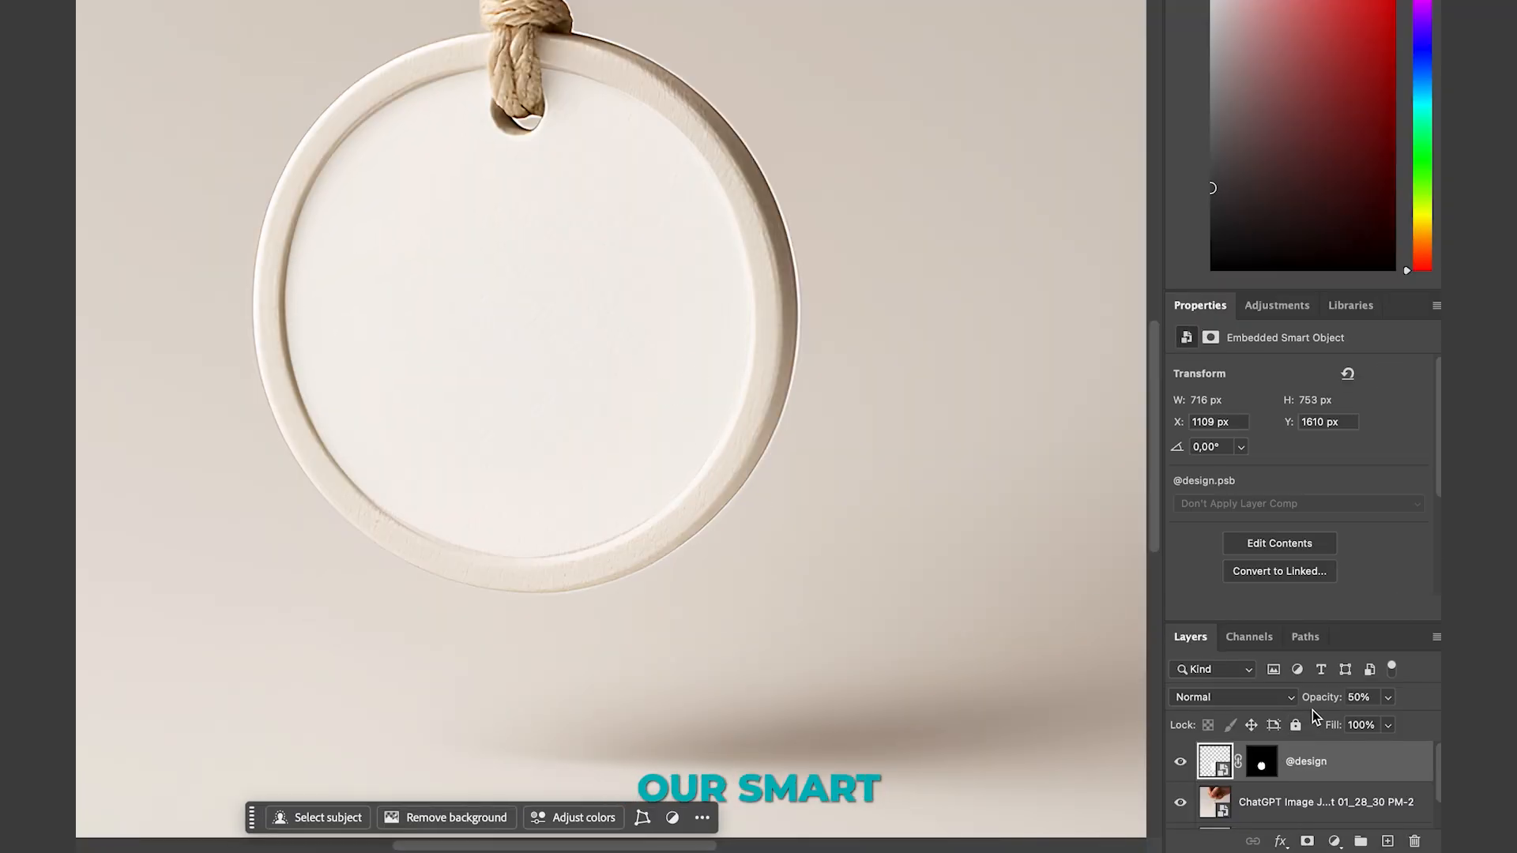
left_click_drag(1321, 703, 1419, 702)
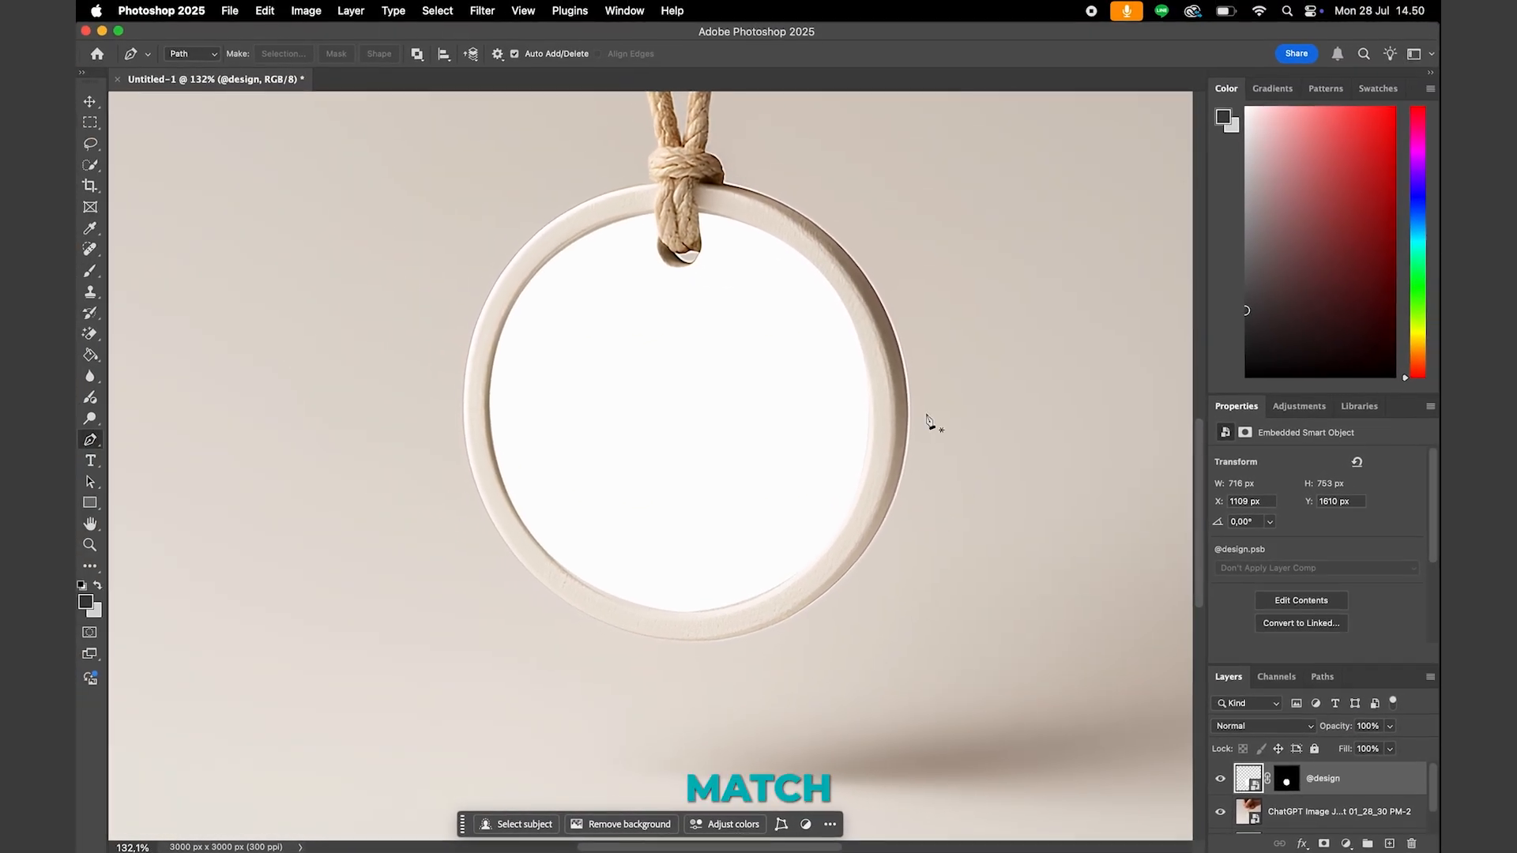
key("z")
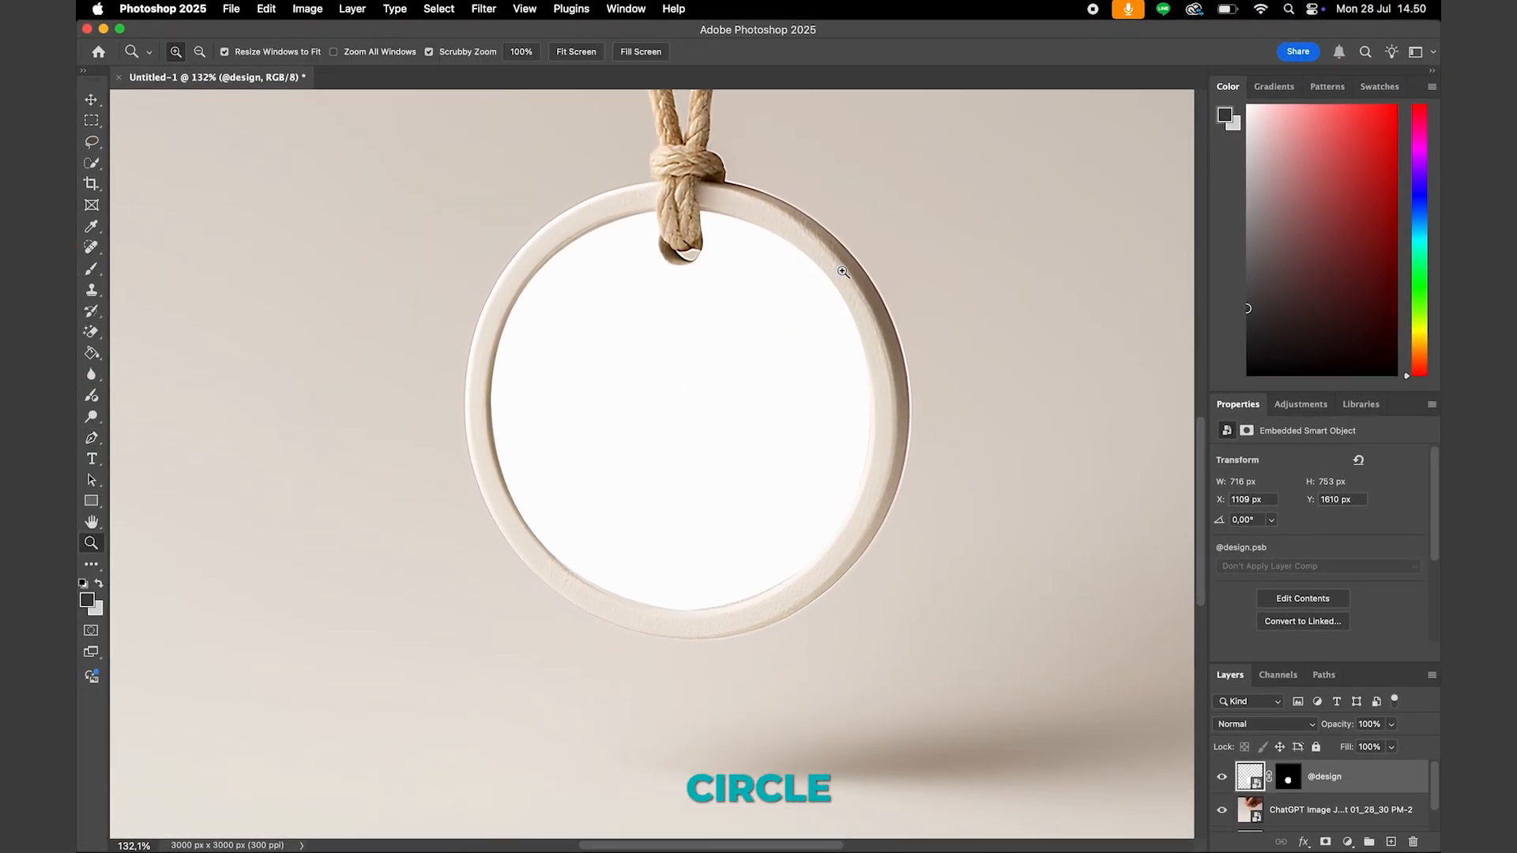
scroll(804, 280, "down", 3)
scroll(805, 280, "up", 3)
scroll(786, 474, "down", 4)
scroll(813, 474, "up", 4)
left_click(1221, 778)
left_click(1221, 778)
left_click(1222, 777)
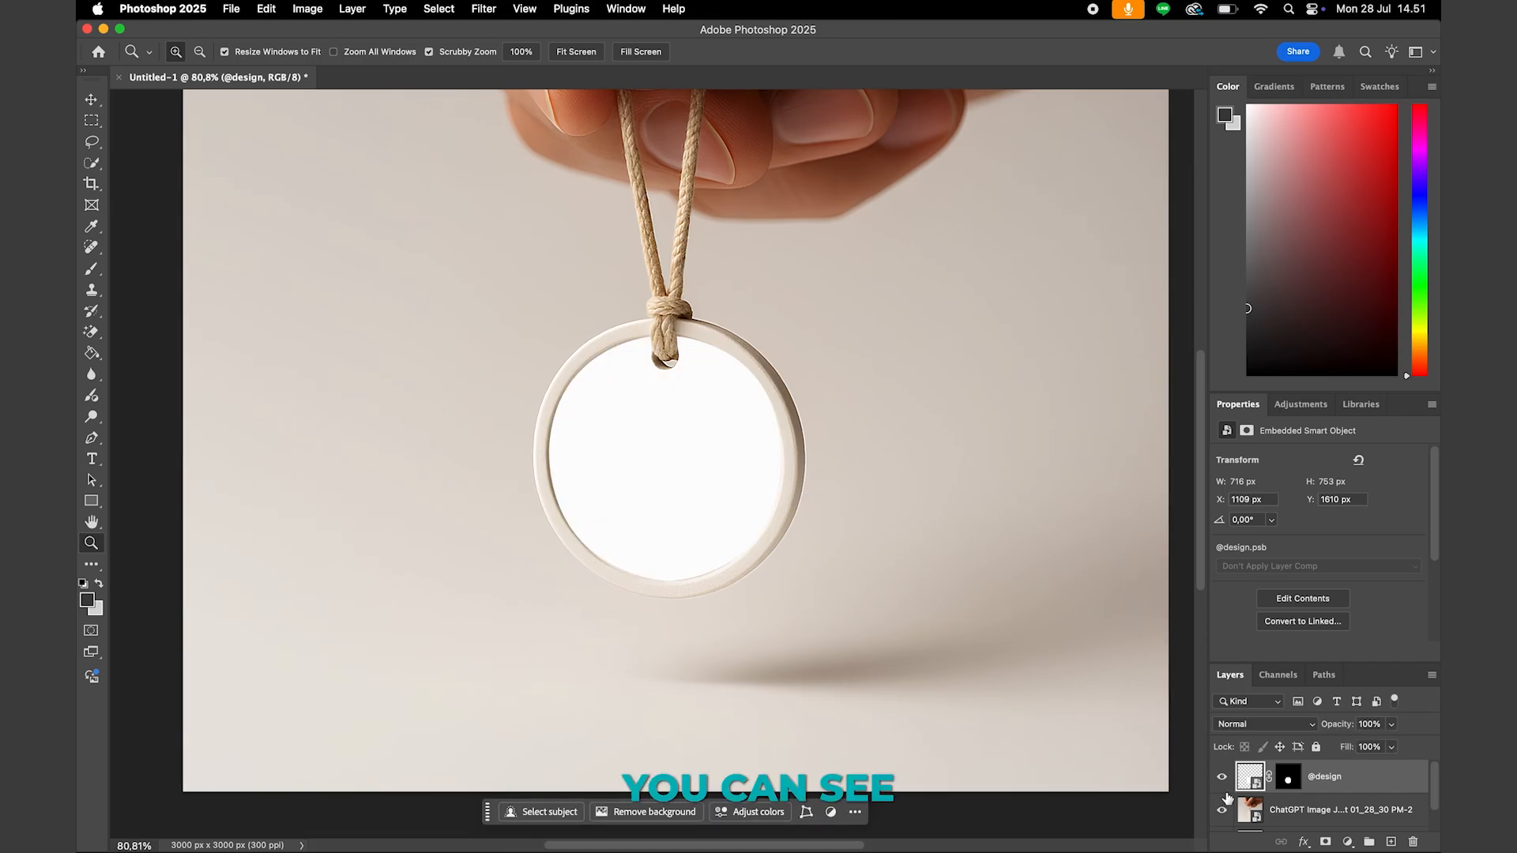
left_click(1221, 777)
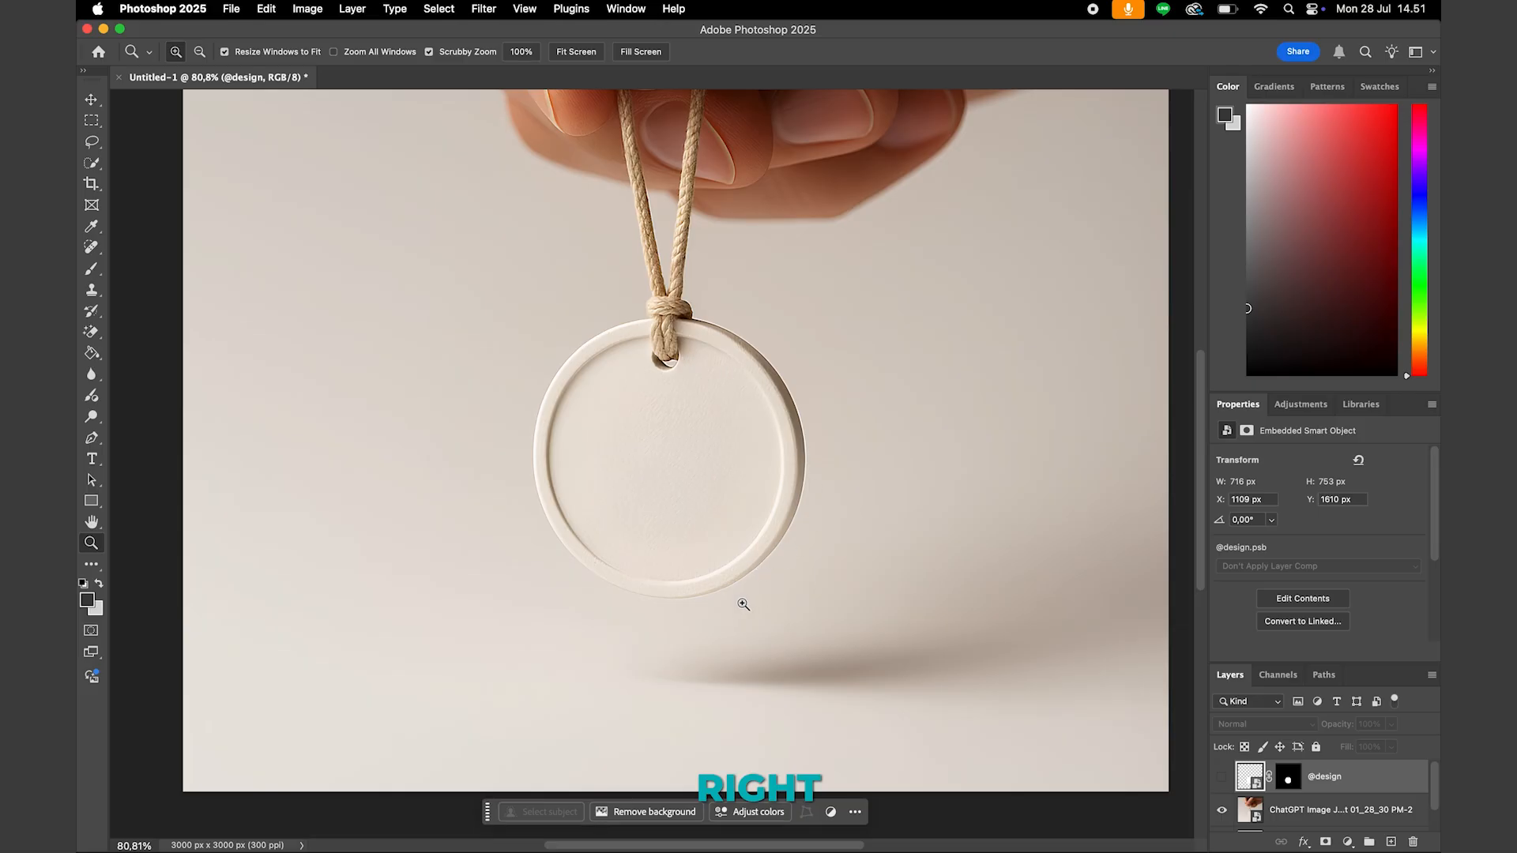
left_click(1221, 780)
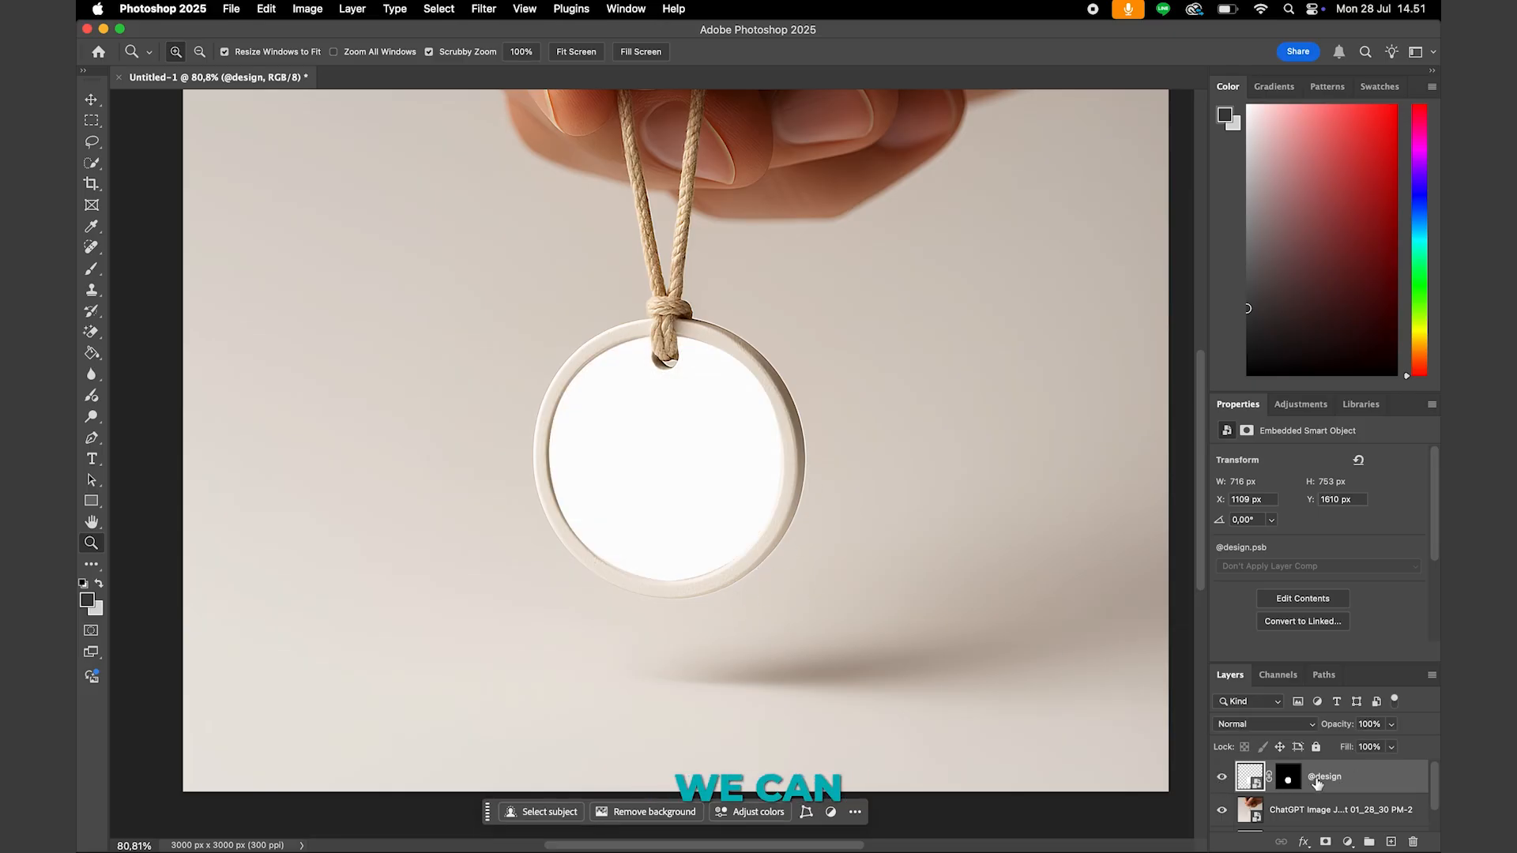
double_click(1398, 779)
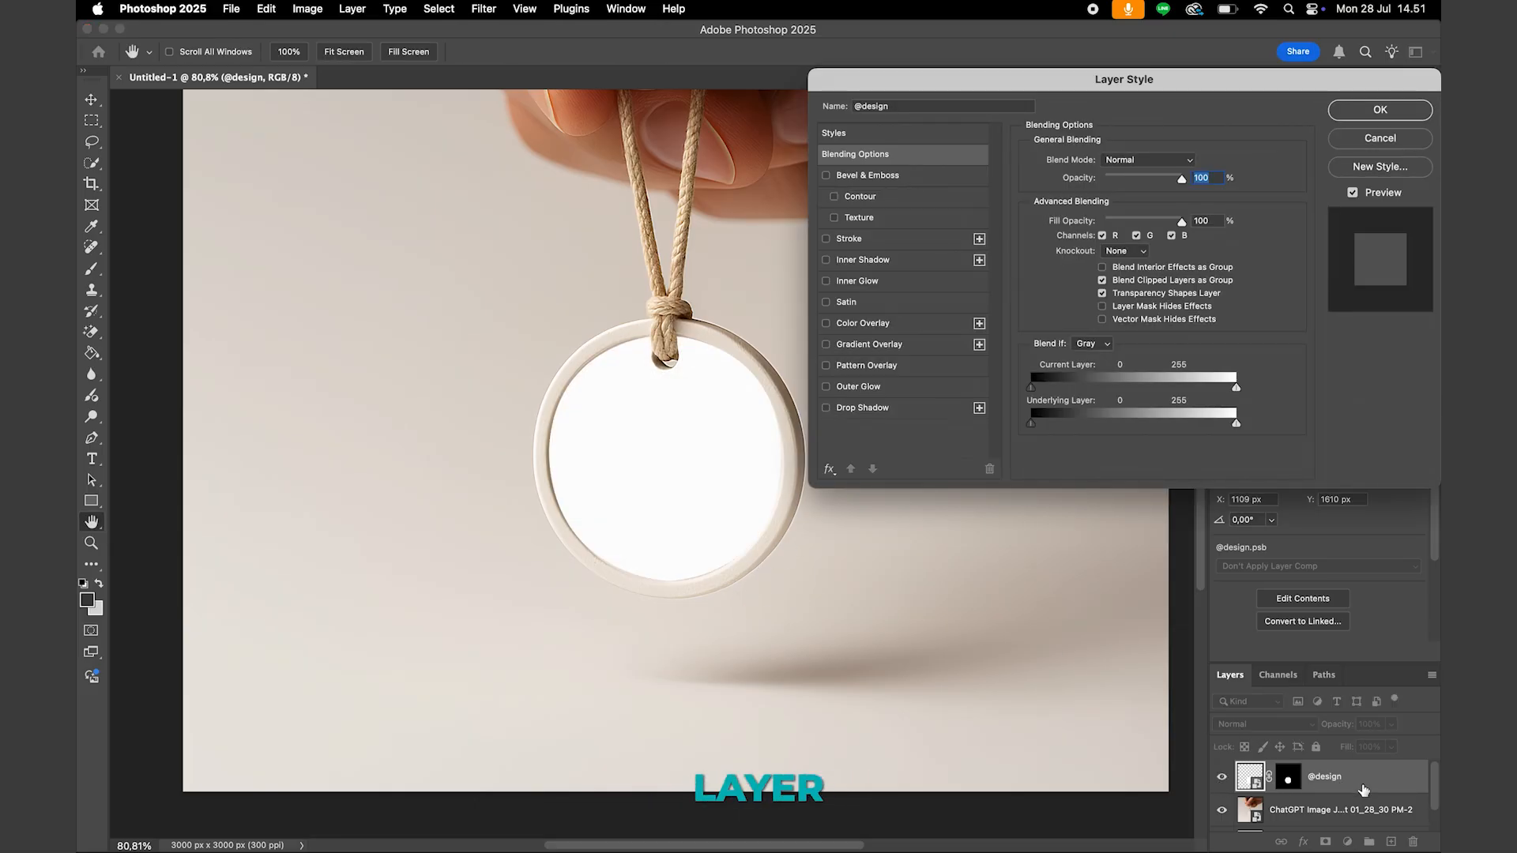
left_click(866, 260)
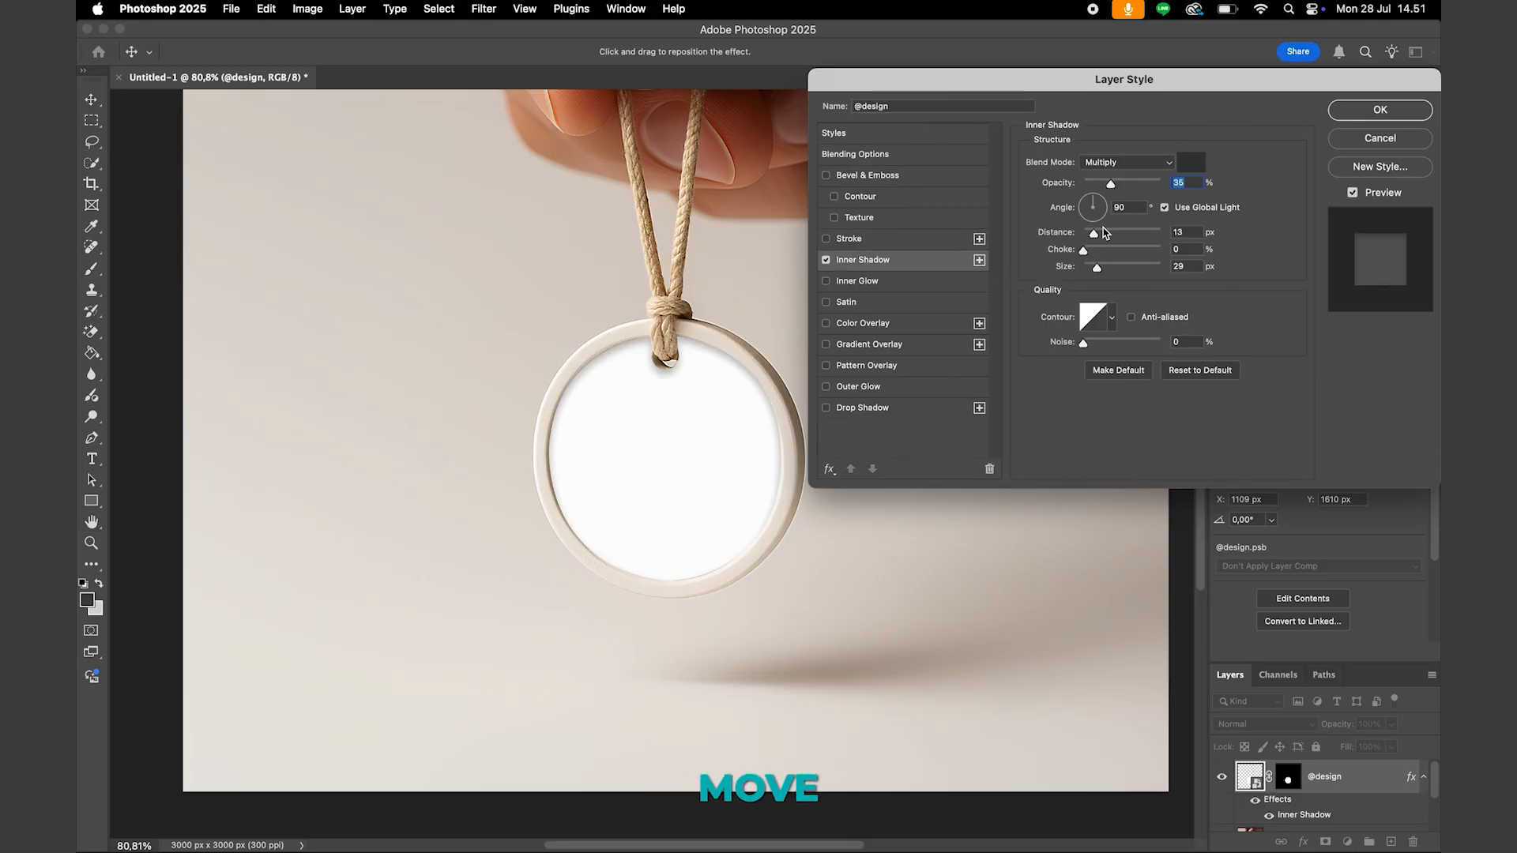
left_click_drag(1091, 207, 1084, 209)
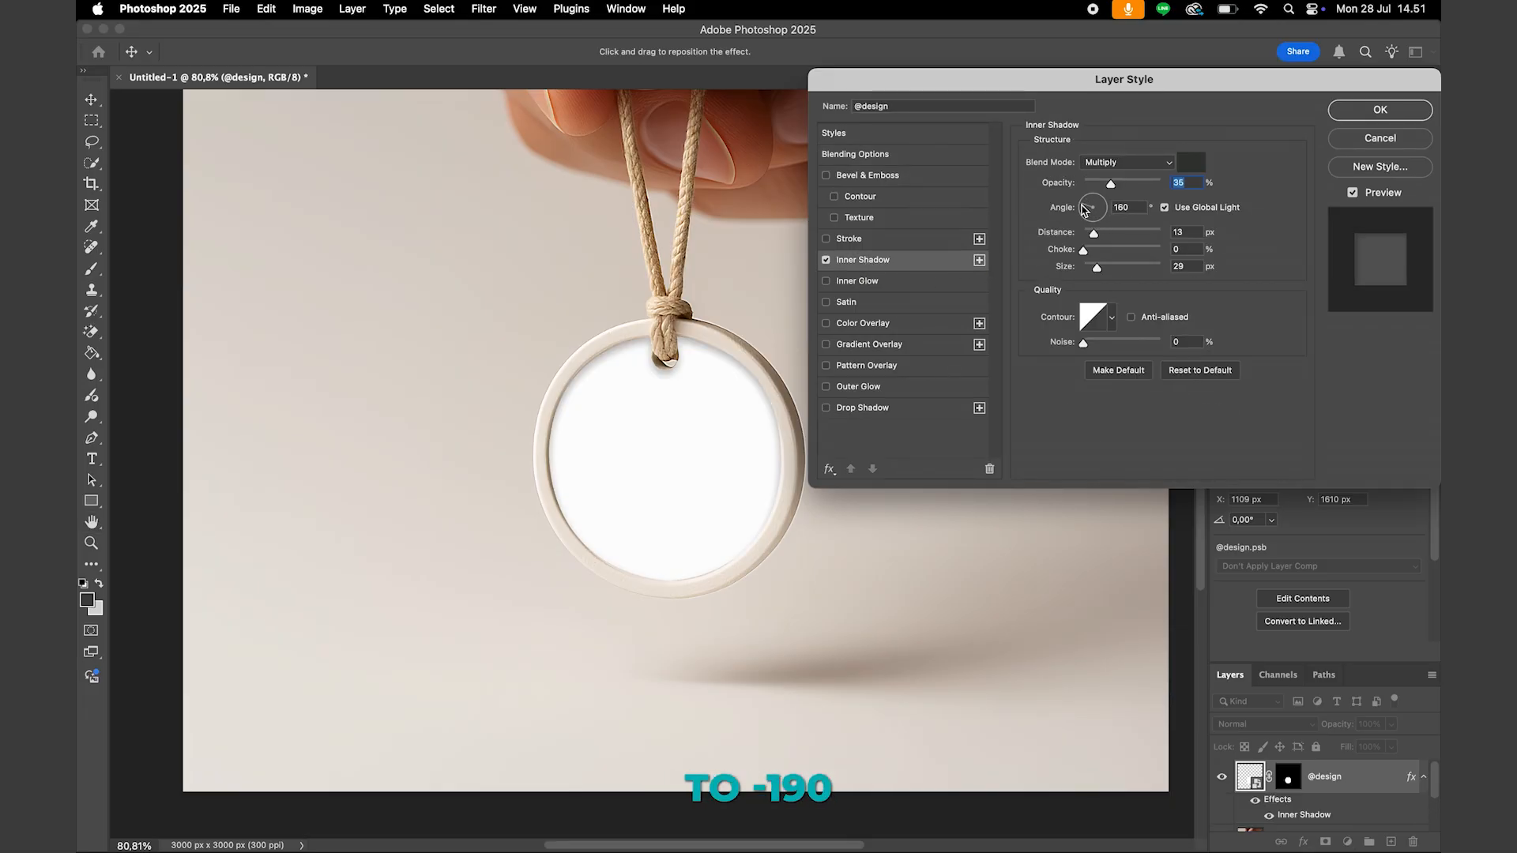
left_click_drag(1067, 207, 1066, 207)
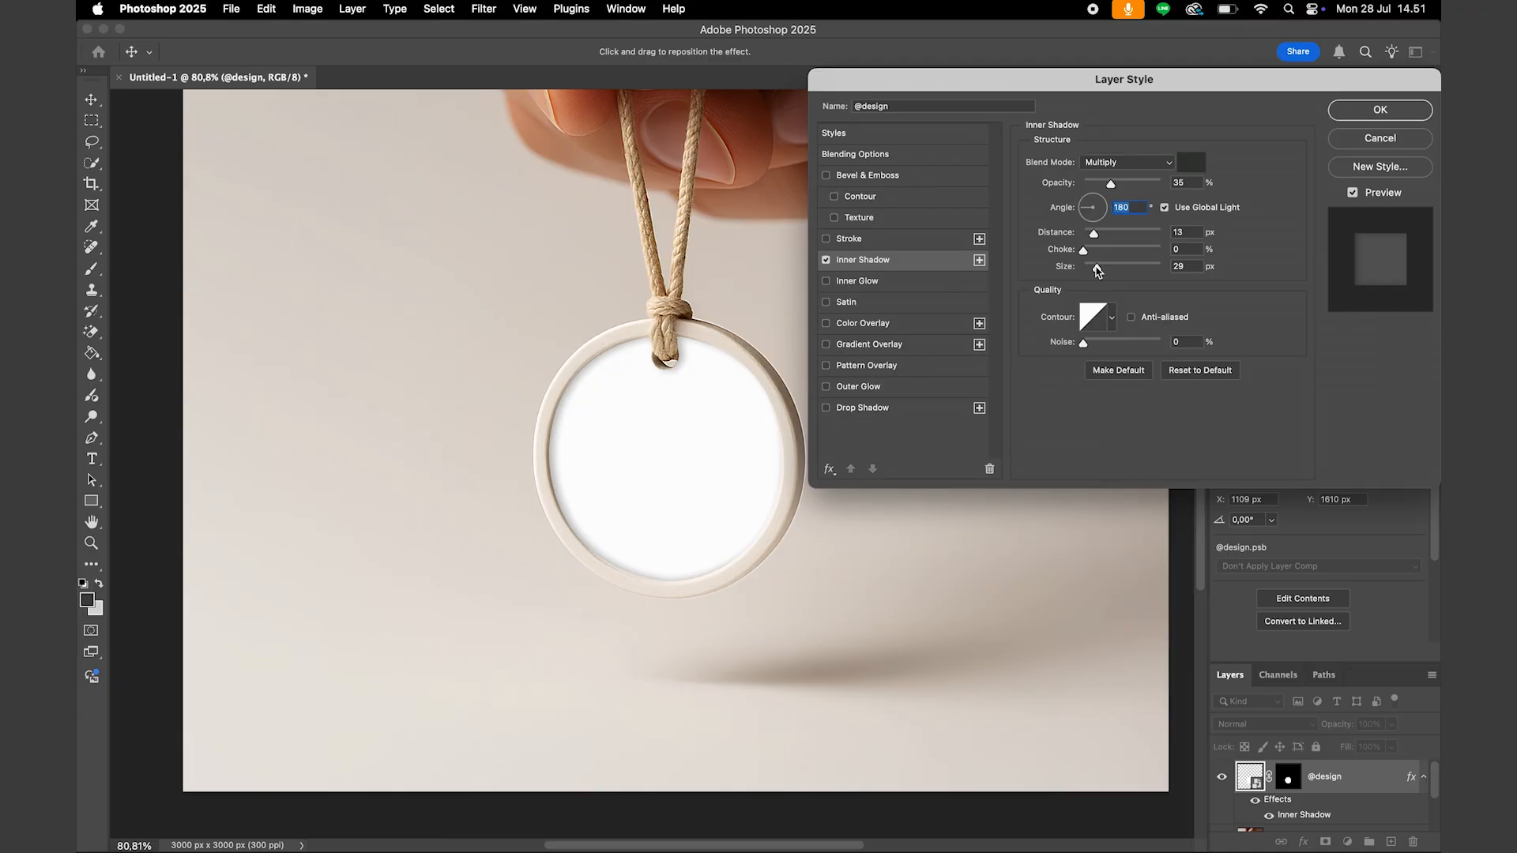
Set the inner shadow's distance to 6 px and size to 13 px, readjust its angle and apply the effect
left_click_drag(1094, 233, 1088, 234)
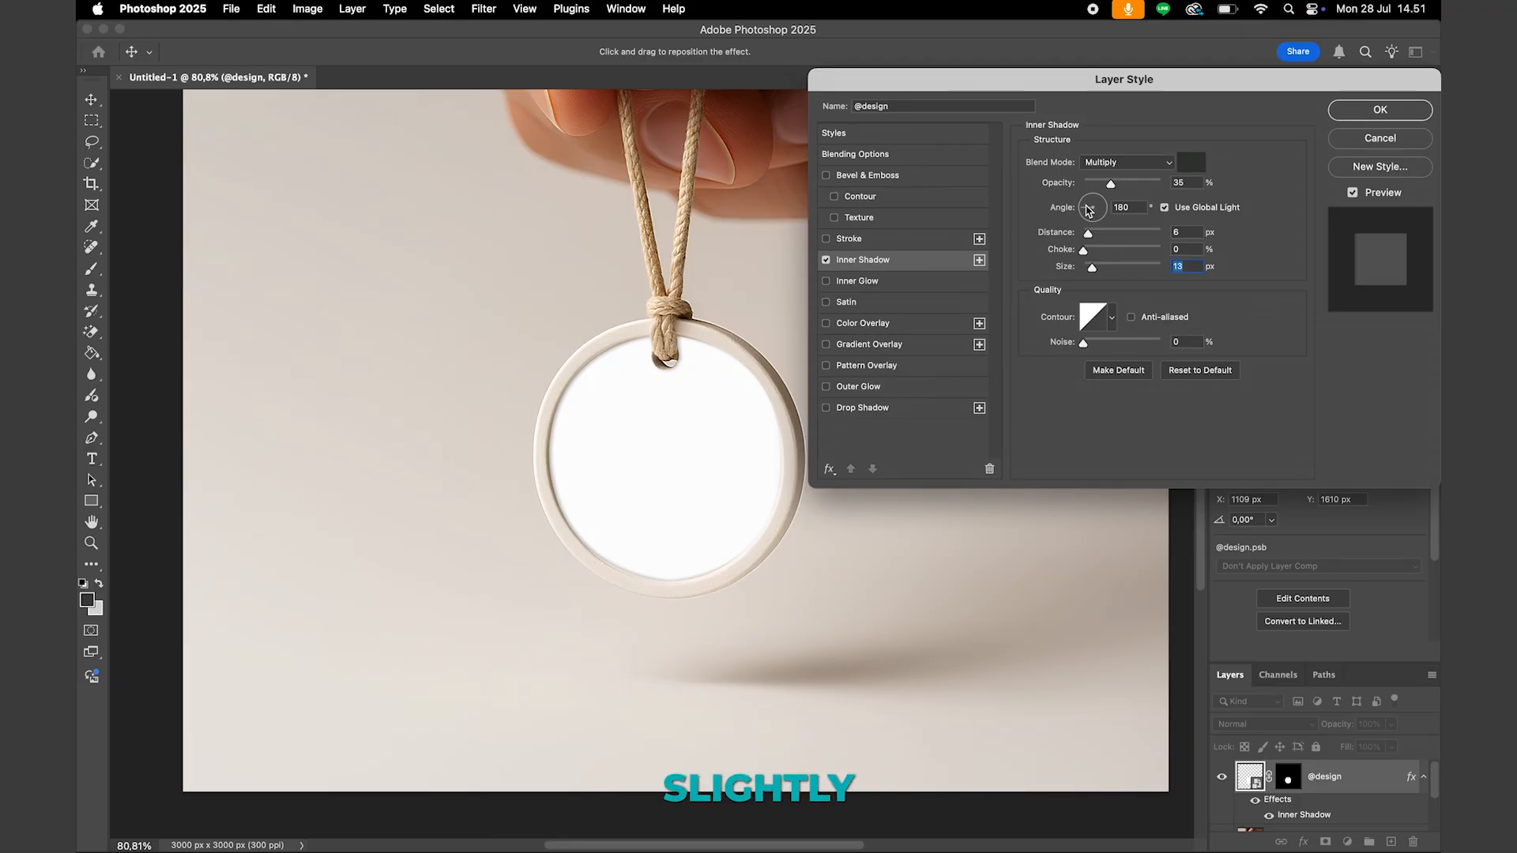
left_click_drag(1087, 209, 1108, 187)
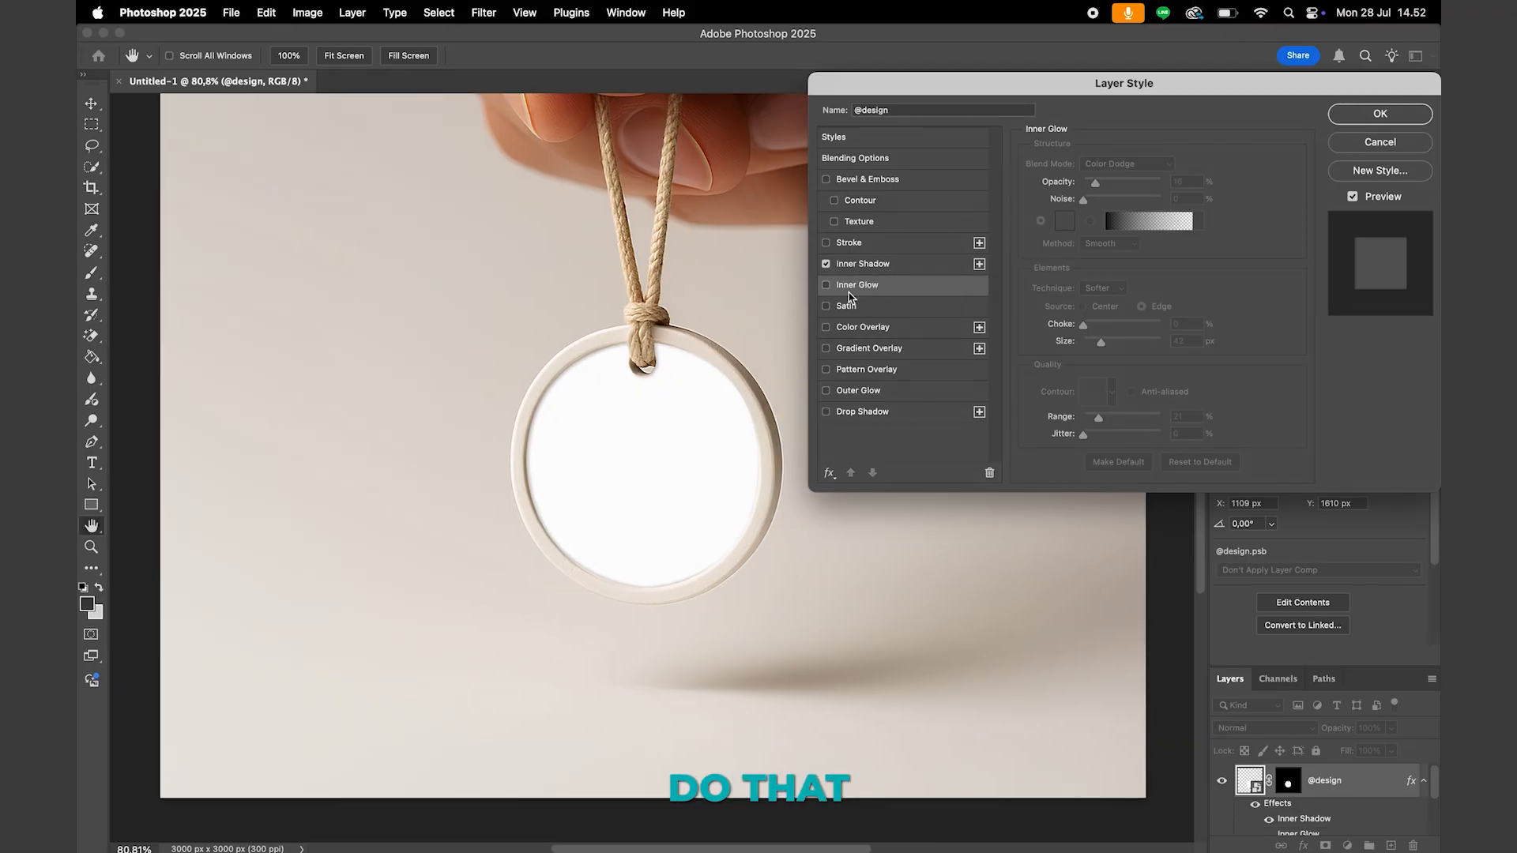
left_click(1379, 113)
Toggle the Inner Shadow effect off and on to compare the tag's face with and without it
key("z")
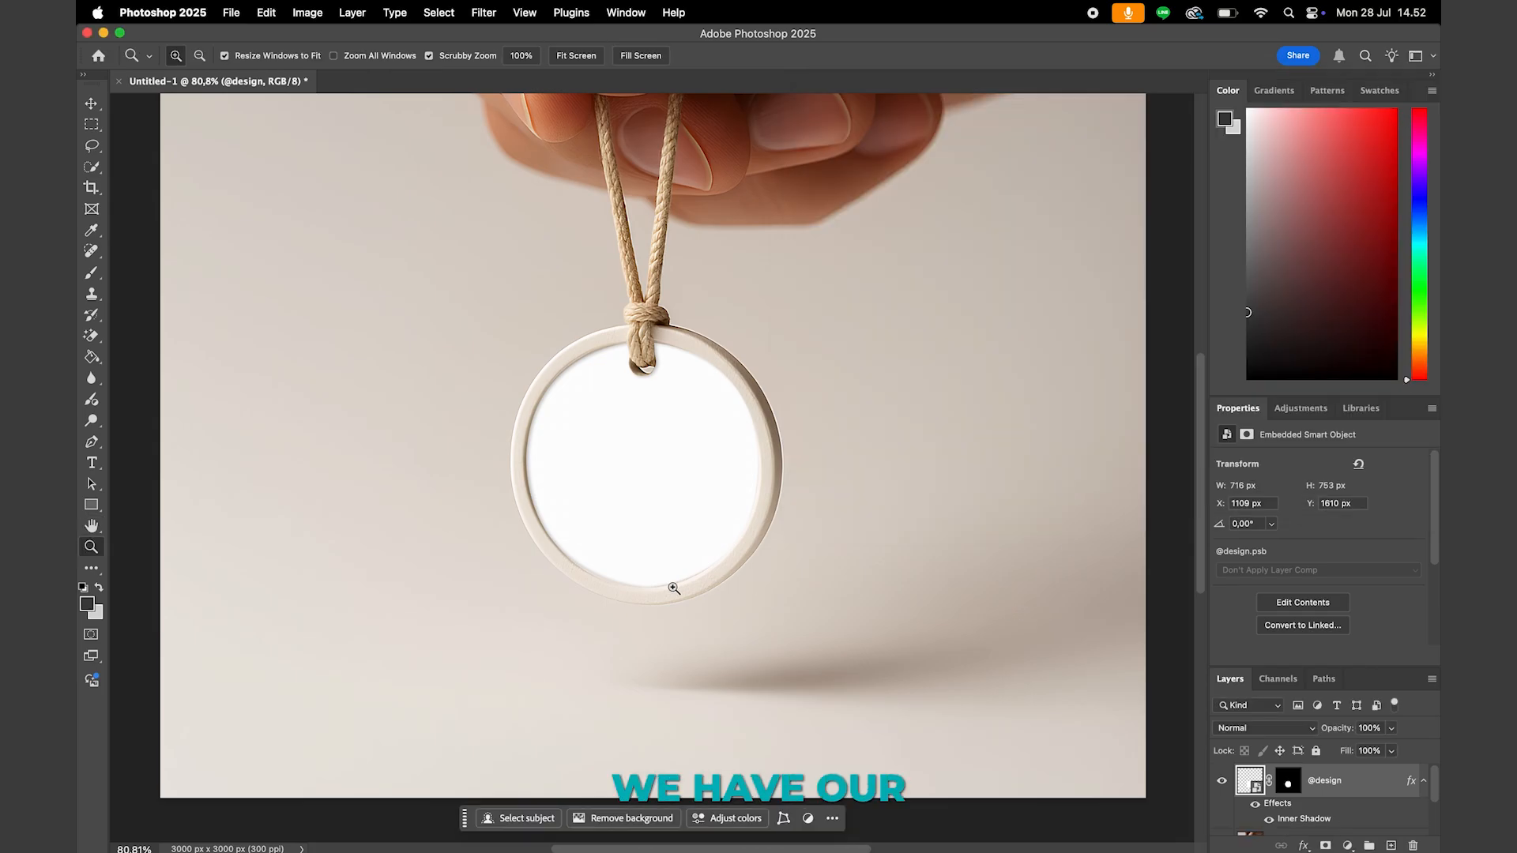
left_click(1267, 820)
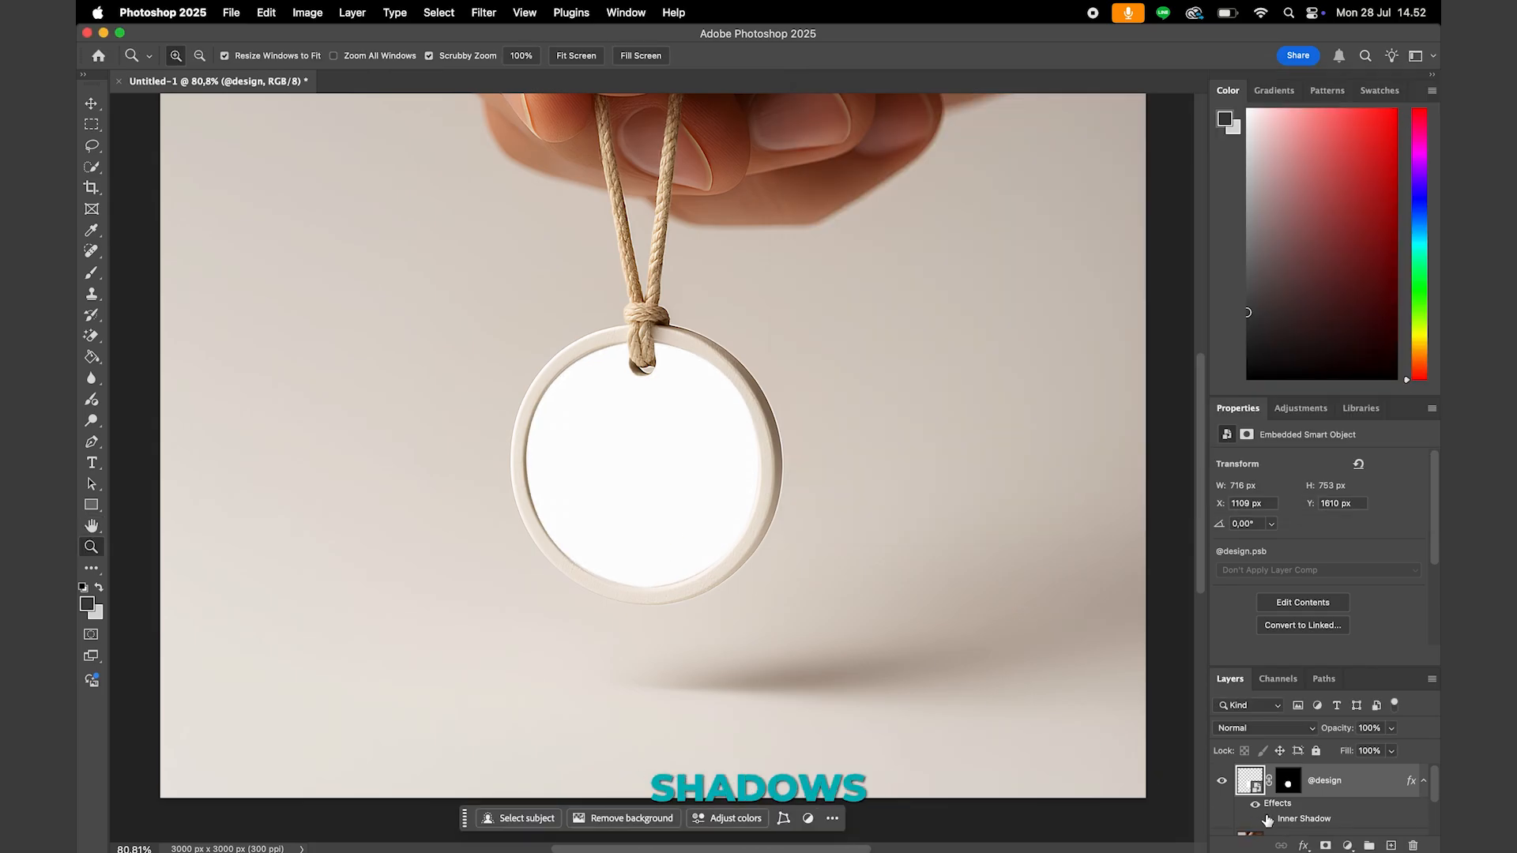
left_click(1267, 820)
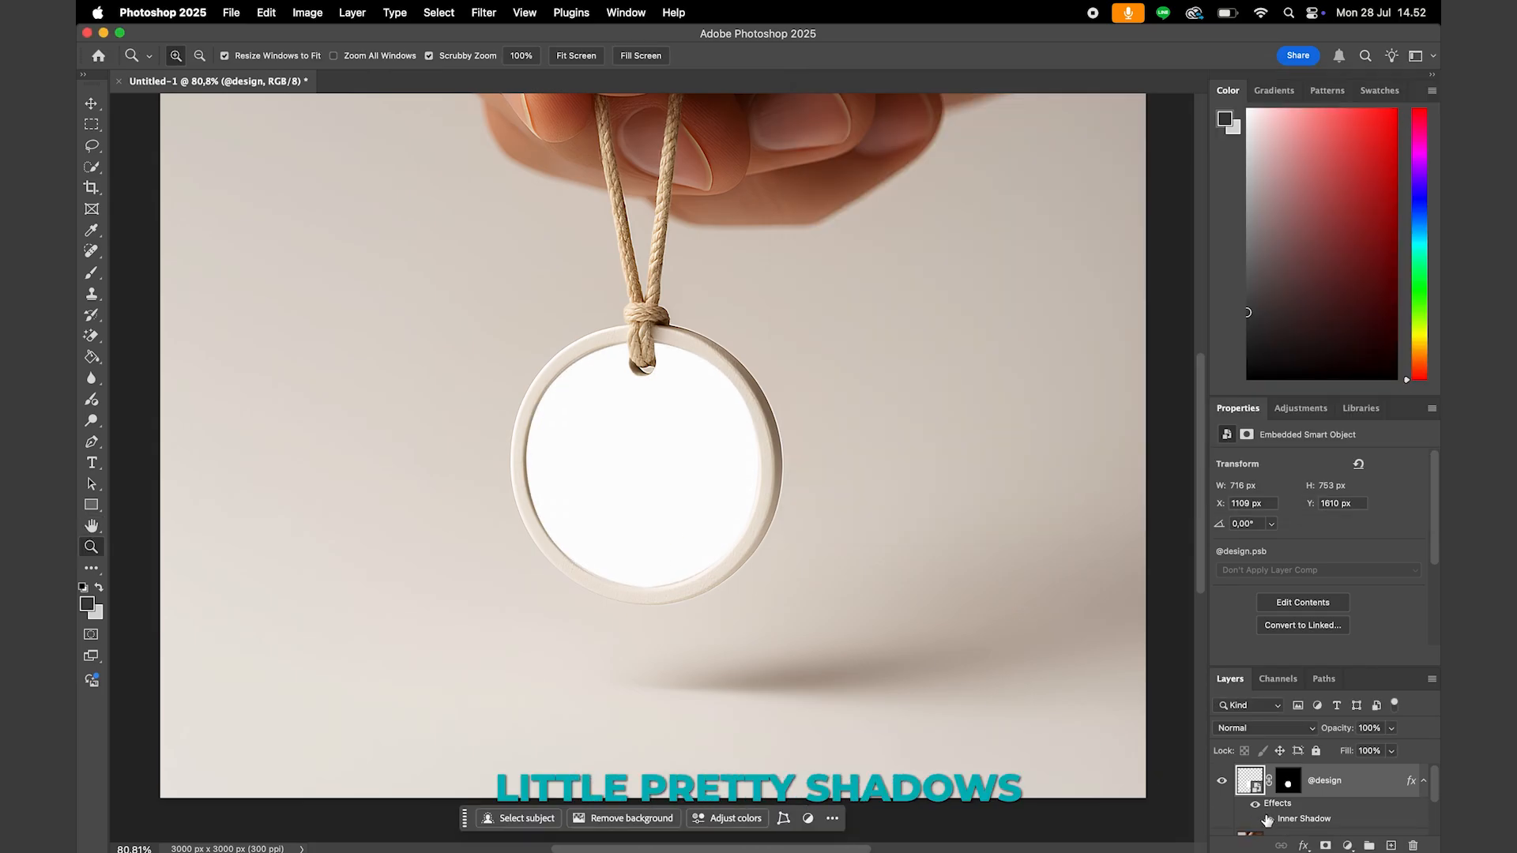
left_click(1267, 820)
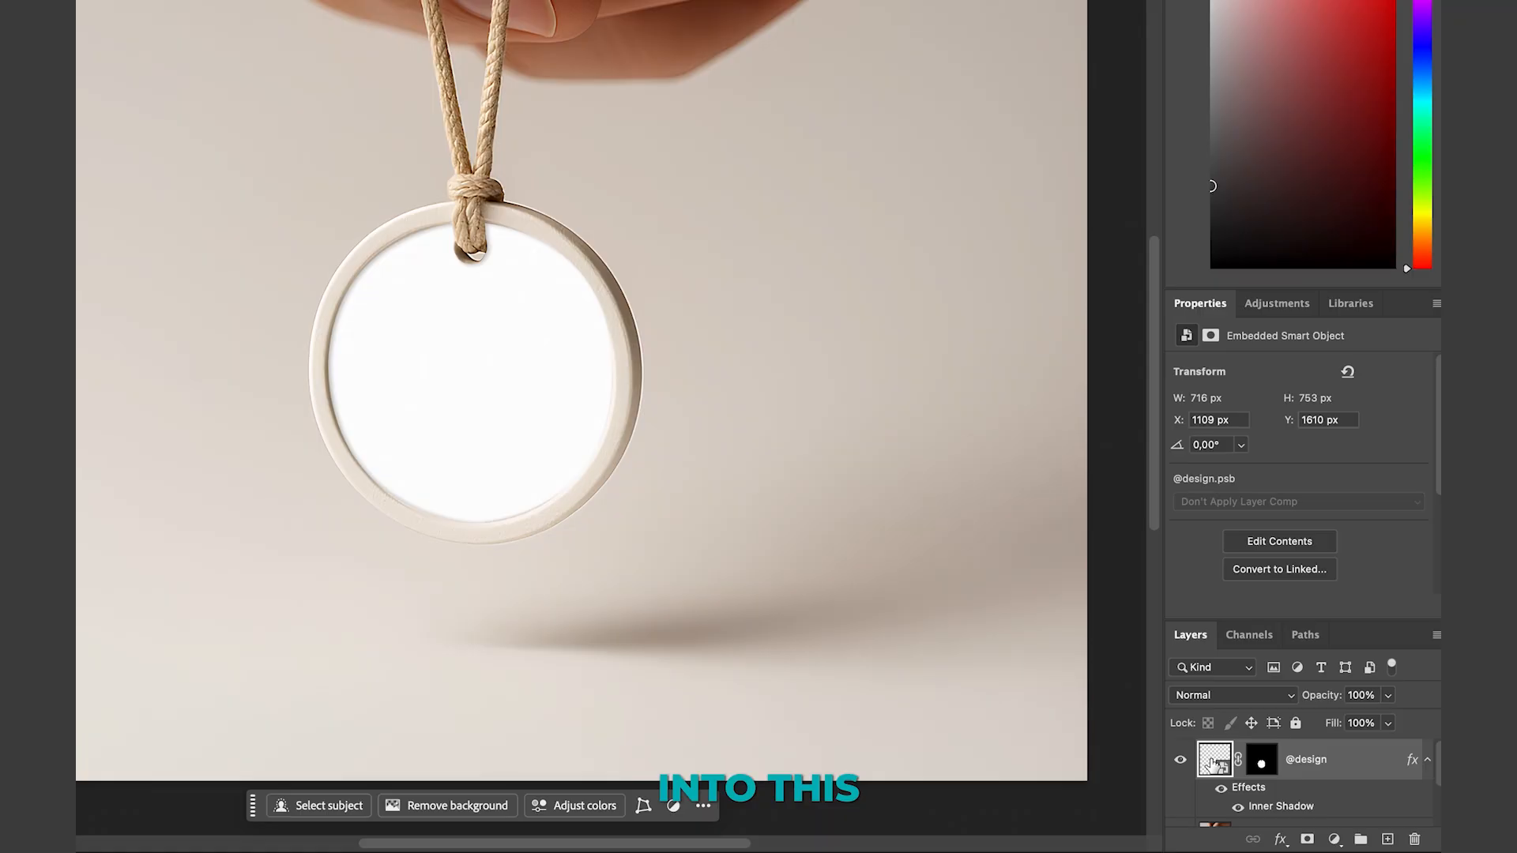
double_click(1214, 770)
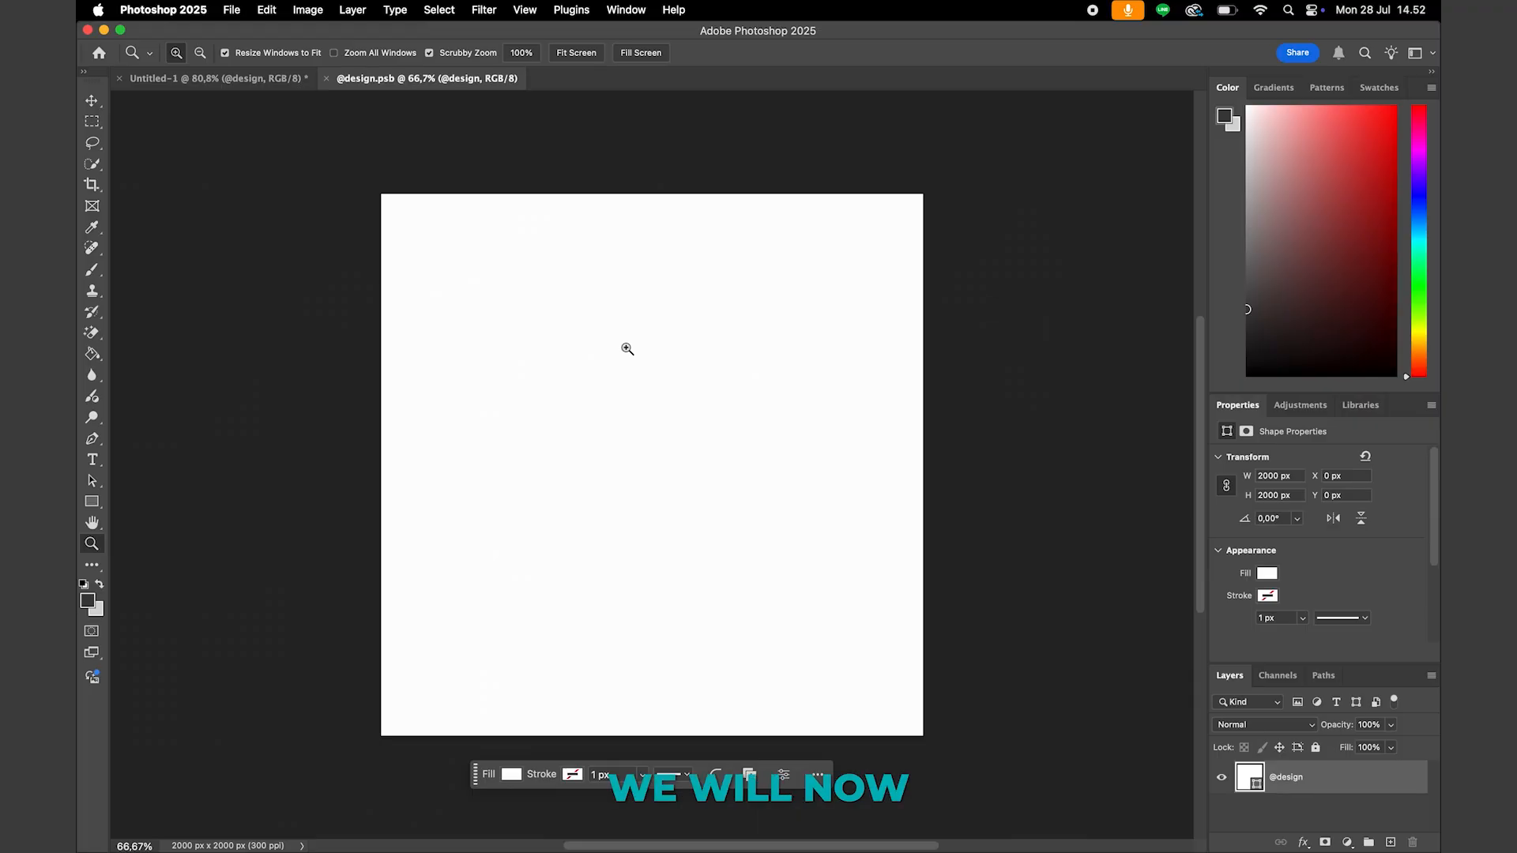
left_click(449, 825)
left_click(1072, 312)
left_click_drag(1072, 312, 484, 414)
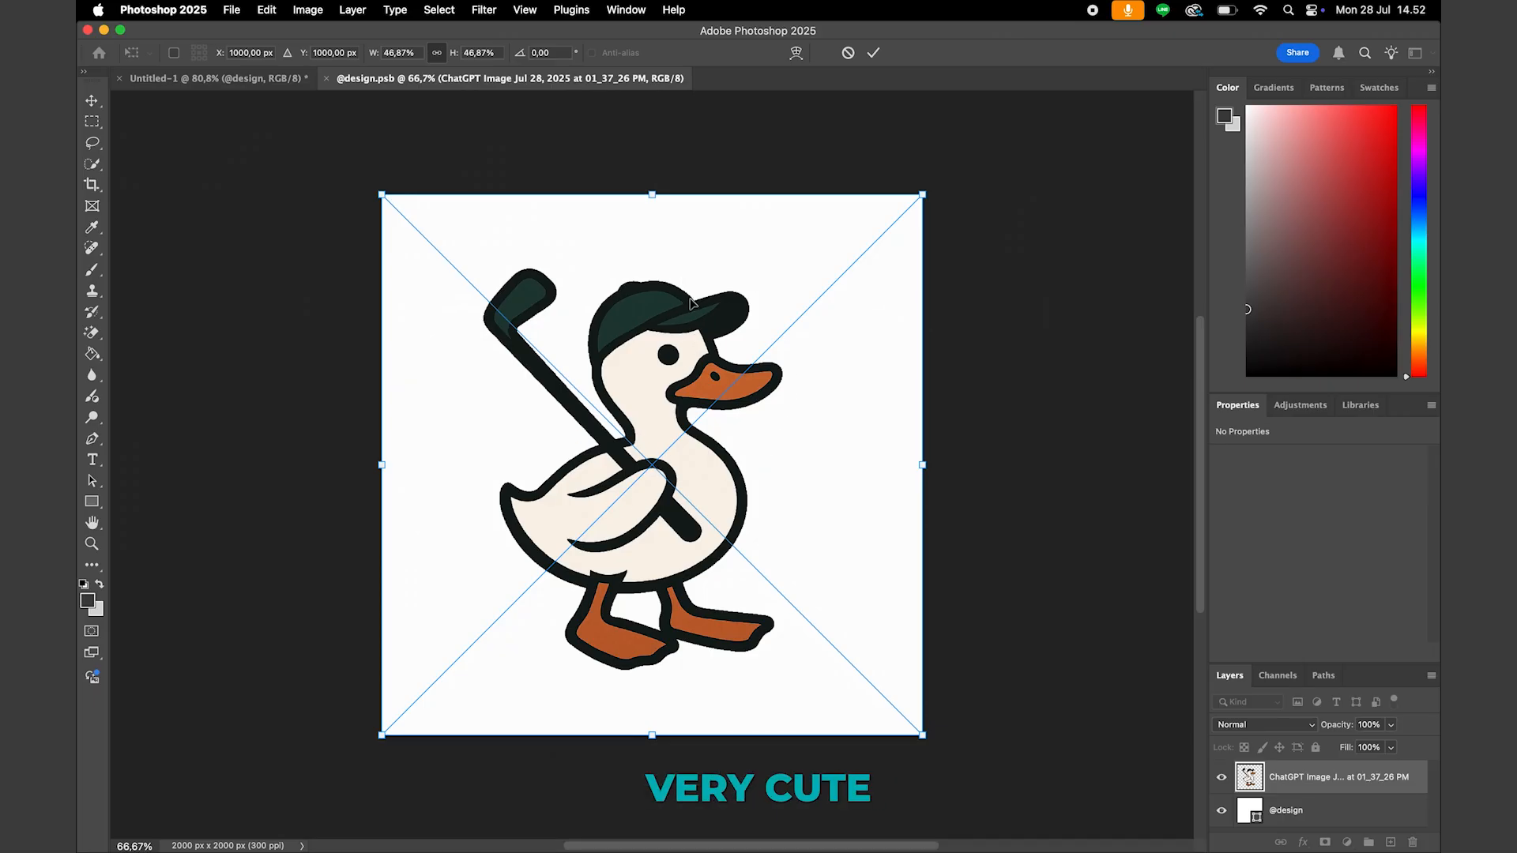
key("Return")
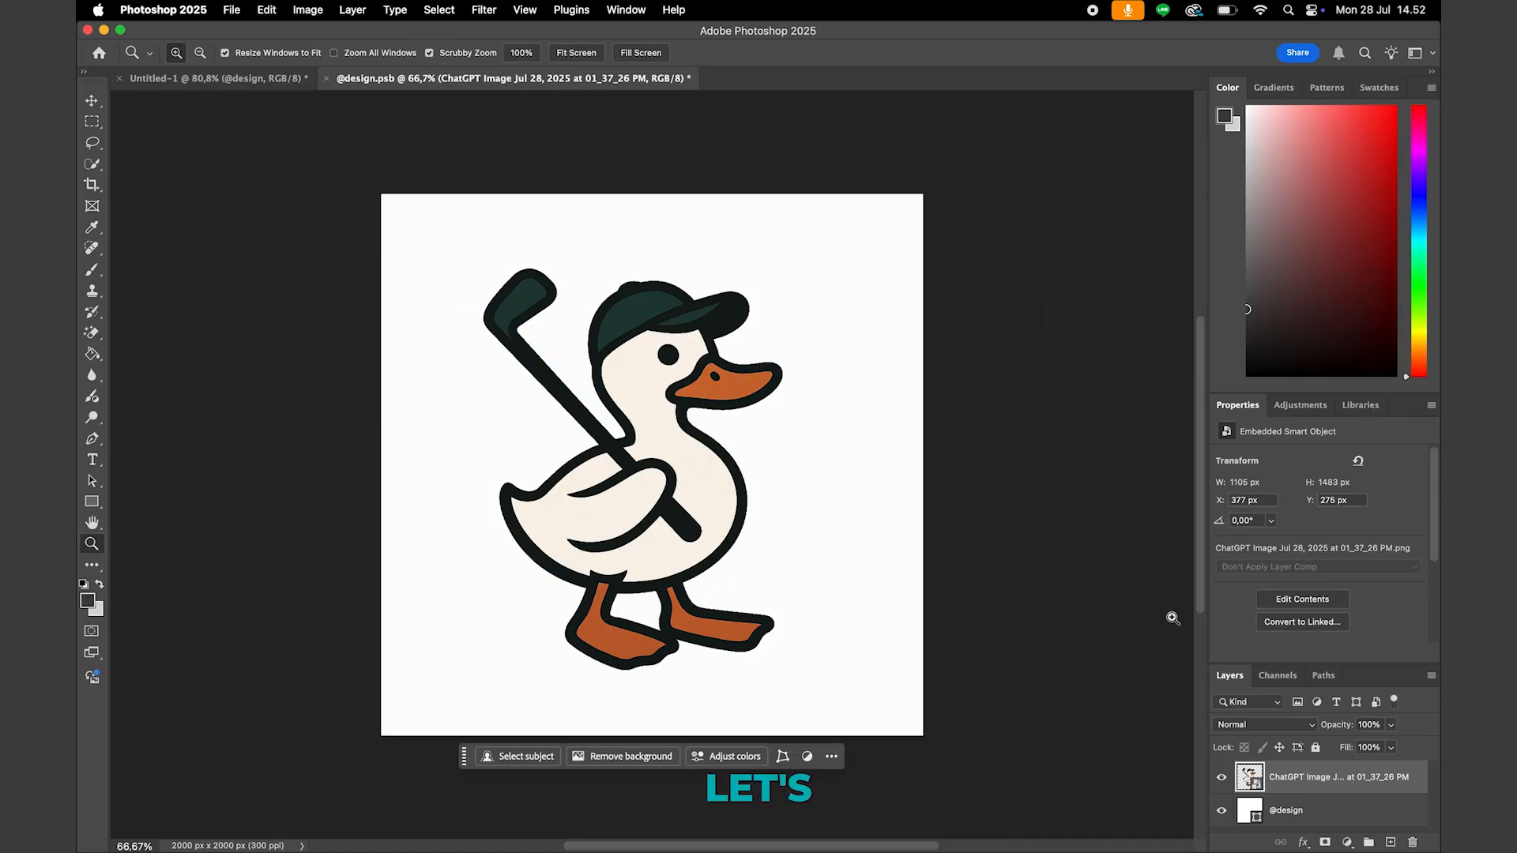
left_click(1224, 812)
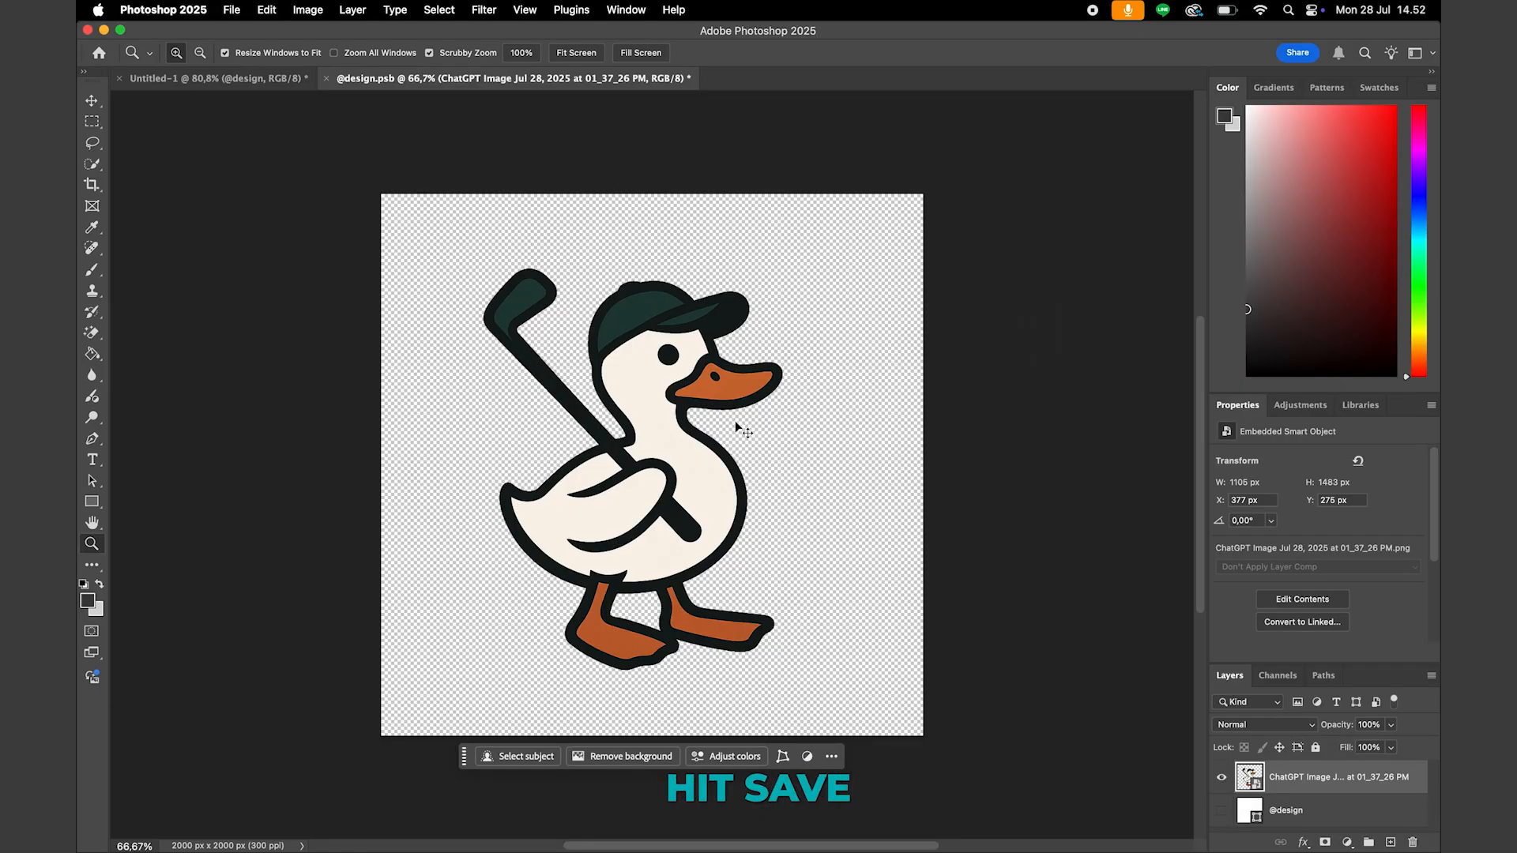
key("super+s")
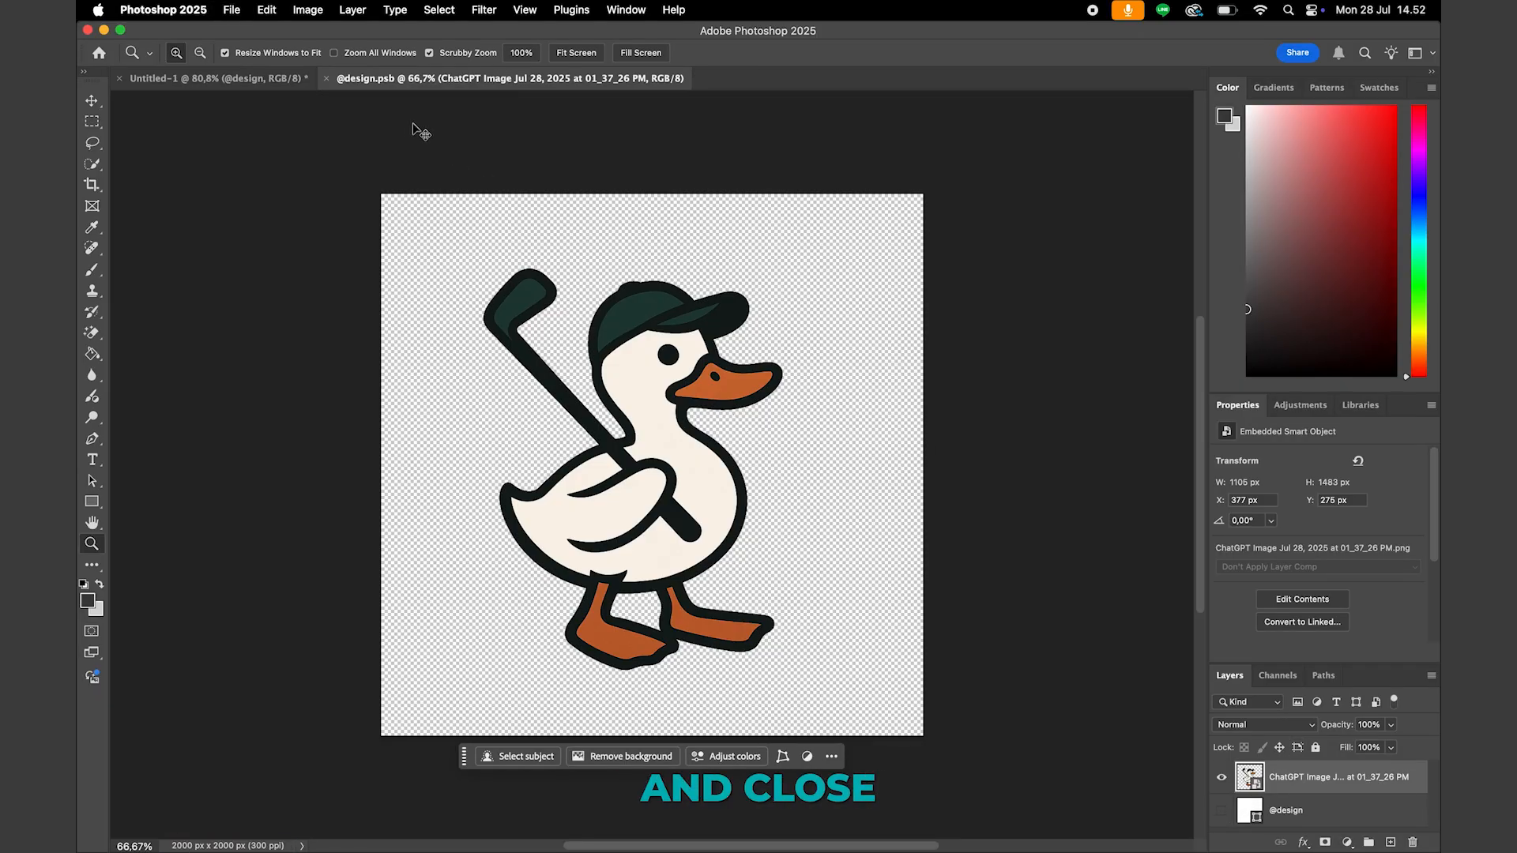
key("super+w")
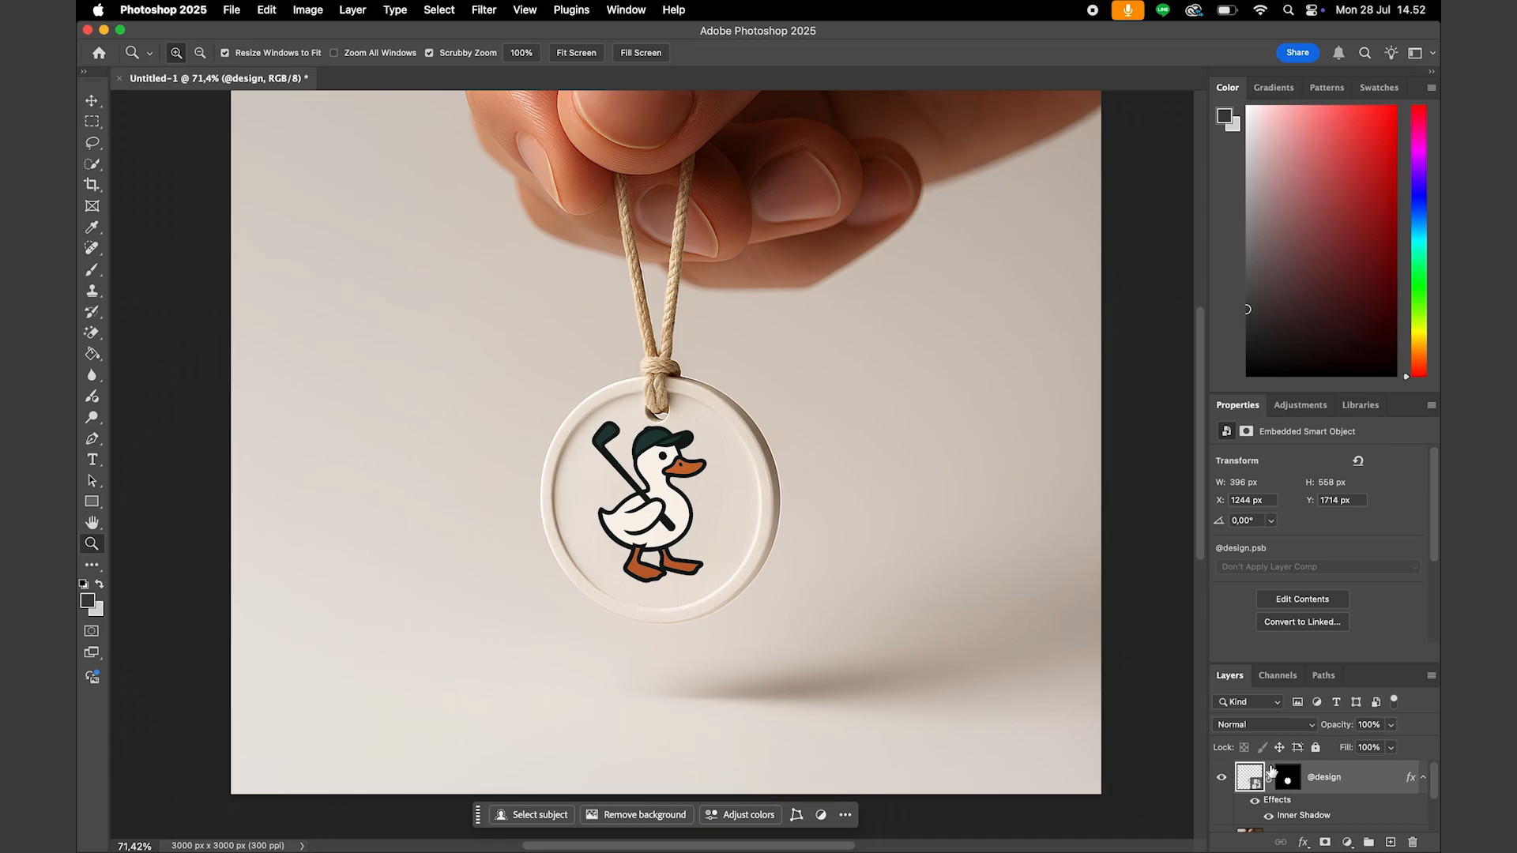
double_click(1270, 771)
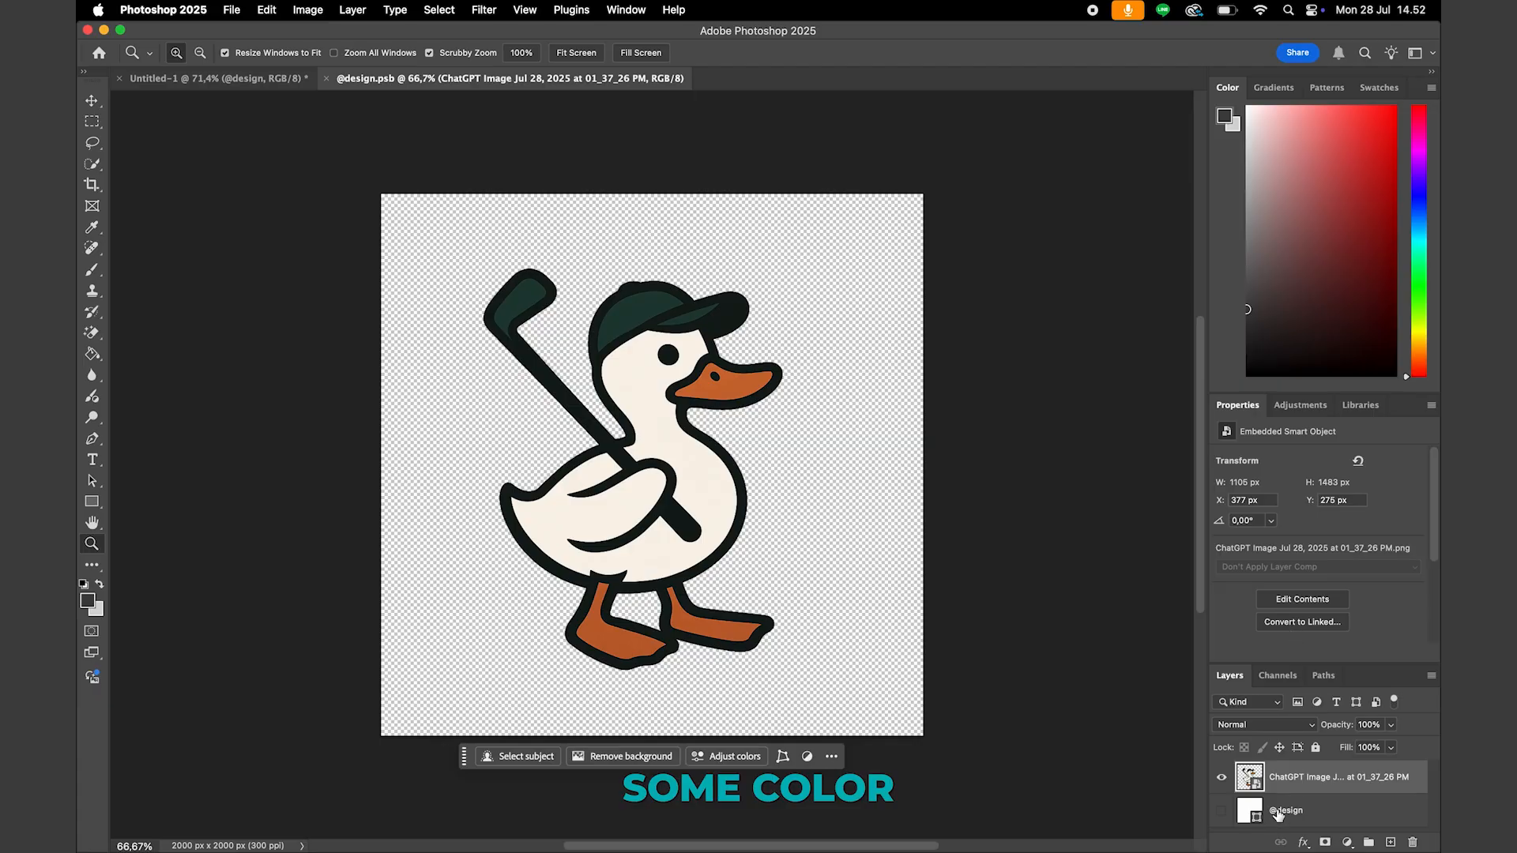
left_click(1277, 814)
left_click(1221, 810)
left_click(92, 355)
left_click(1418, 332)
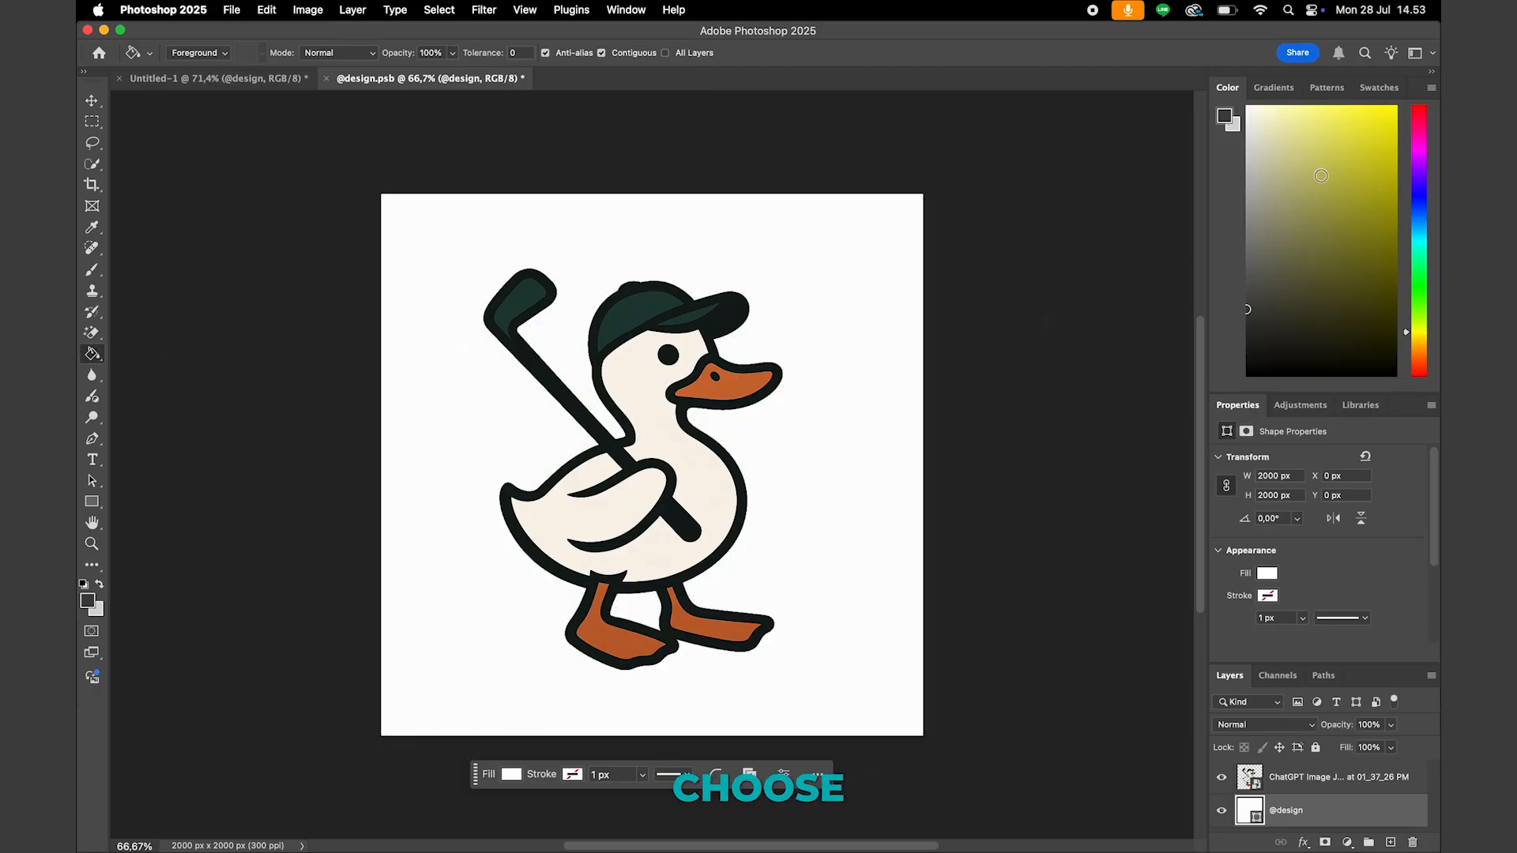
left_click(1418, 342)
left_click(1362, 113)
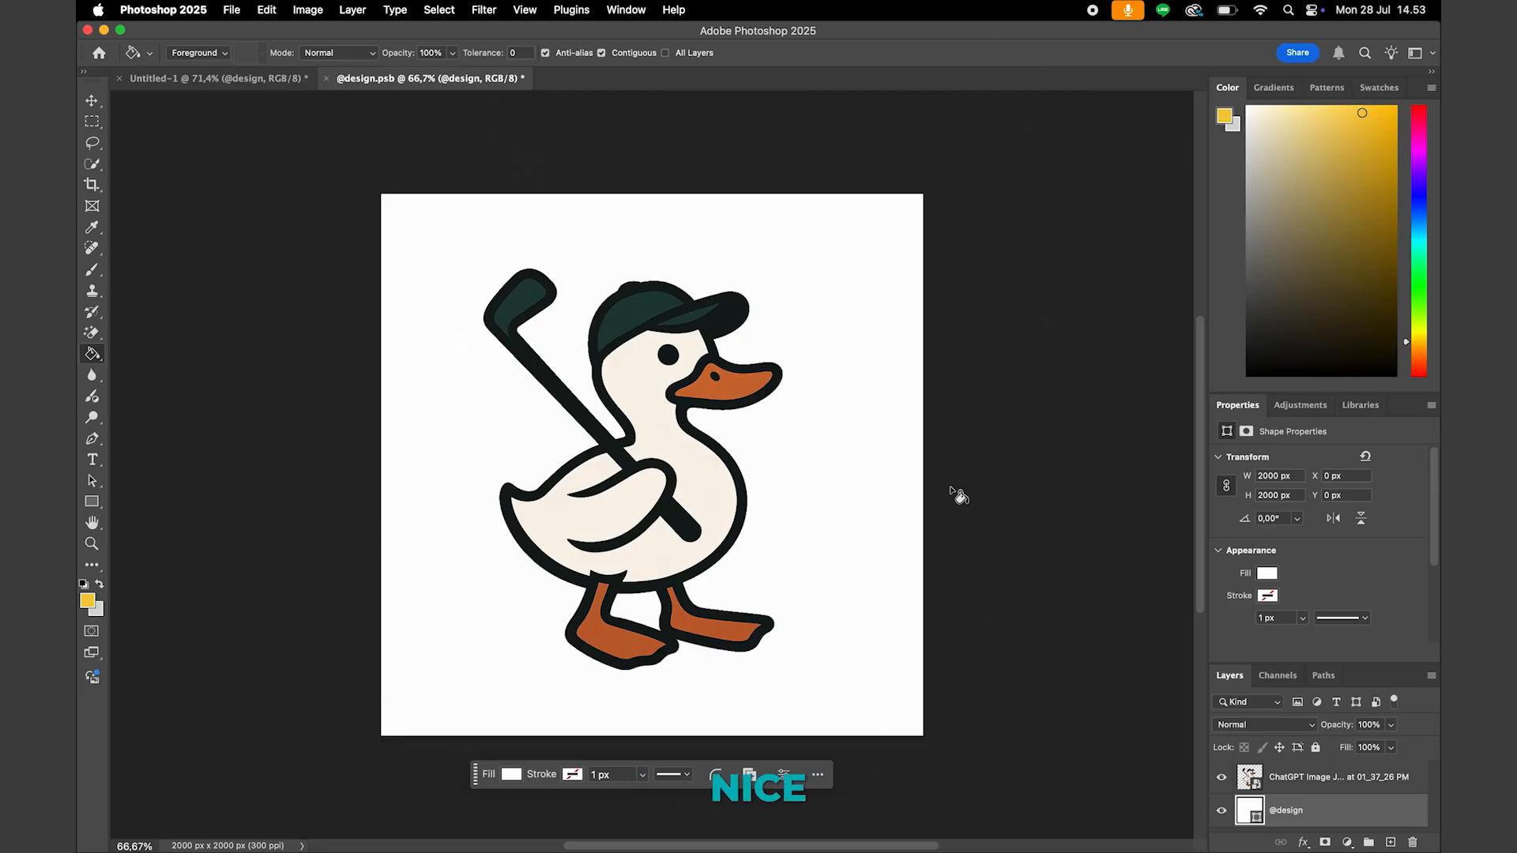
key("super+shift+n")
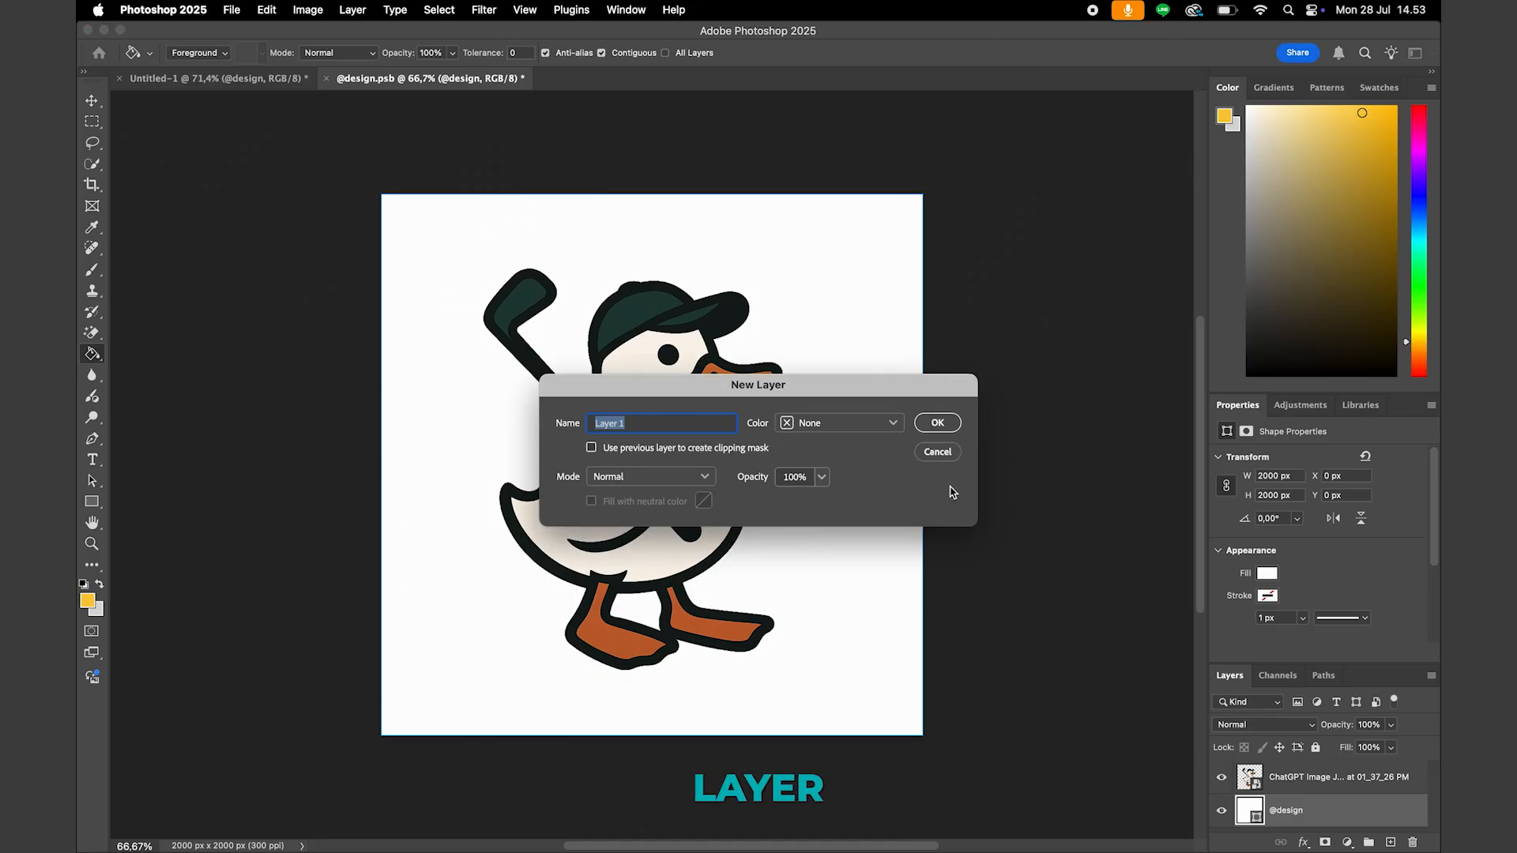
left_click(935, 431)
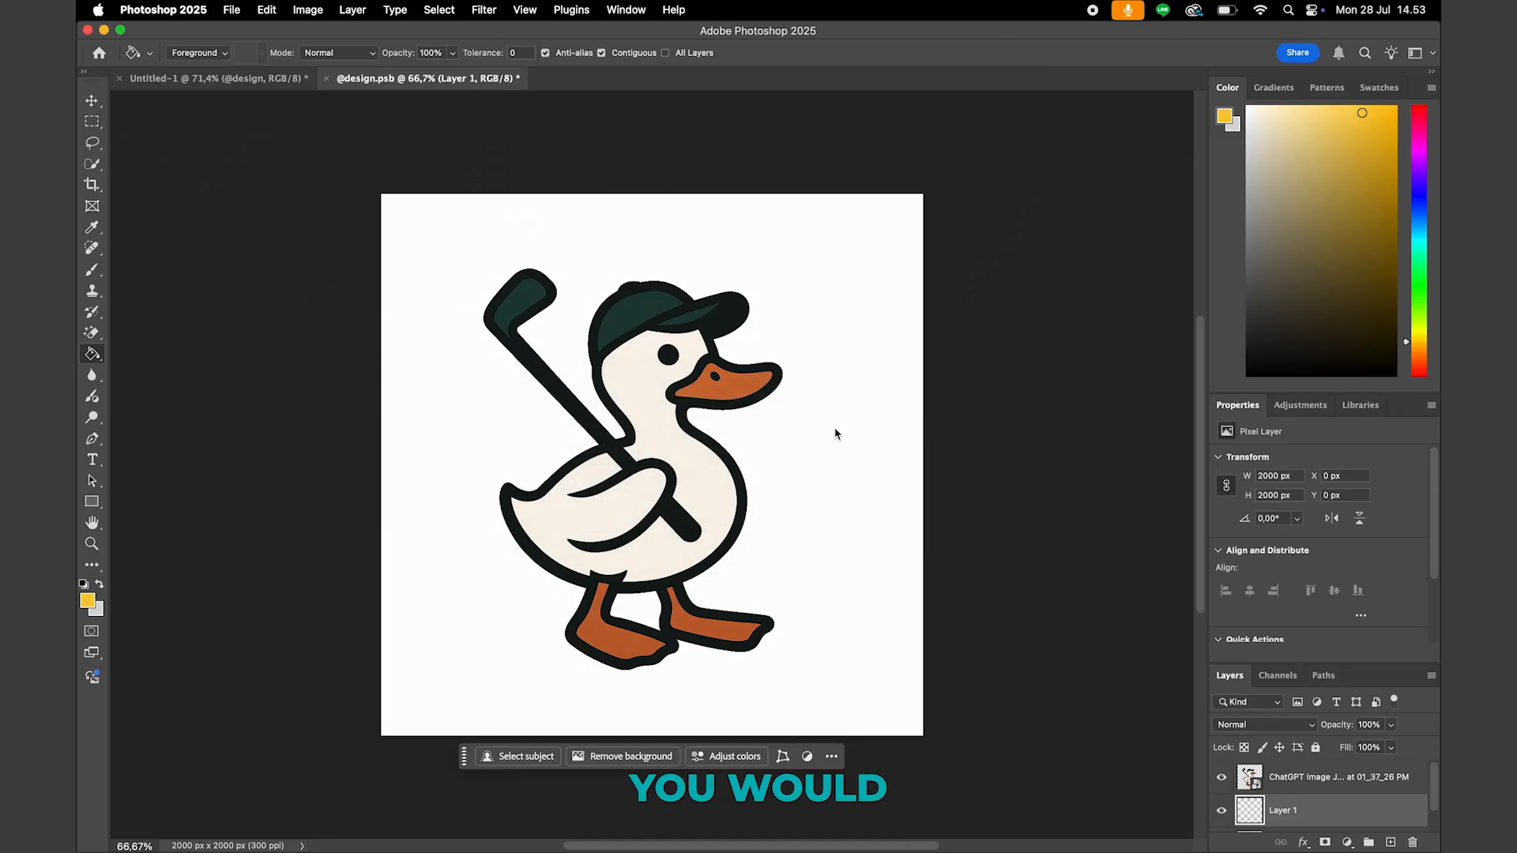
left_click(838, 434)
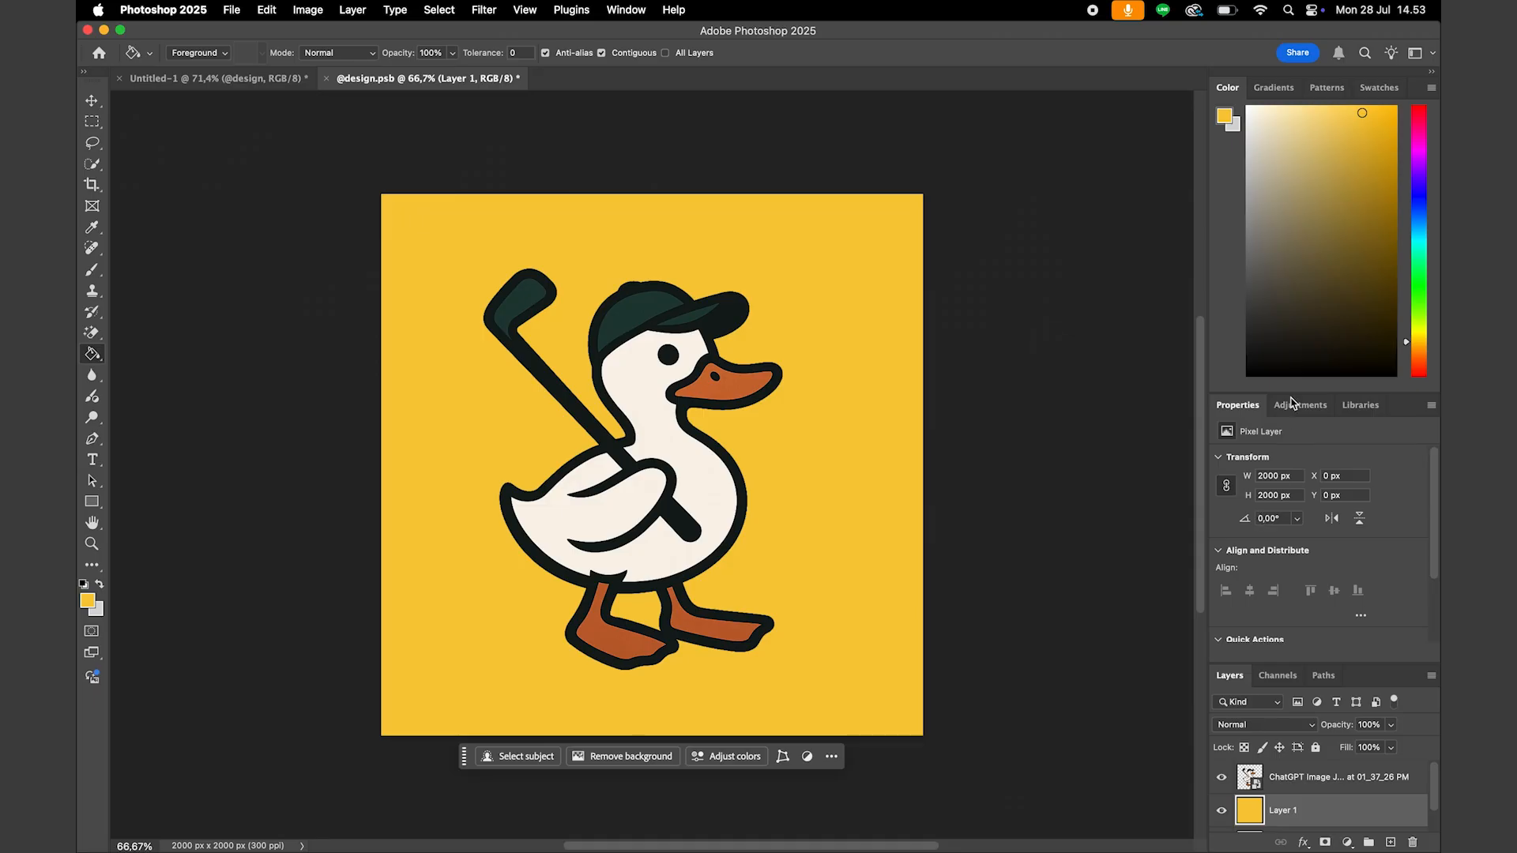
Refill the background layer behind the duck with a lighter yellow, then save and close the smart object's contents
left_click(1326, 119)
left_click(851, 466)
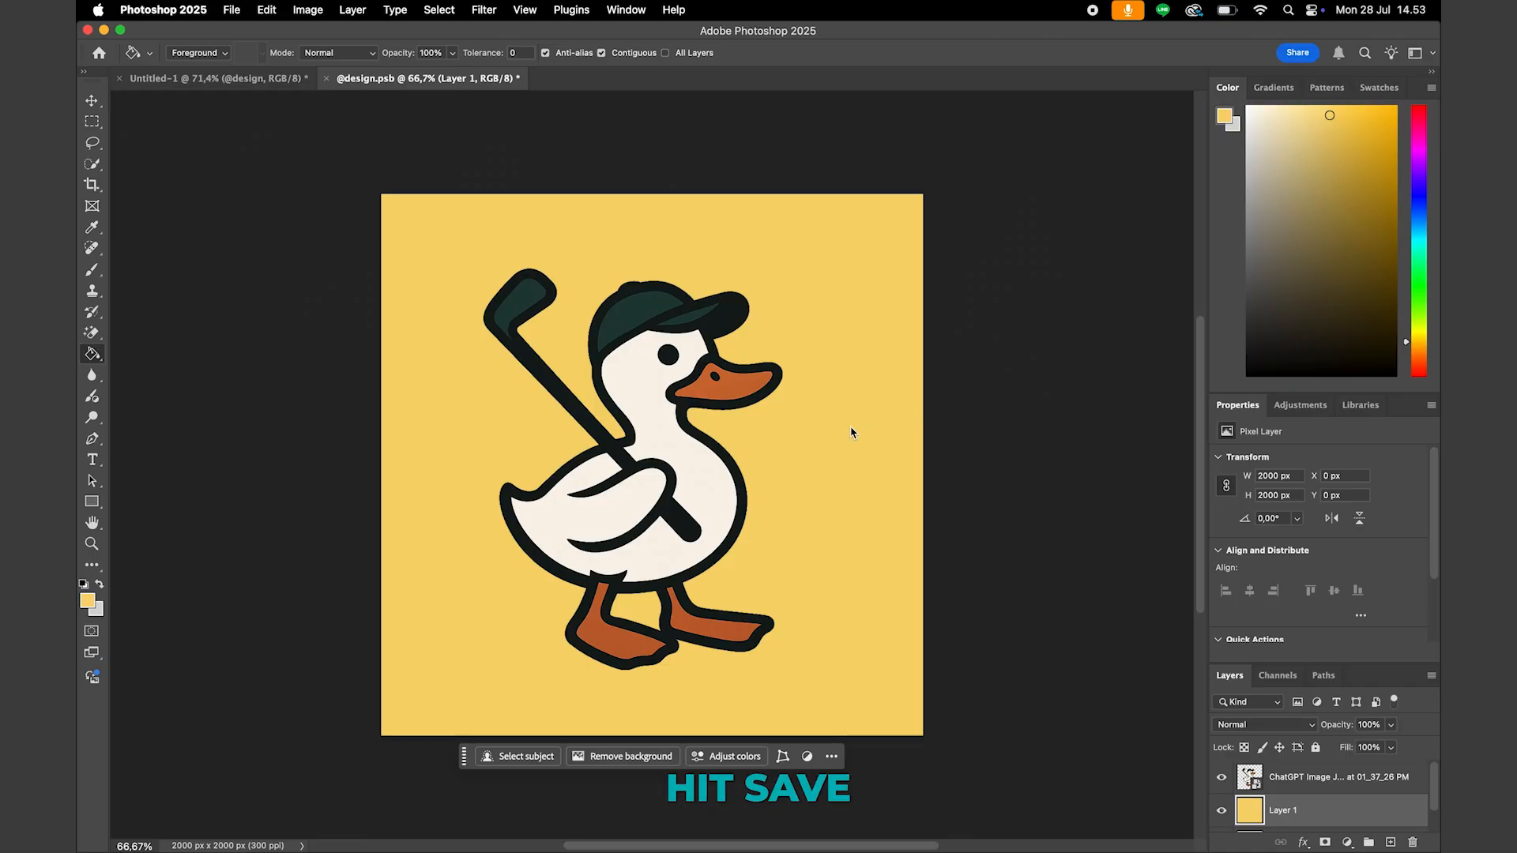
key("super+s")
key("super+w")
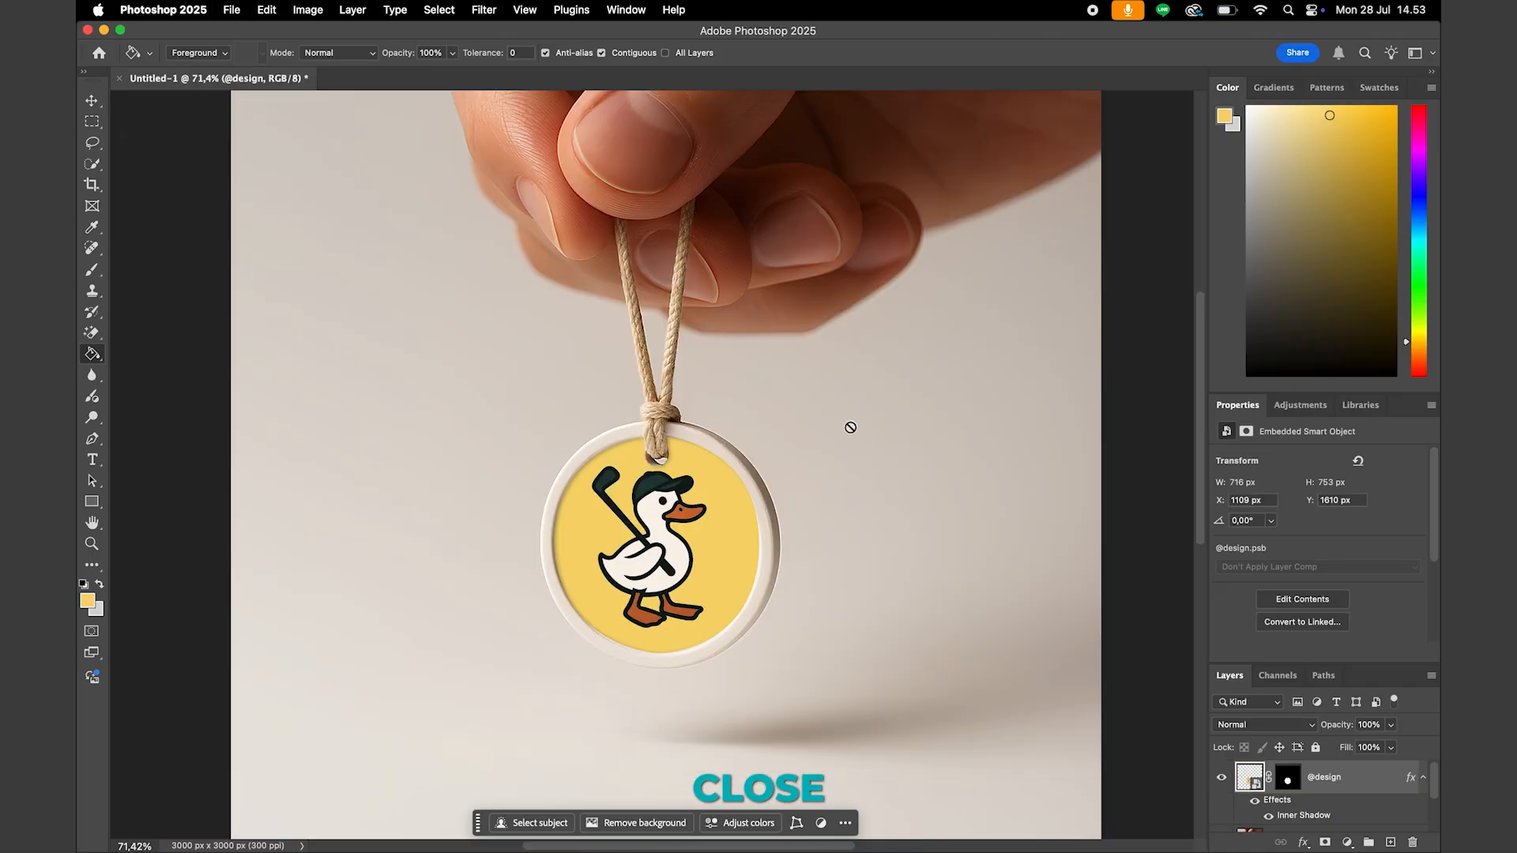
Save the hang-tag document in Photoshop format as "mockups" in the "circular object mockup" folder
key("z")
mouse_move(802, 562)
left_mouse_down()
mouse_move(759, 563)
mouse_move(772, 563)
left_mouse_up()
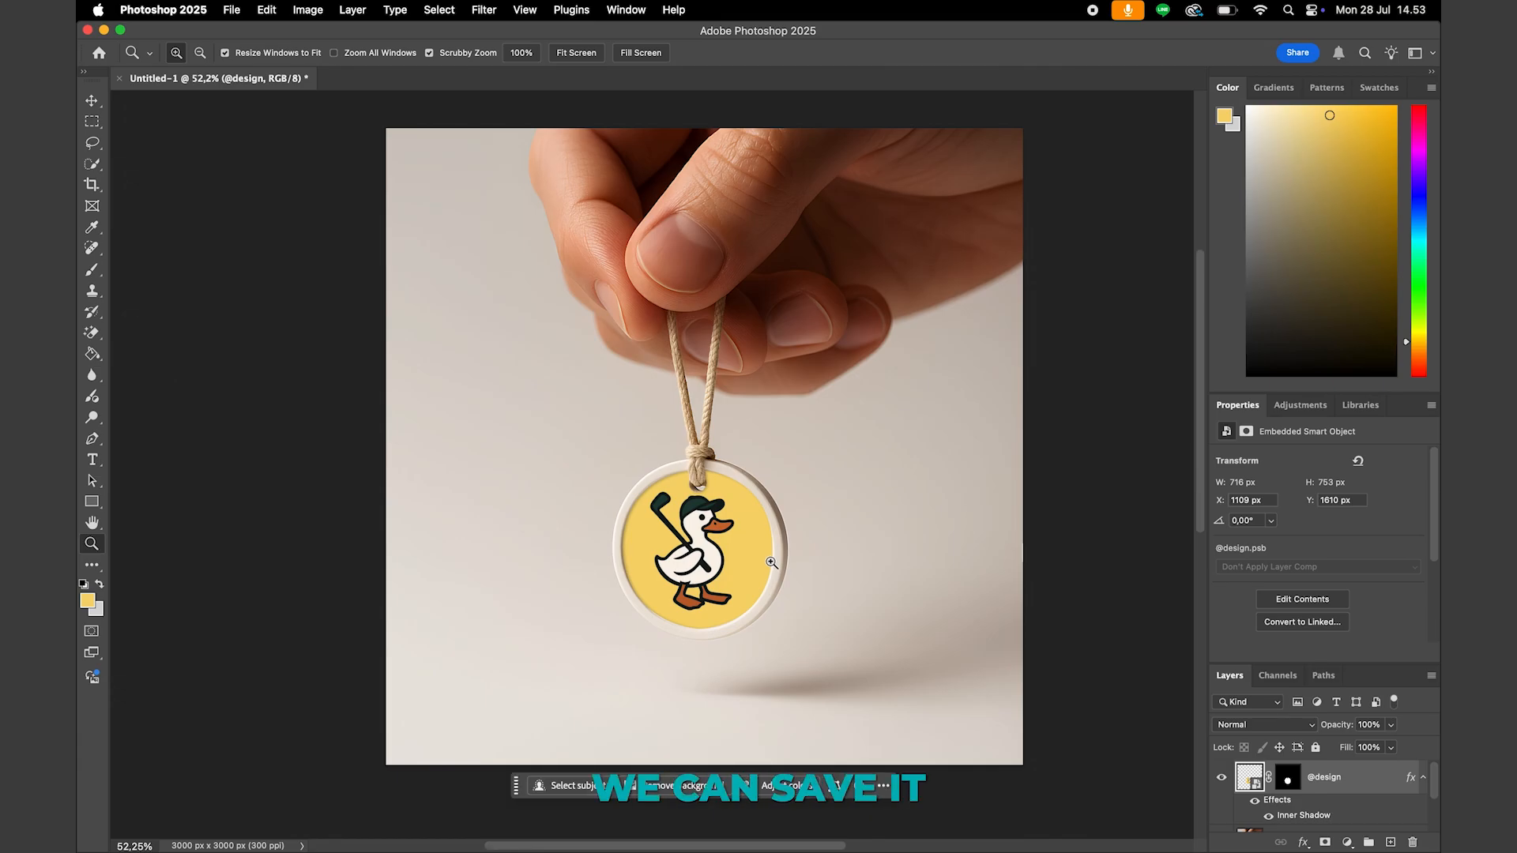
left_click(231, 9)
left_click(315, 187)
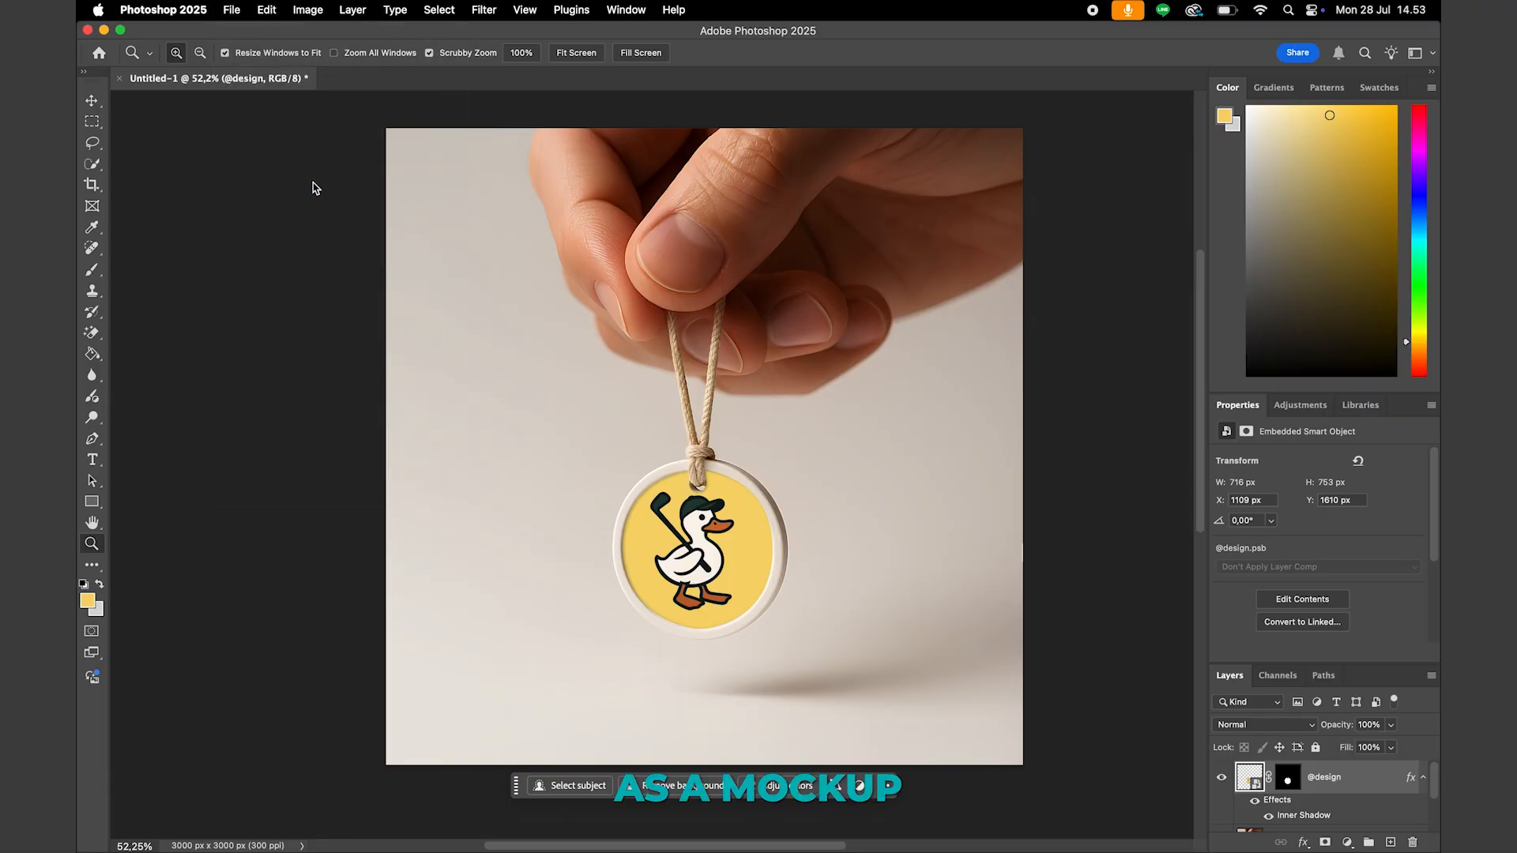
left_click(815, 289)
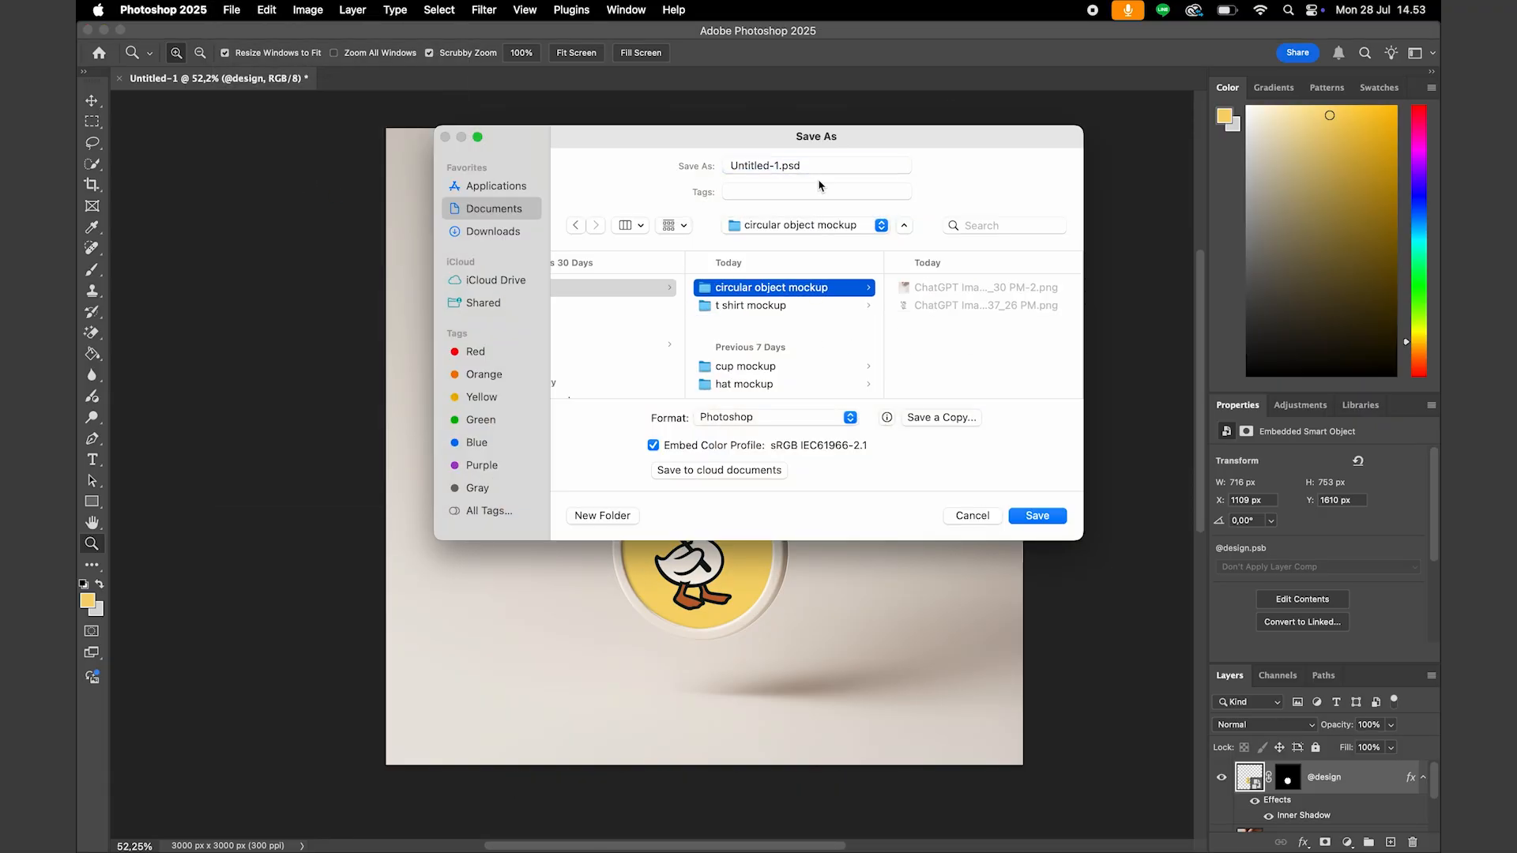
left_click(819, 175)
type("mockups")
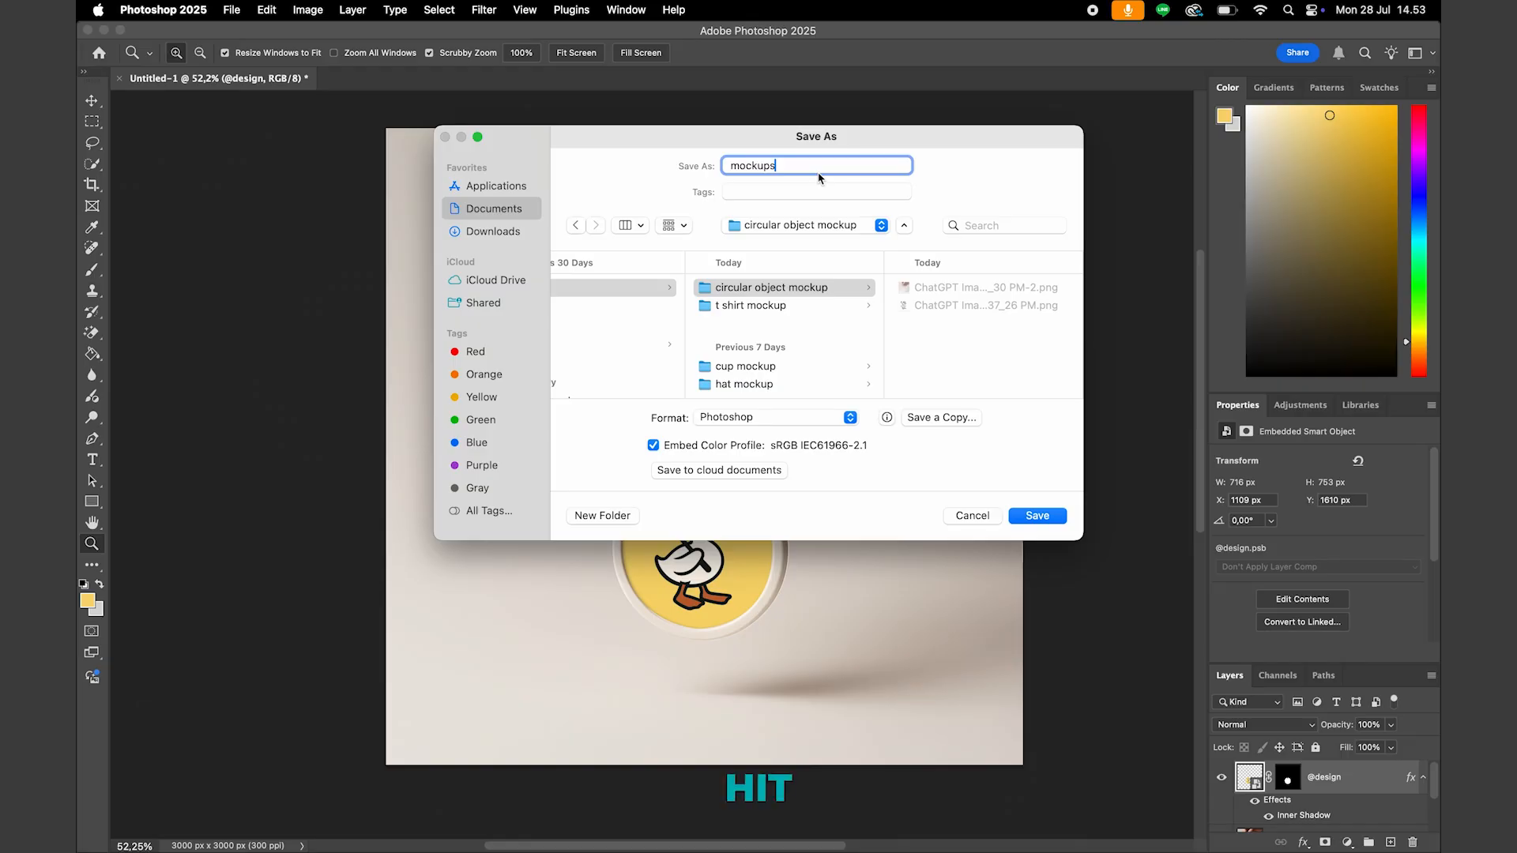
key("Return")
left_click(955, 385)
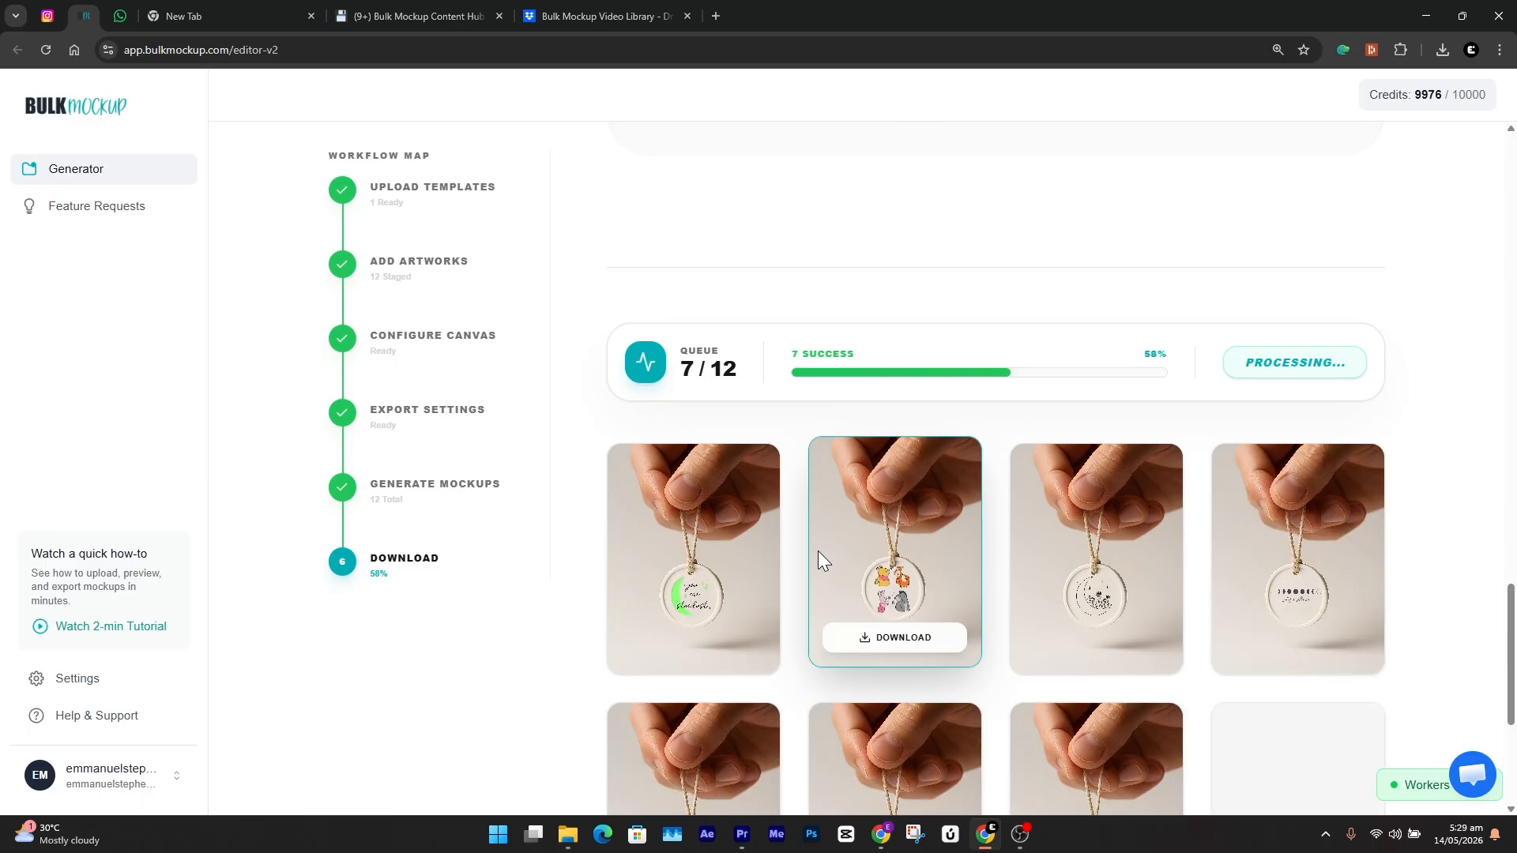
left_click_drag(1512, 629, 1511, 687)
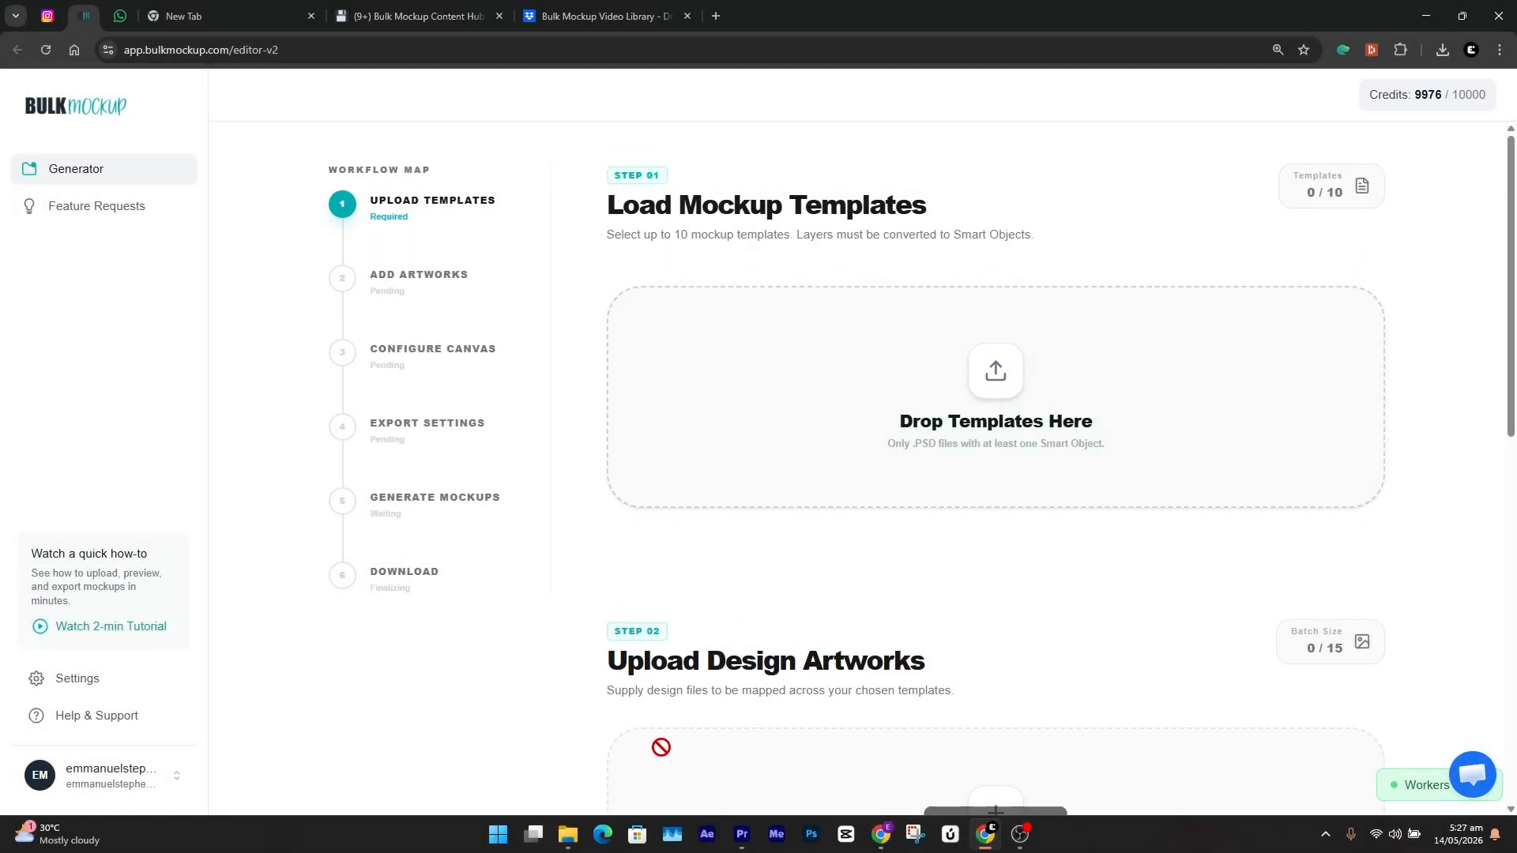
In Bulk Mockup, load "PENDANT mockups.psd" as the mockup template and upload all images from the Design folder as artworks
left_click(569, 835)
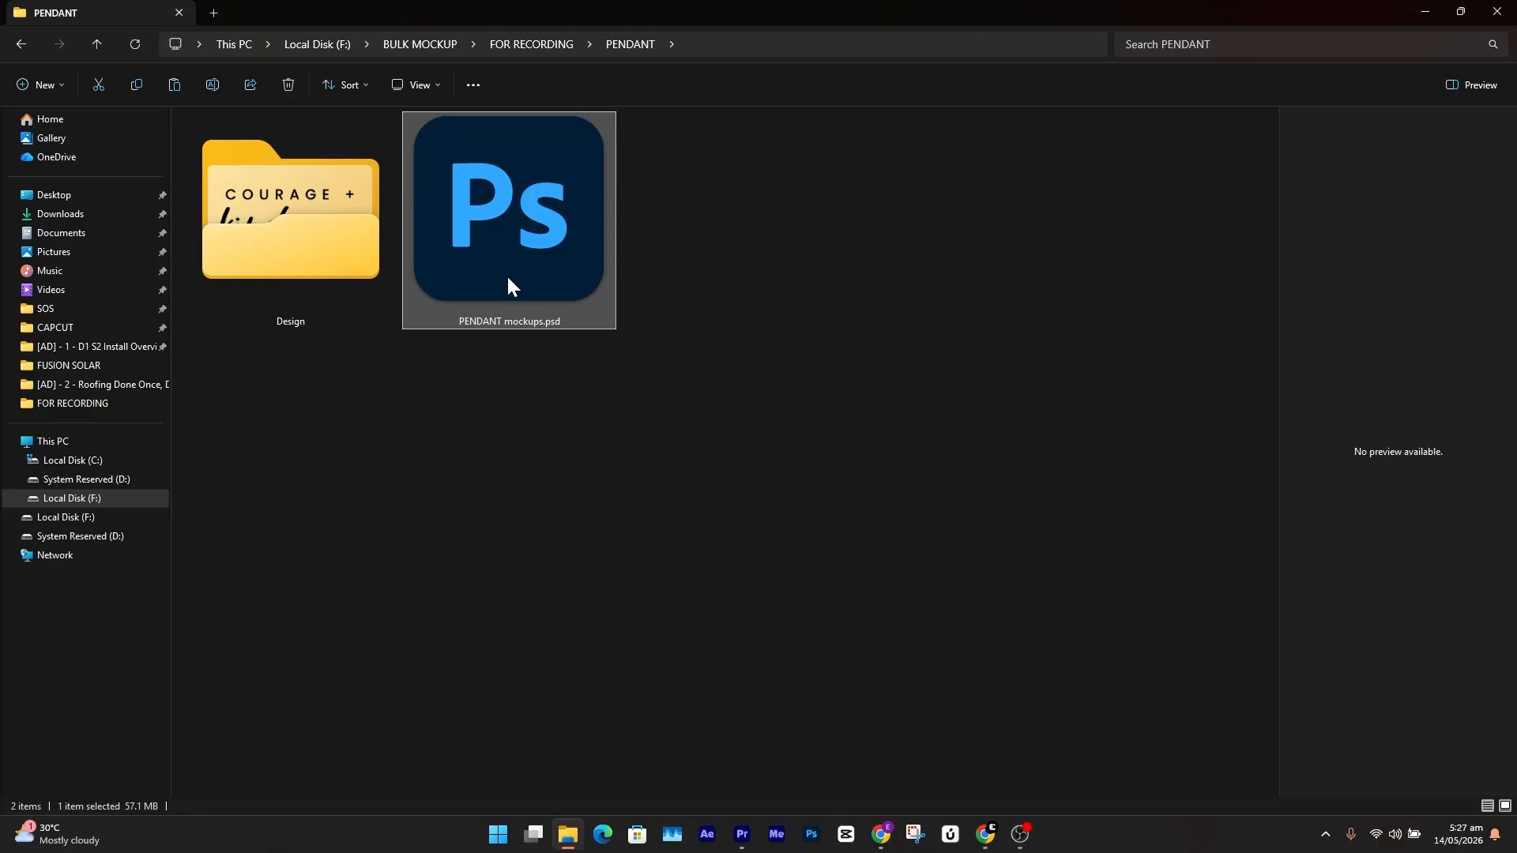
left_click_drag(508, 281, 1027, 407)
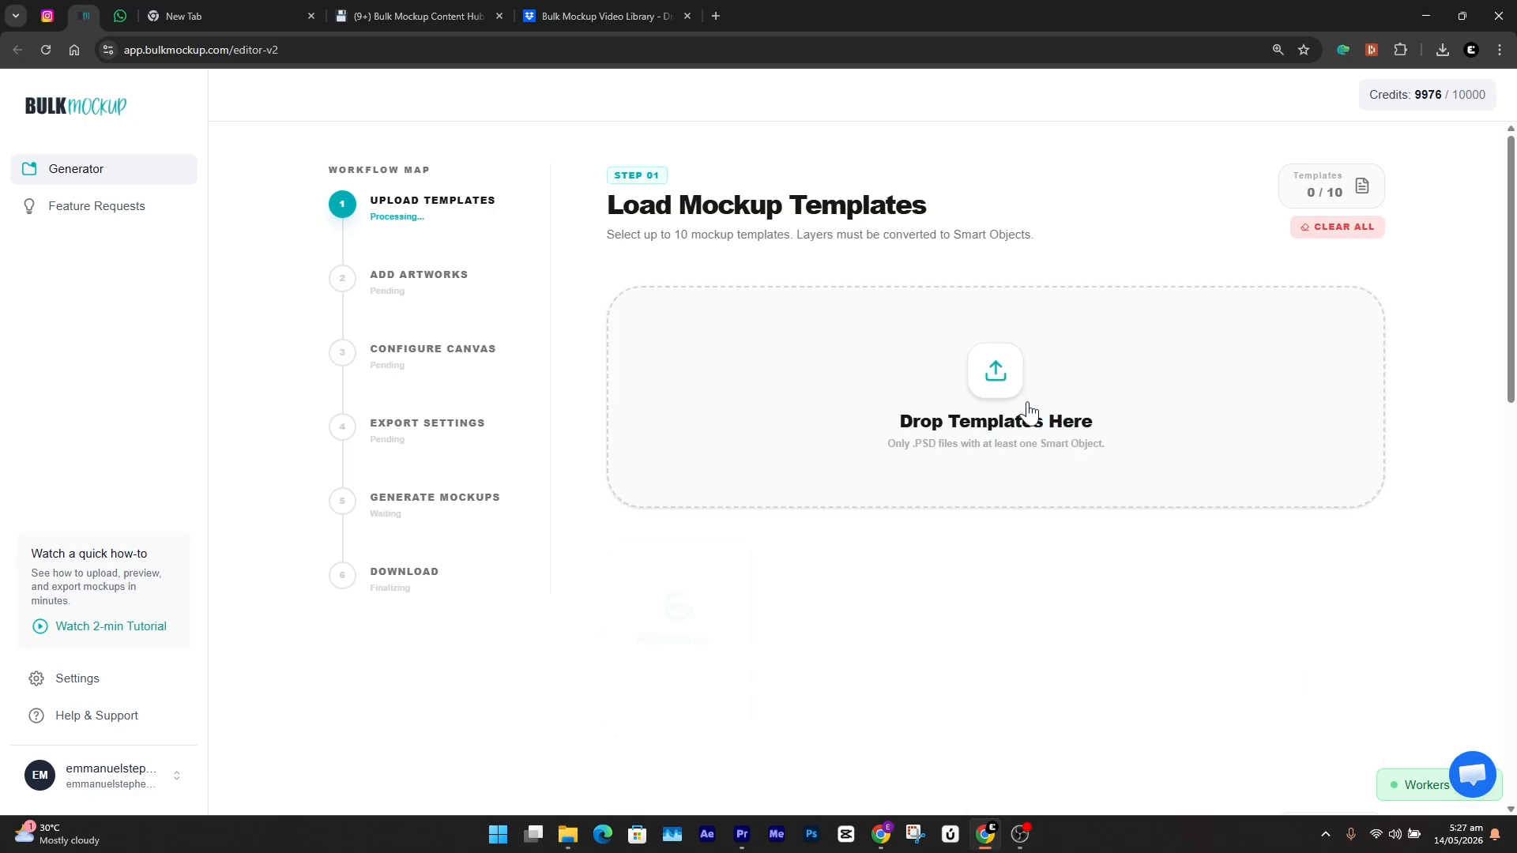
left_click_drag(1513, 308, 1513, 557)
left_click(569, 835)
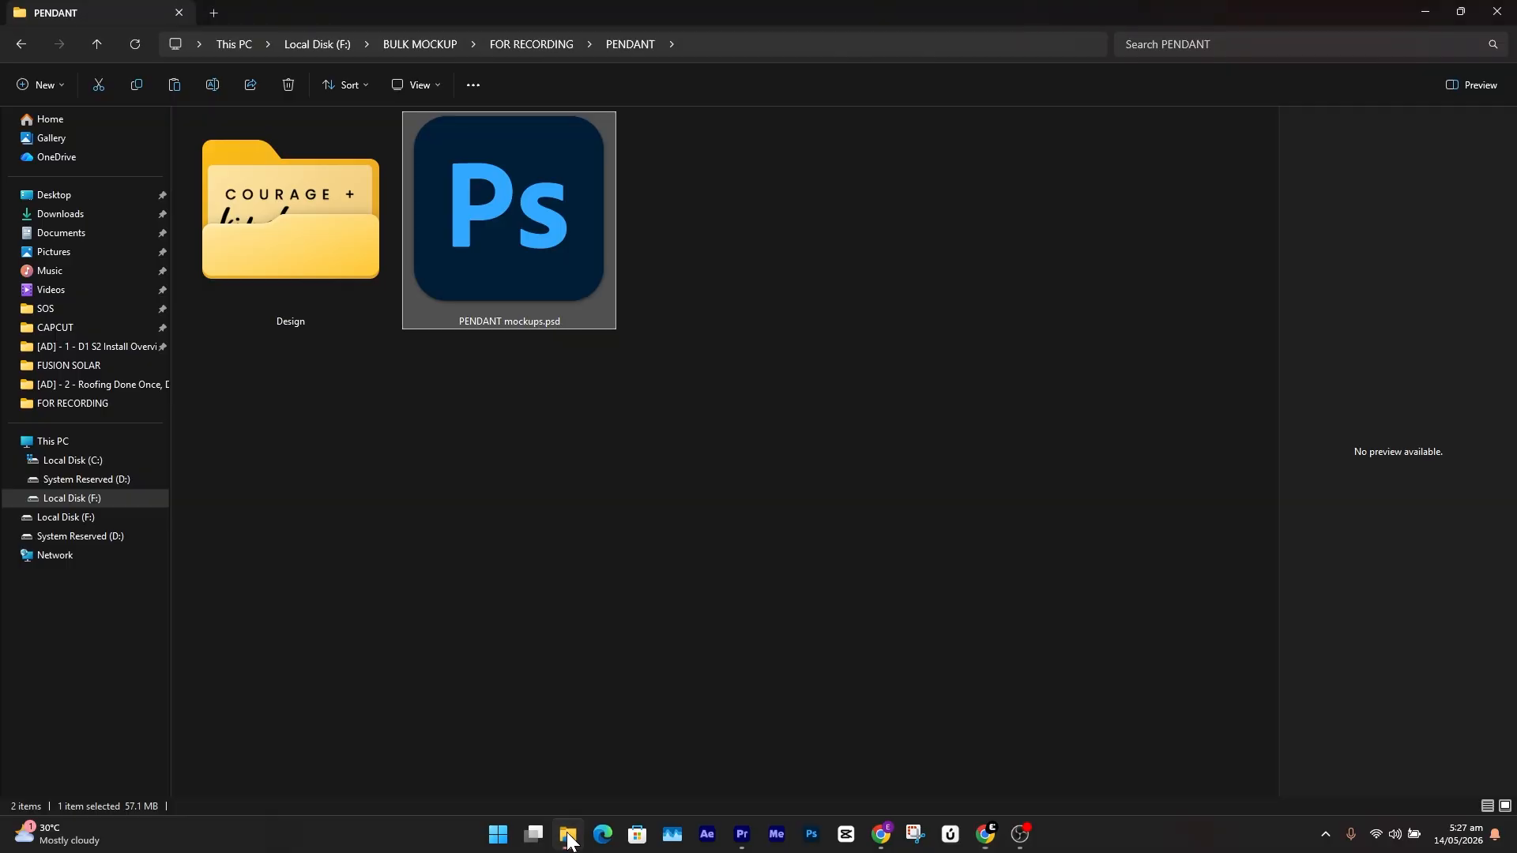
double_click(321, 209)
key("ctrl+a")
left_click_drag(392, 158, 995, 395)
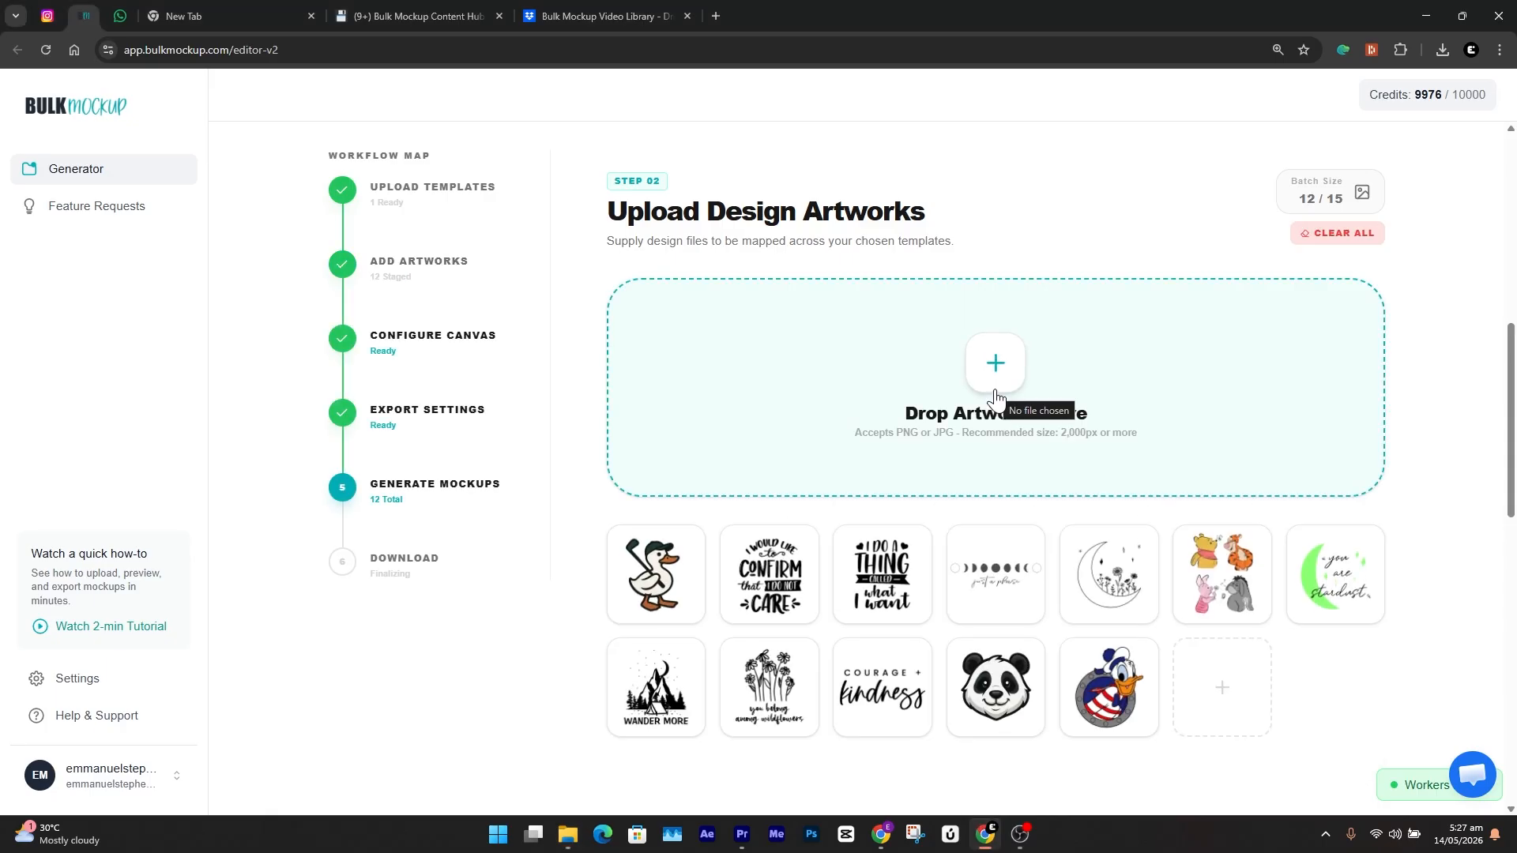
Start the bulk generation of mockups from the loaded template and artworks, keeping the export settings as they are
scroll(1327, 440, "down", 10)
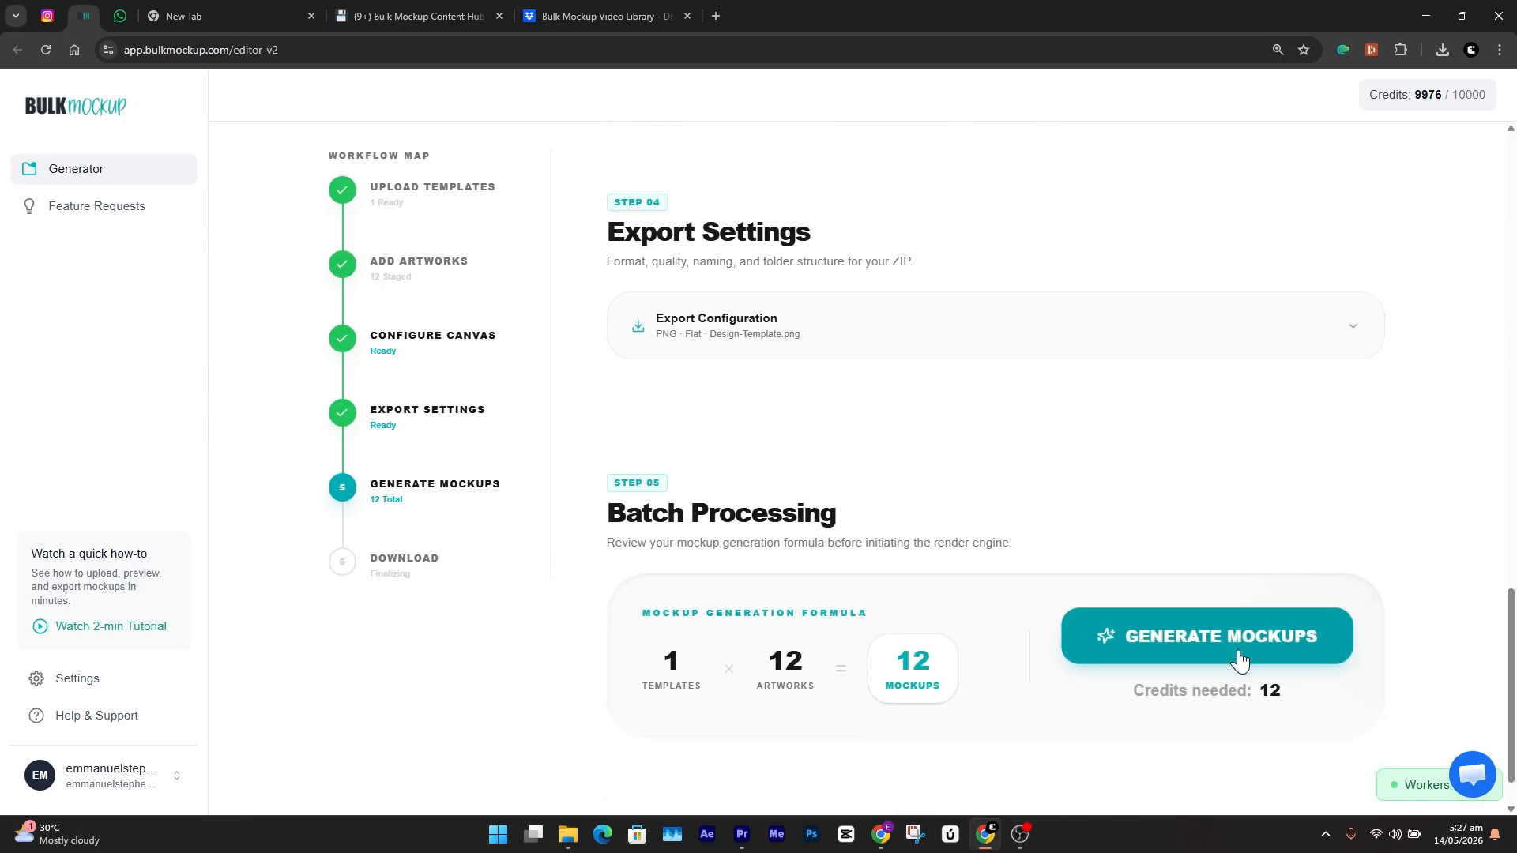
left_click(1244, 648)
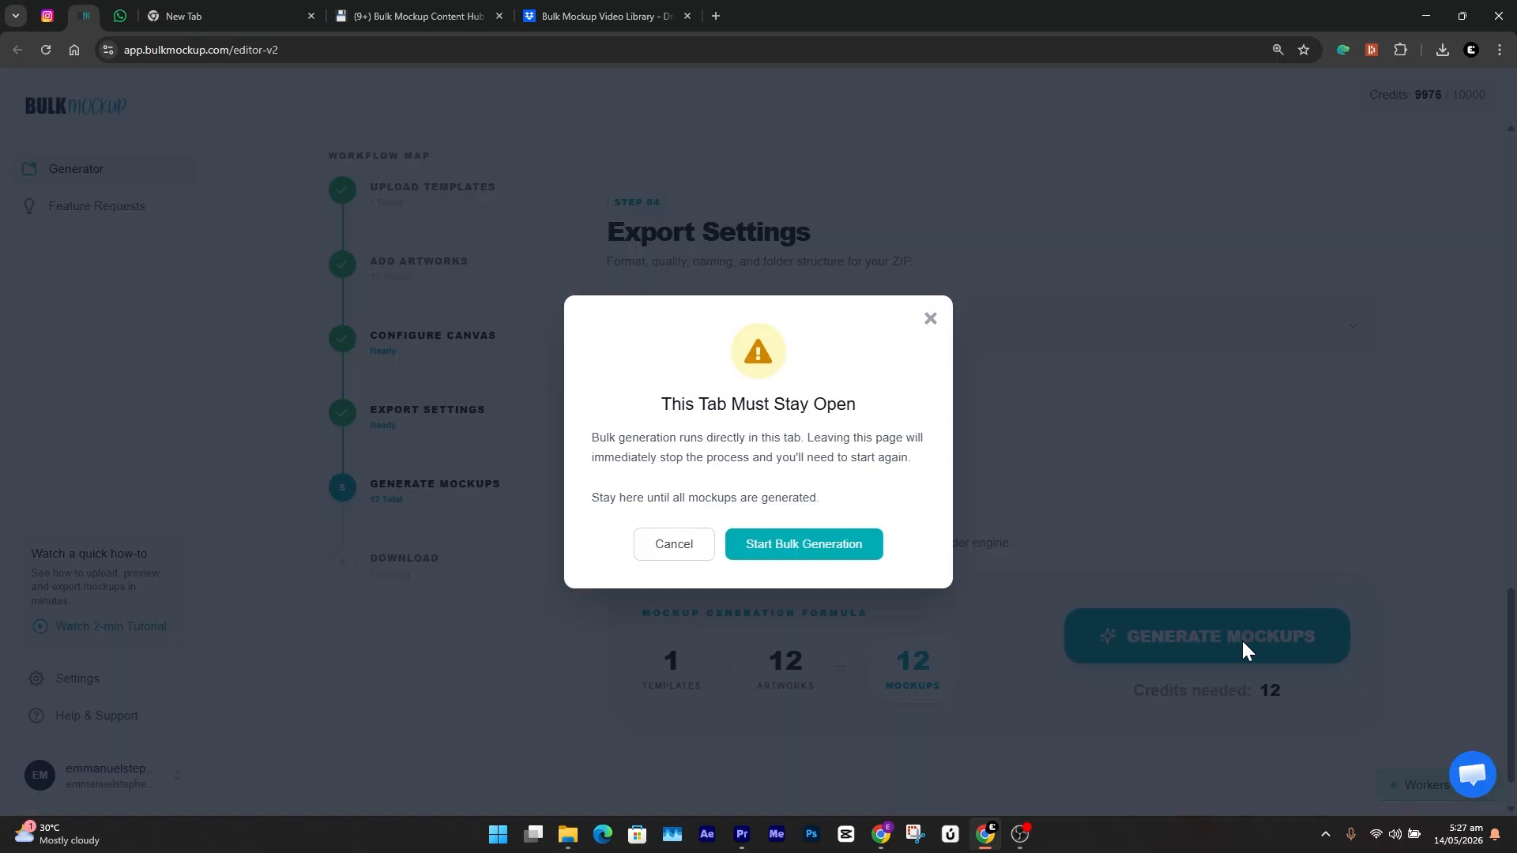
left_click(817, 553)
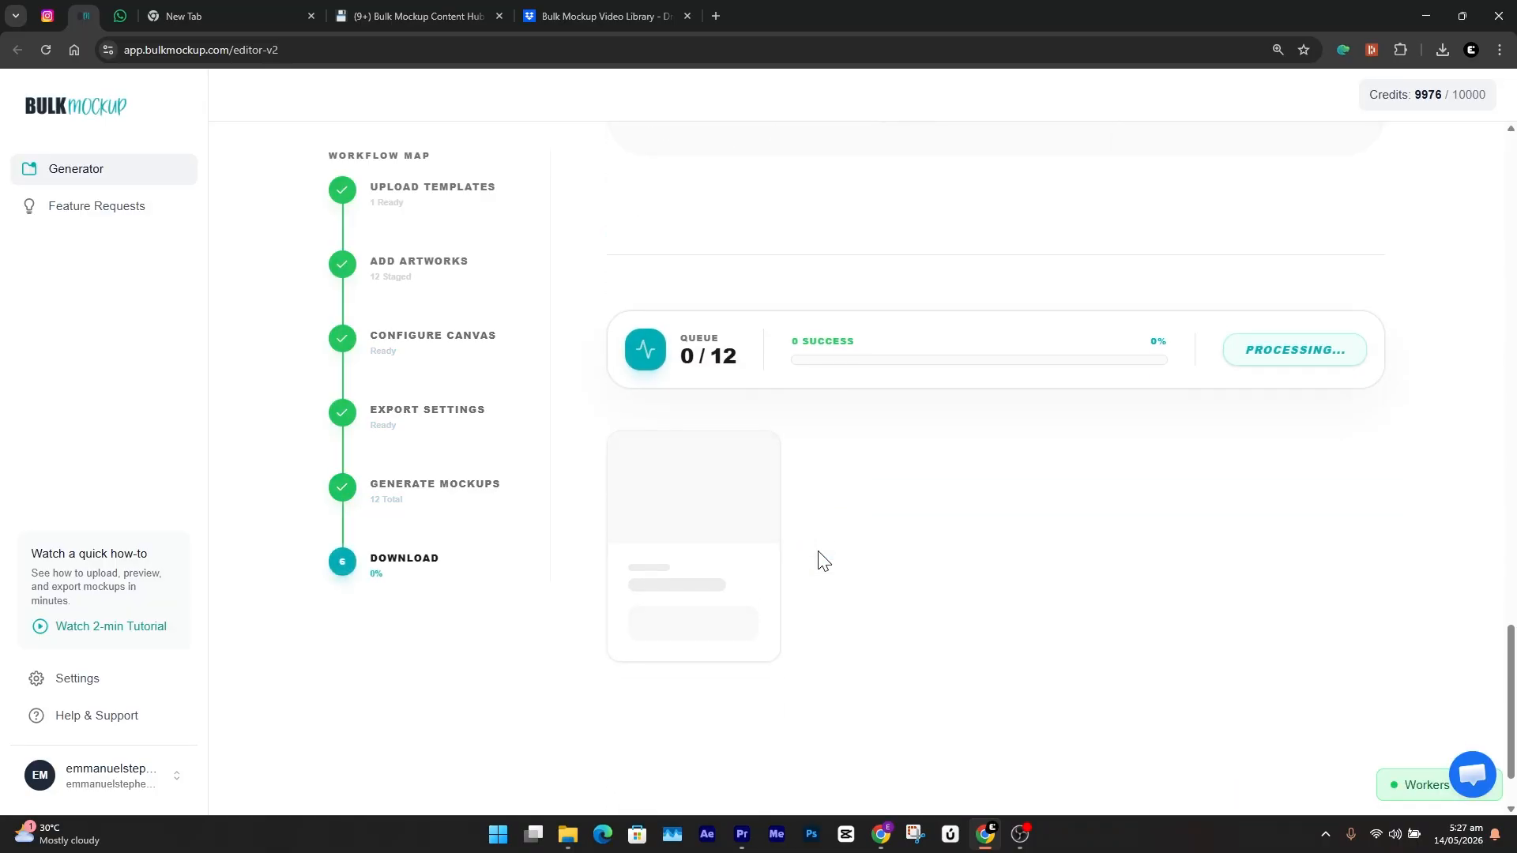